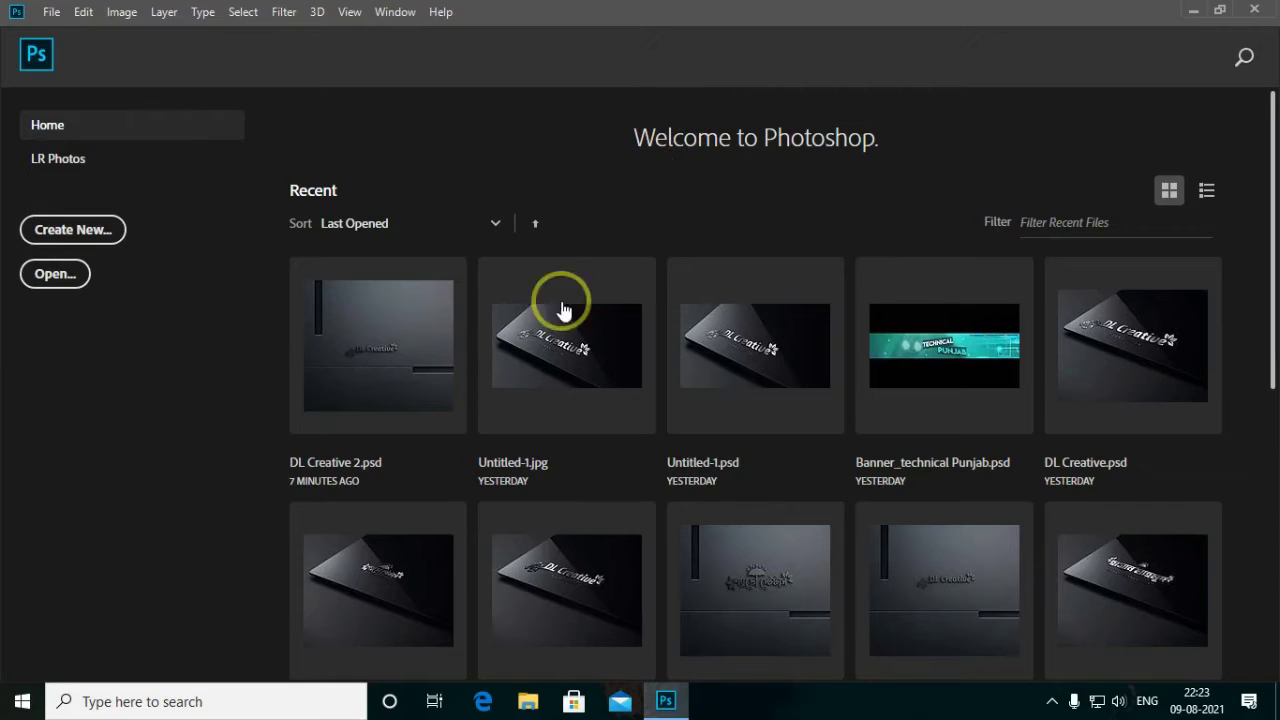
Open the File menu from the Photoshop Welcome screen.
{"action": "left_click", "coordinate": [50, 18]}
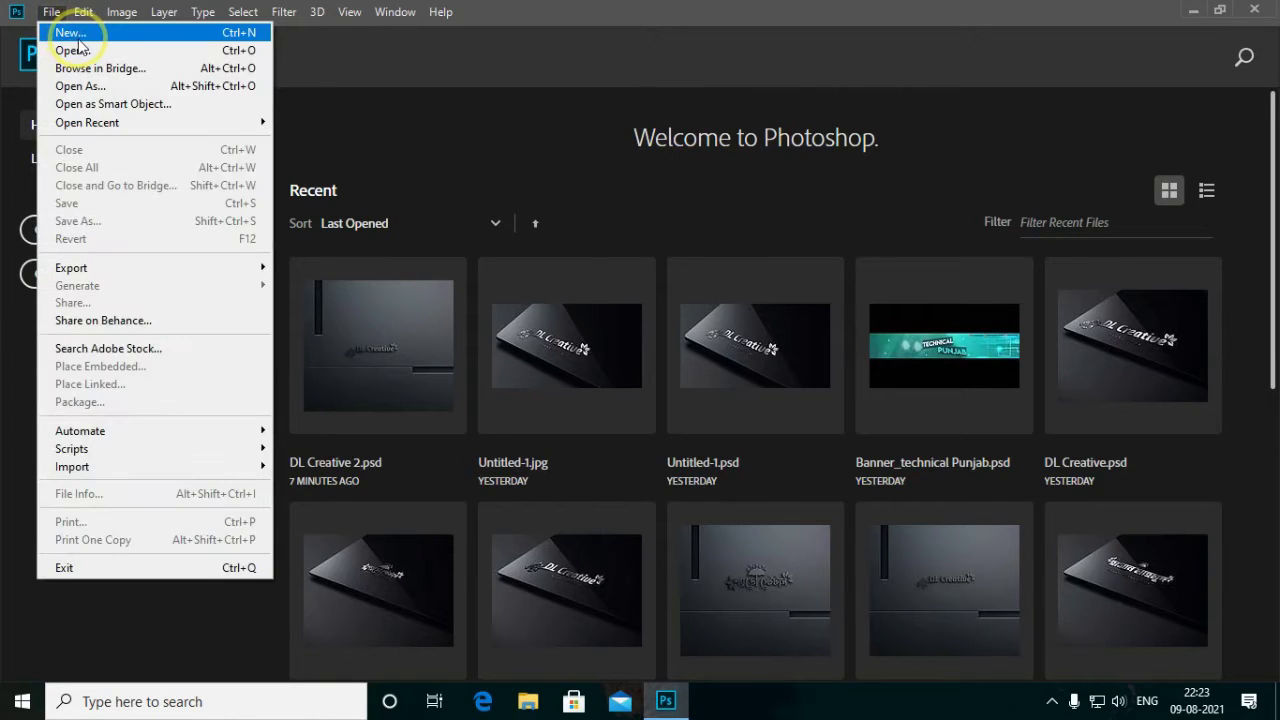
Create a new blank 1152 × 2048 px document at 72 ppi.
{"action": "left_click", "coordinate": [62, 30]}
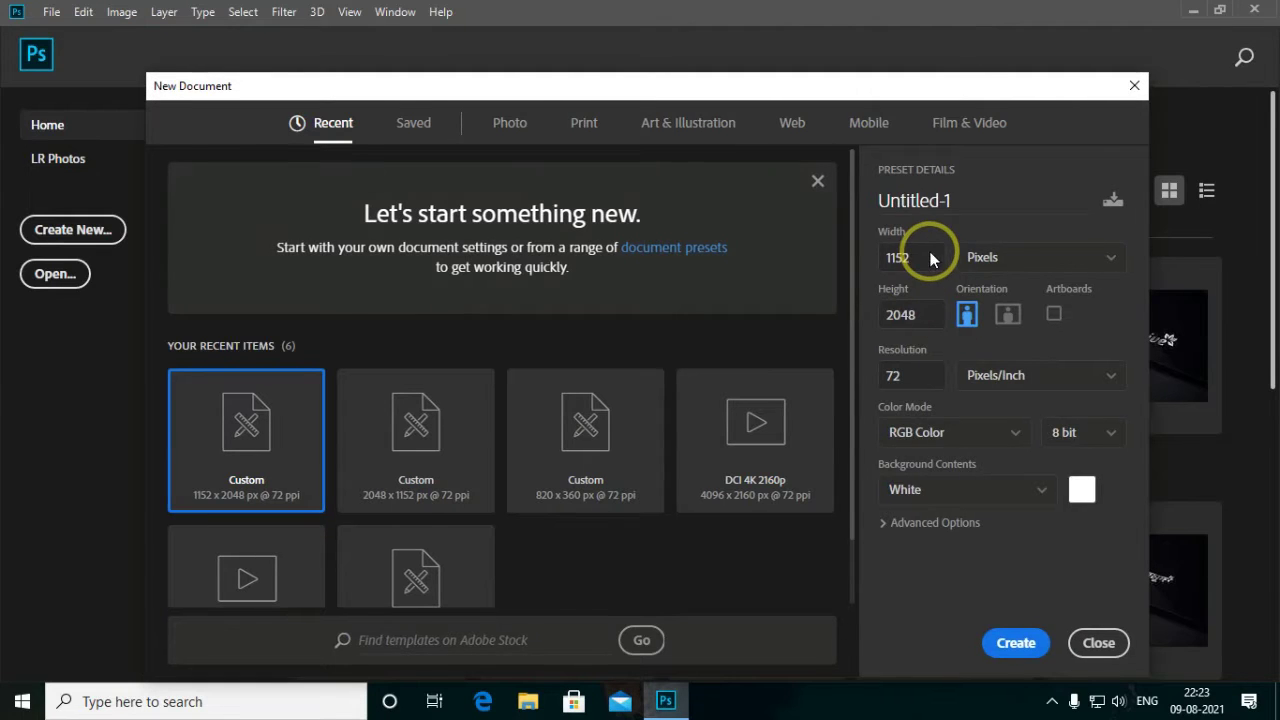
{"action": "left_click_drag", "start_coordinate": [926, 257], "coordinate": [866, 254]}
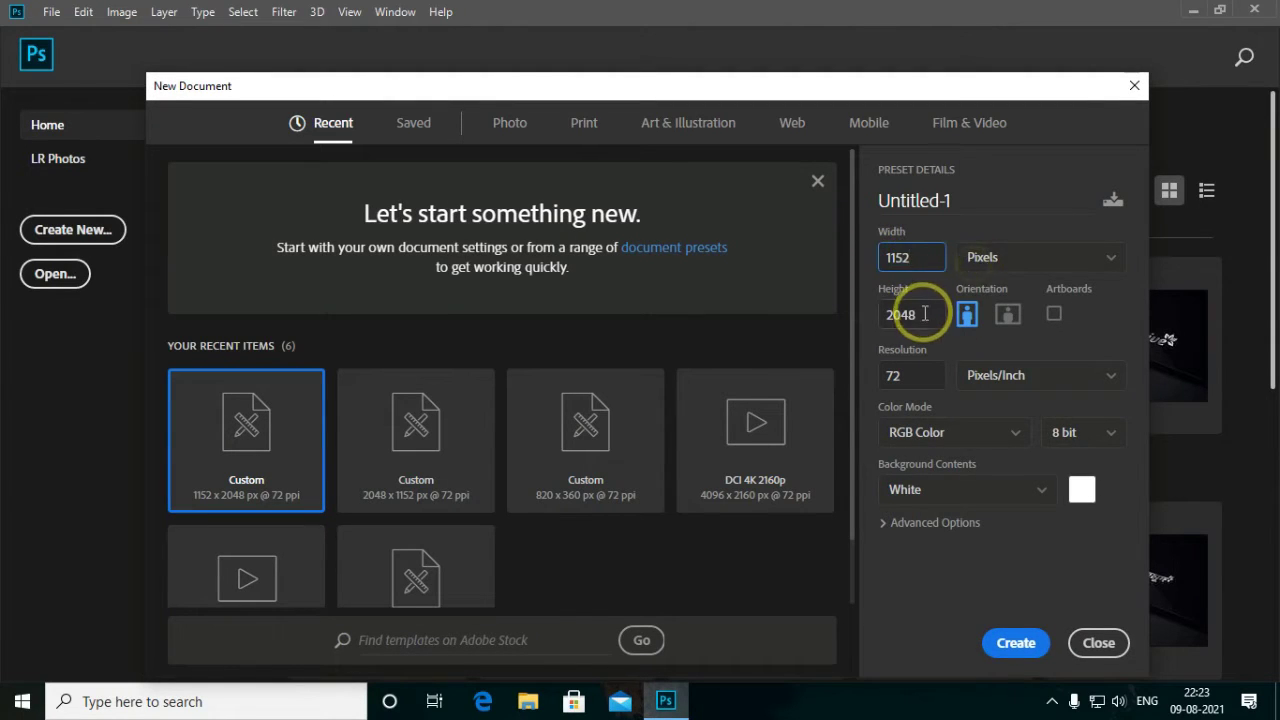
{"action": "left_click_drag", "start_coordinate": [923, 311], "coordinate": [877, 318]}
{"action": "left_click_drag", "start_coordinate": [912, 257], "coordinate": [870, 257]}
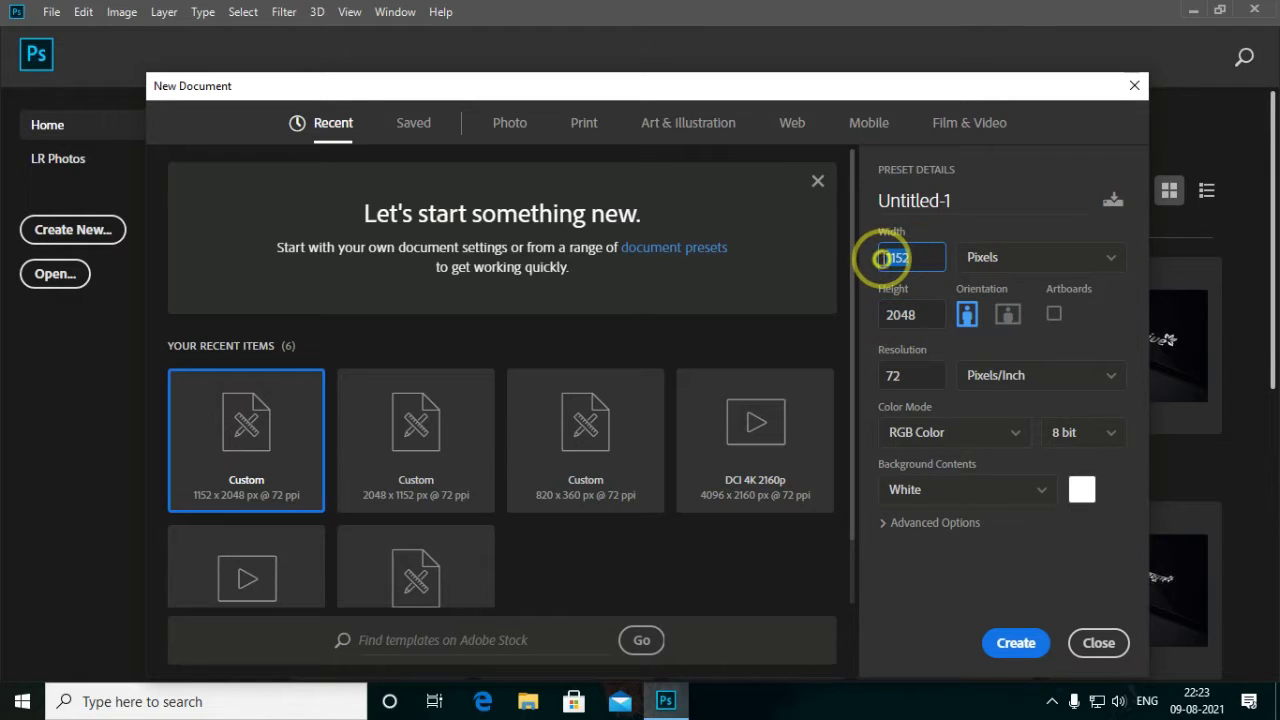
{"action": "left_click", "coordinate": [1015, 643]}
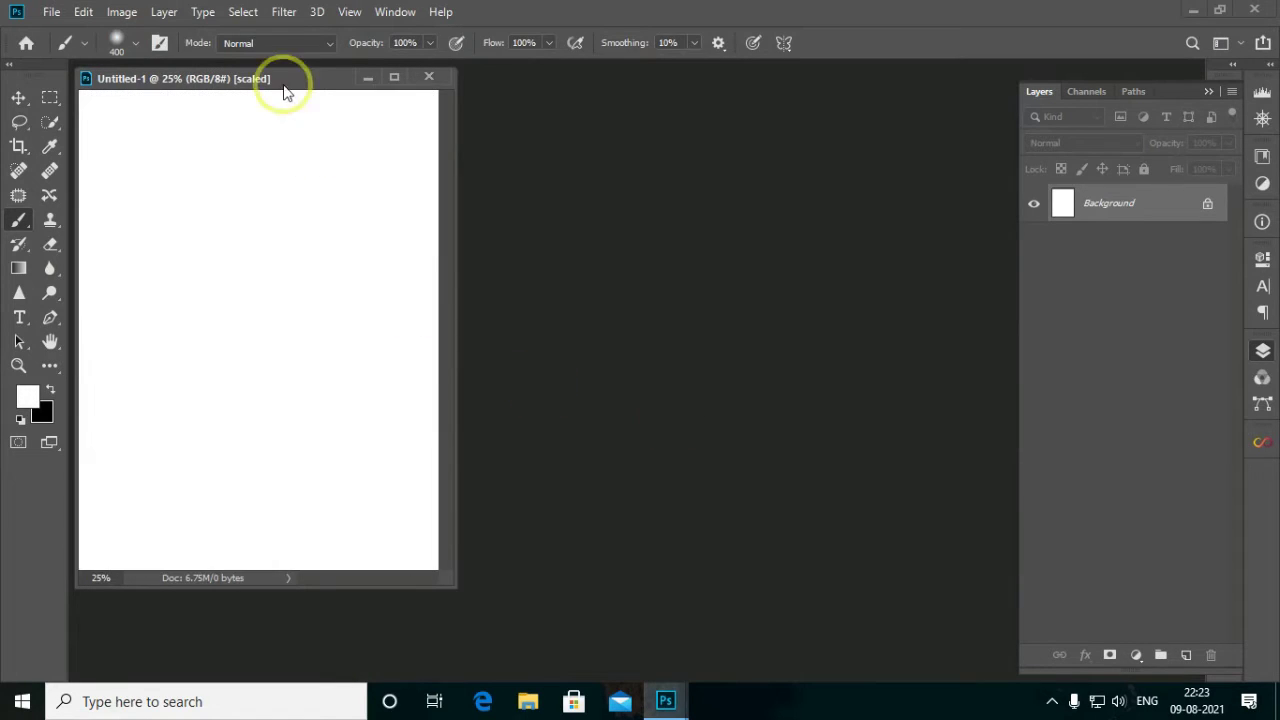
Dock the document as a tab and add a pale yellow #efe9b3 Solid Color fill layer.
{"action": "left_click_drag", "start_coordinate": [286, 80], "coordinate": [514, 66]}
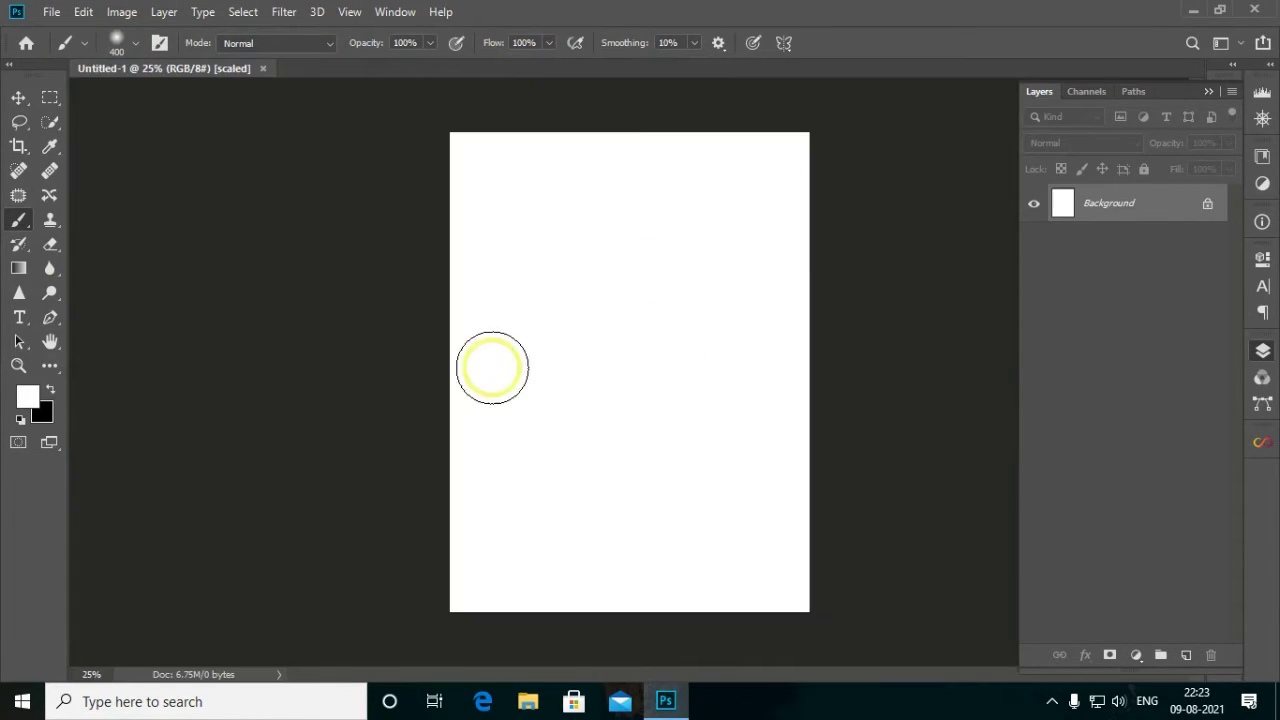
{"action": "left_click", "coordinate": [1136, 655]}
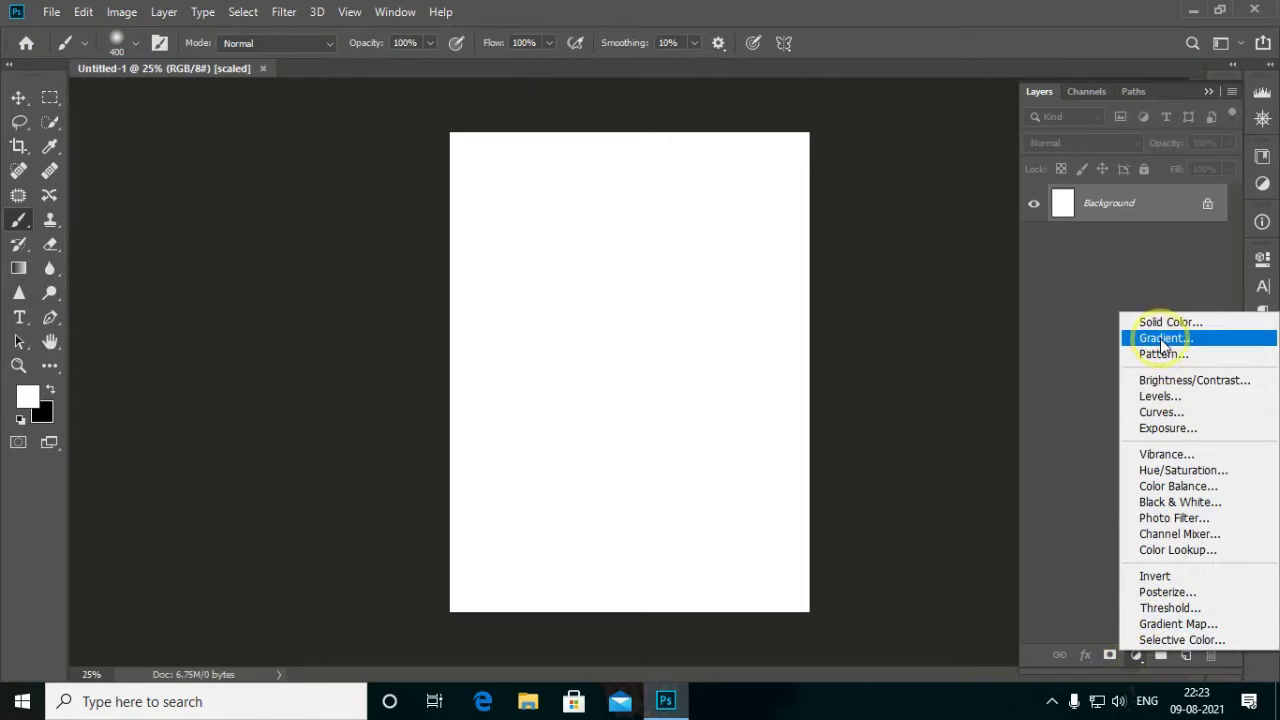
{"action": "left_click", "coordinate": [1136, 324]}
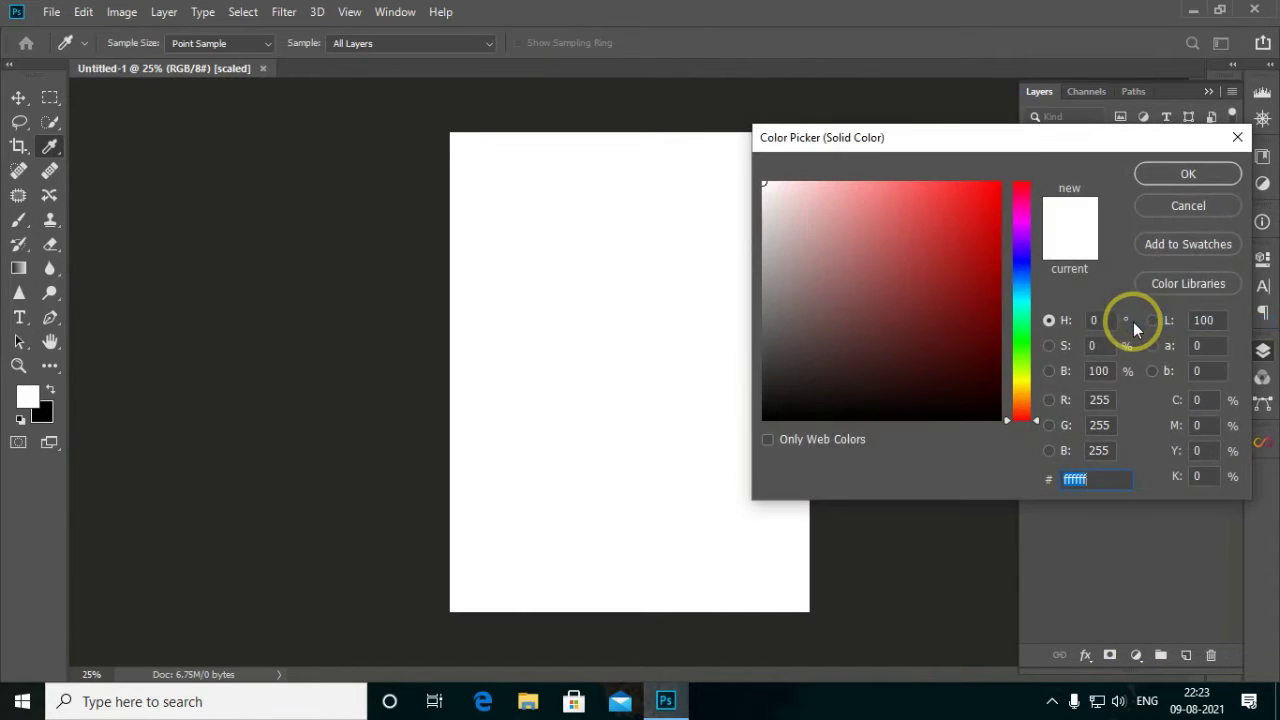
{"action": "left_click", "coordinate": [1022, 380]}
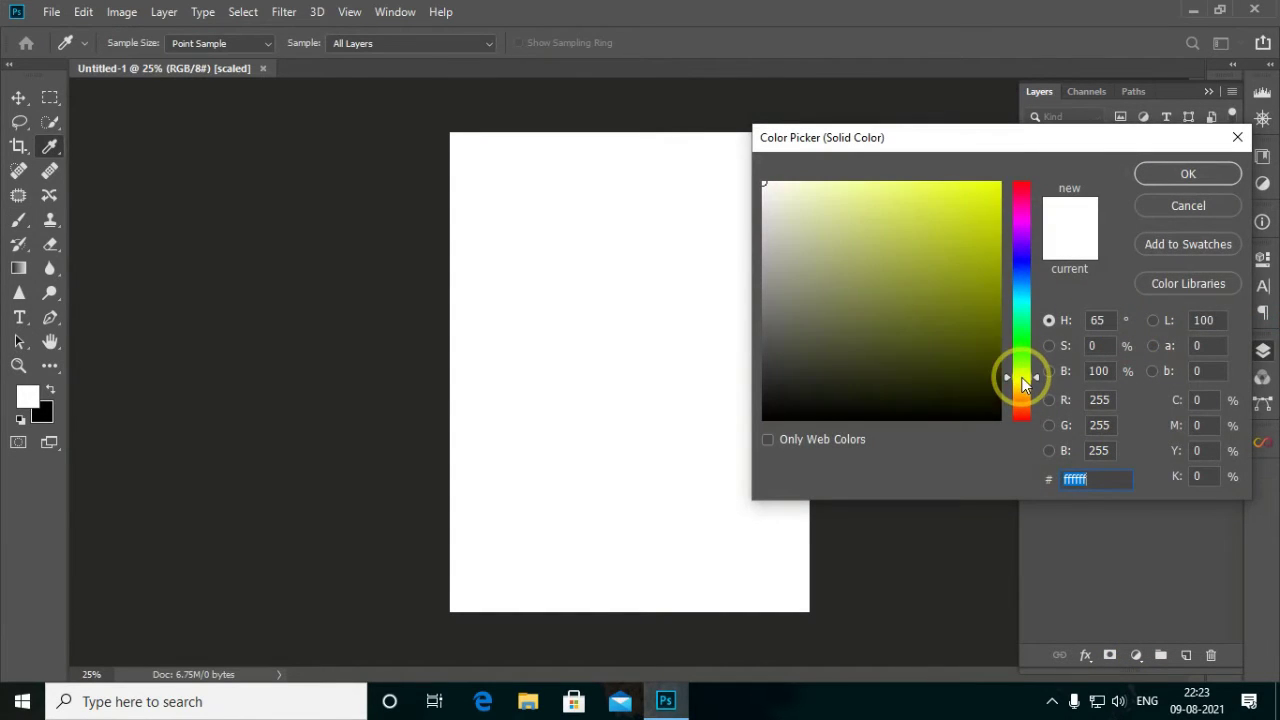
{"action": "left_click", "coordinate": [871, 229]}
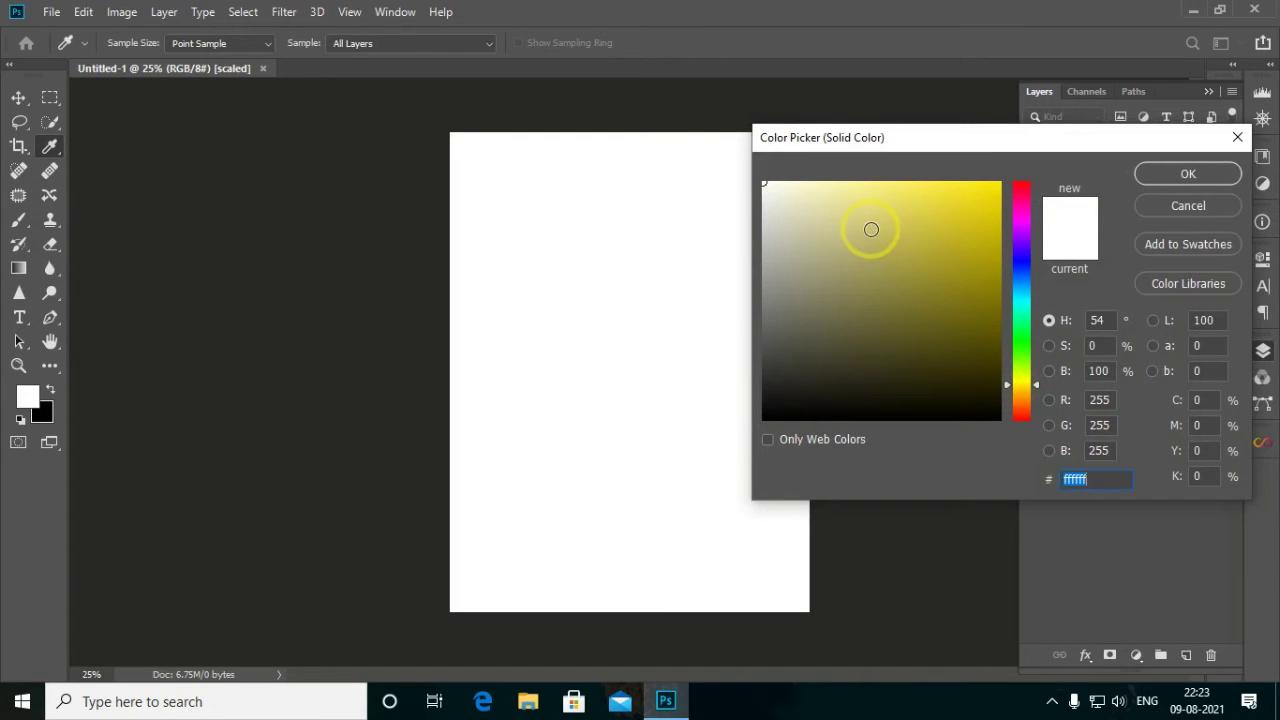
{"action": "left_click_drag", "start_coordinate": [842, 222], "coordinate": [822, 197]}
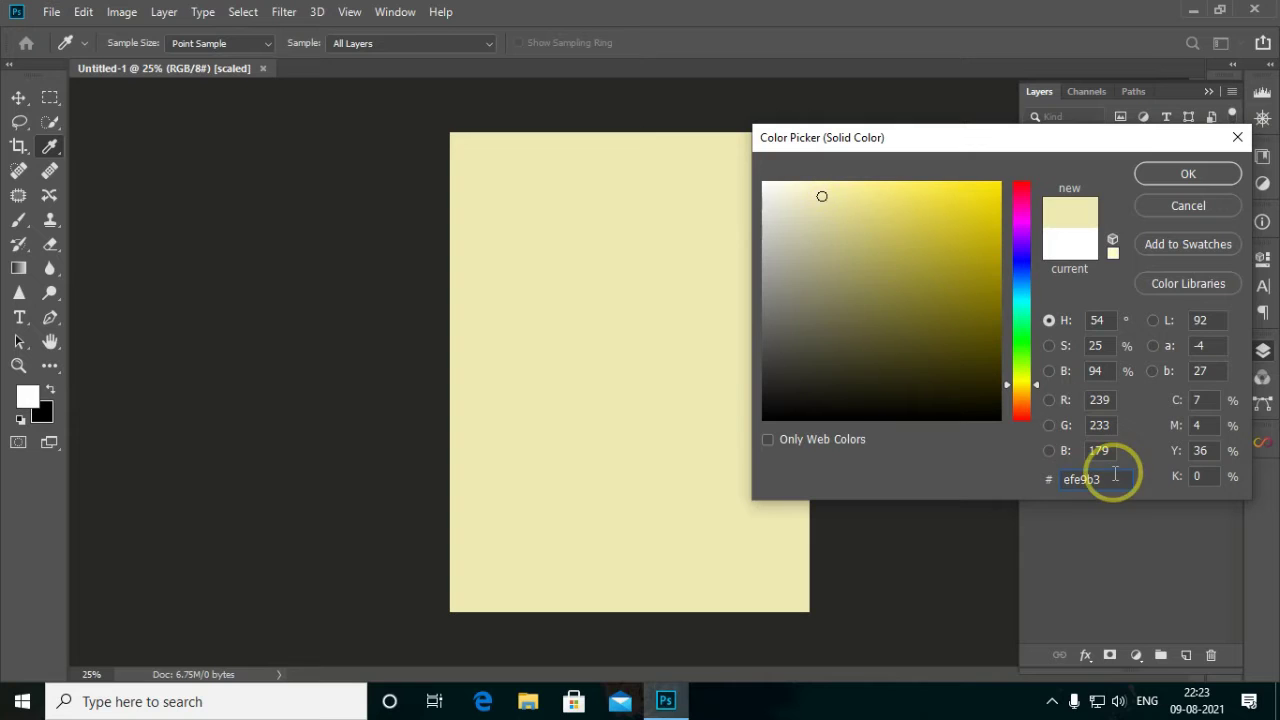
{"action": "left_click_drag", "start_coordinate": [1115, 477], "coordinate": [1057, 477]}
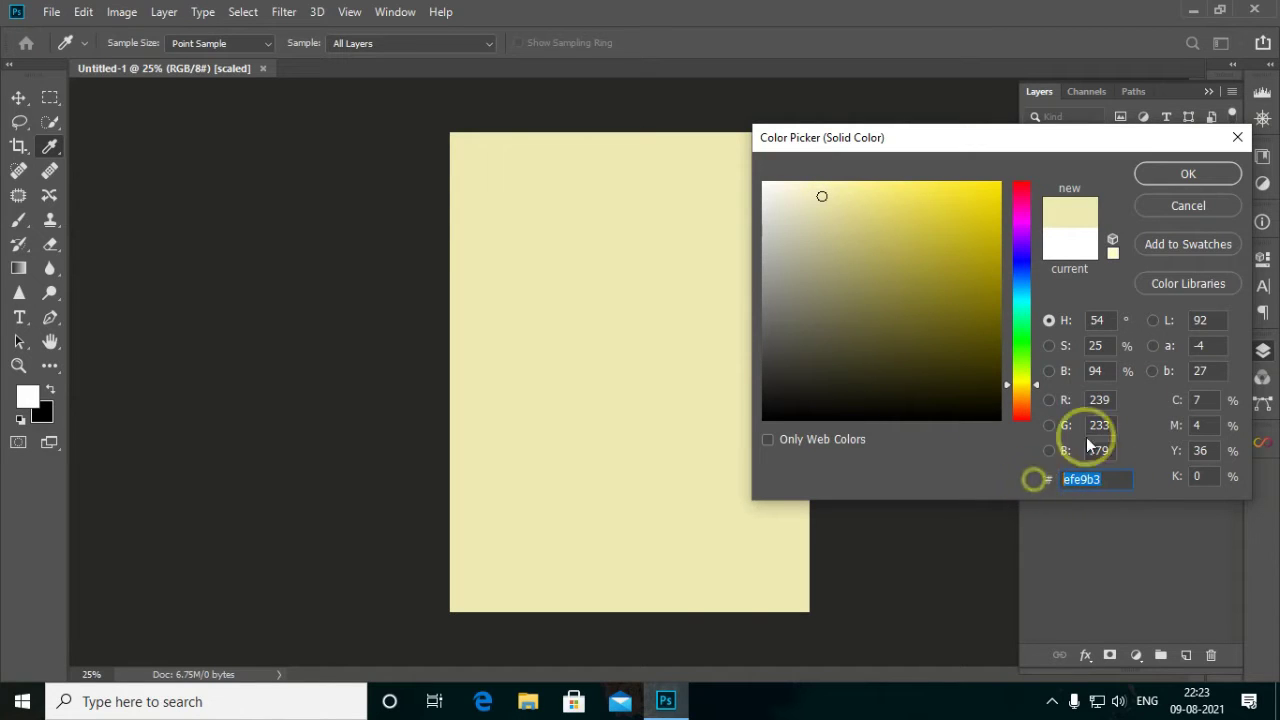
{"action": "left_click", "coordinate": [1171, 176]}
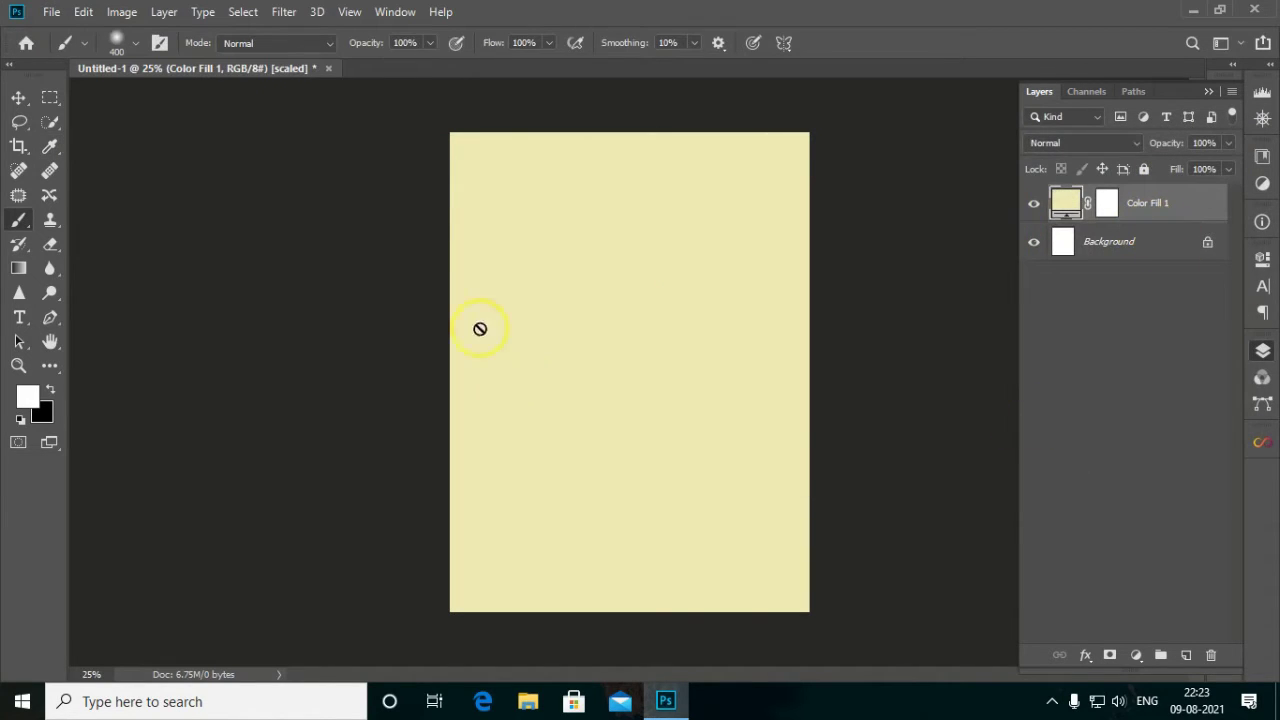
Place the DSC_770 photo as an embedded layer using Place Embedded.
{"action": "left_click", "coordinate": [17, 98]}
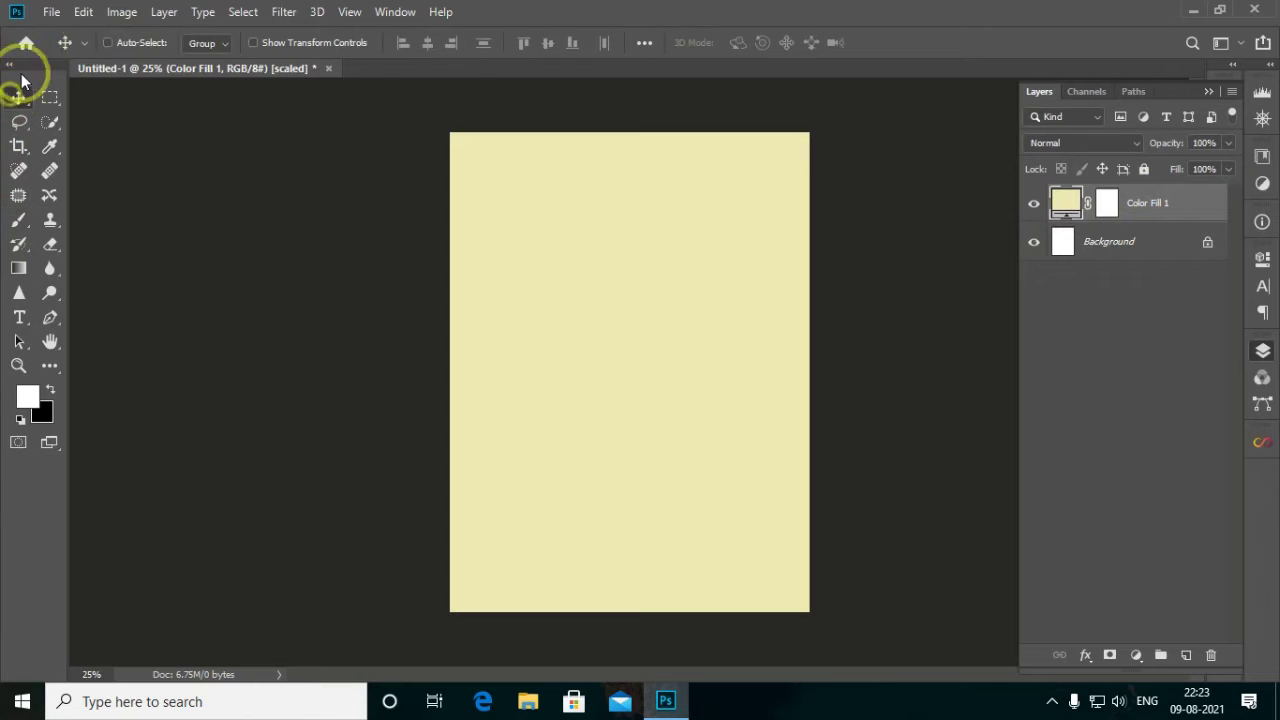
{"action": "left_click", "coordinate": [52, 12]}
{"action": "left_click", "coordinate": [100, 366]}
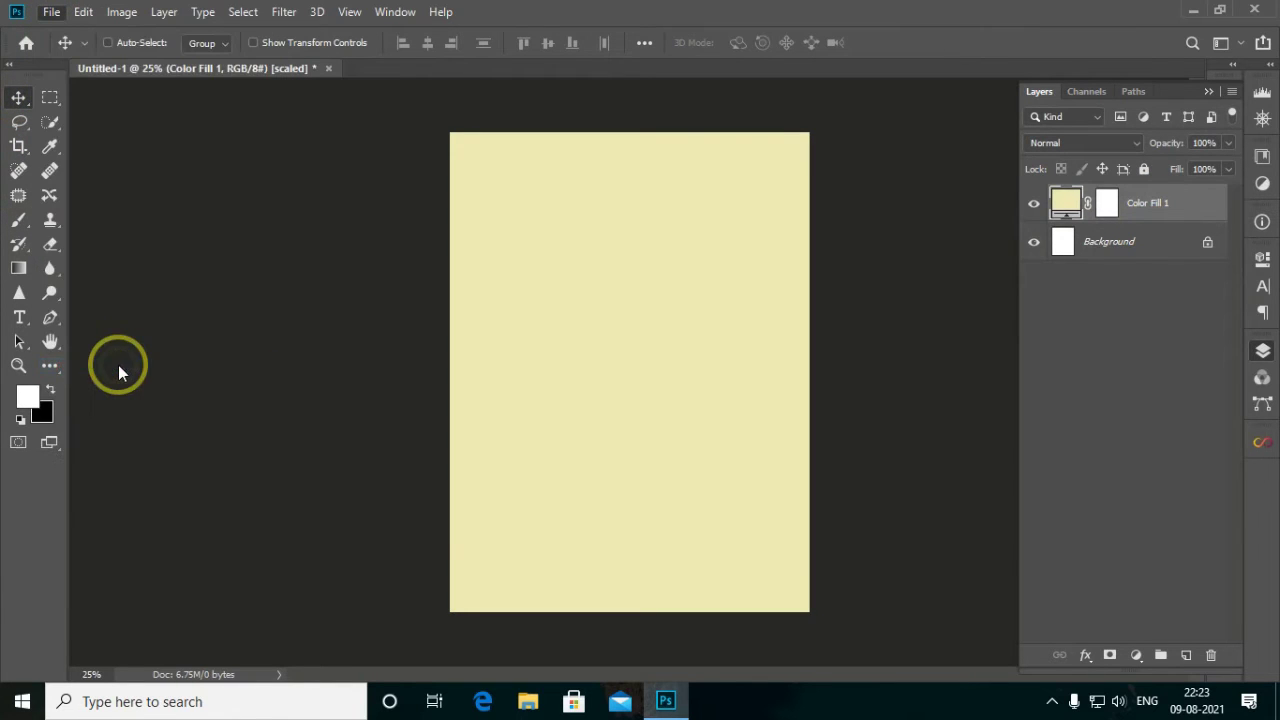
{"action": "left_click", "coordinate": [218, 172]}
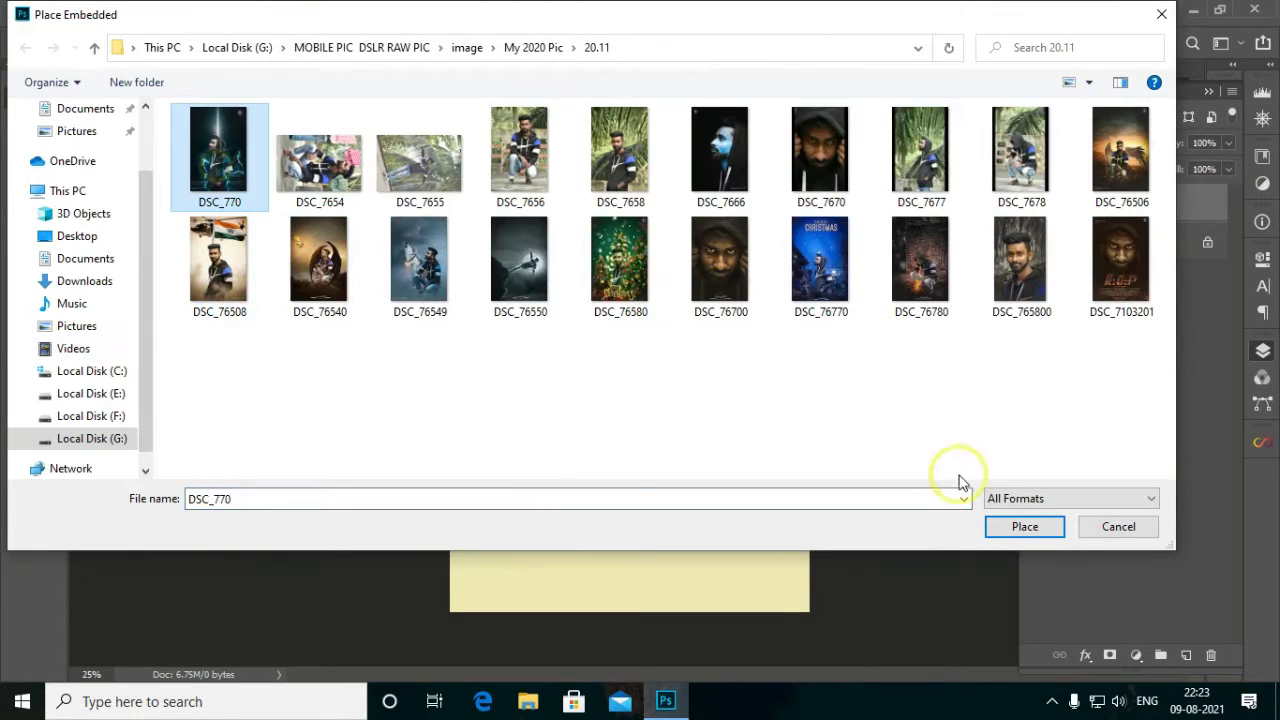
{"action": "left_click", "coordinate": [1022, 526]}
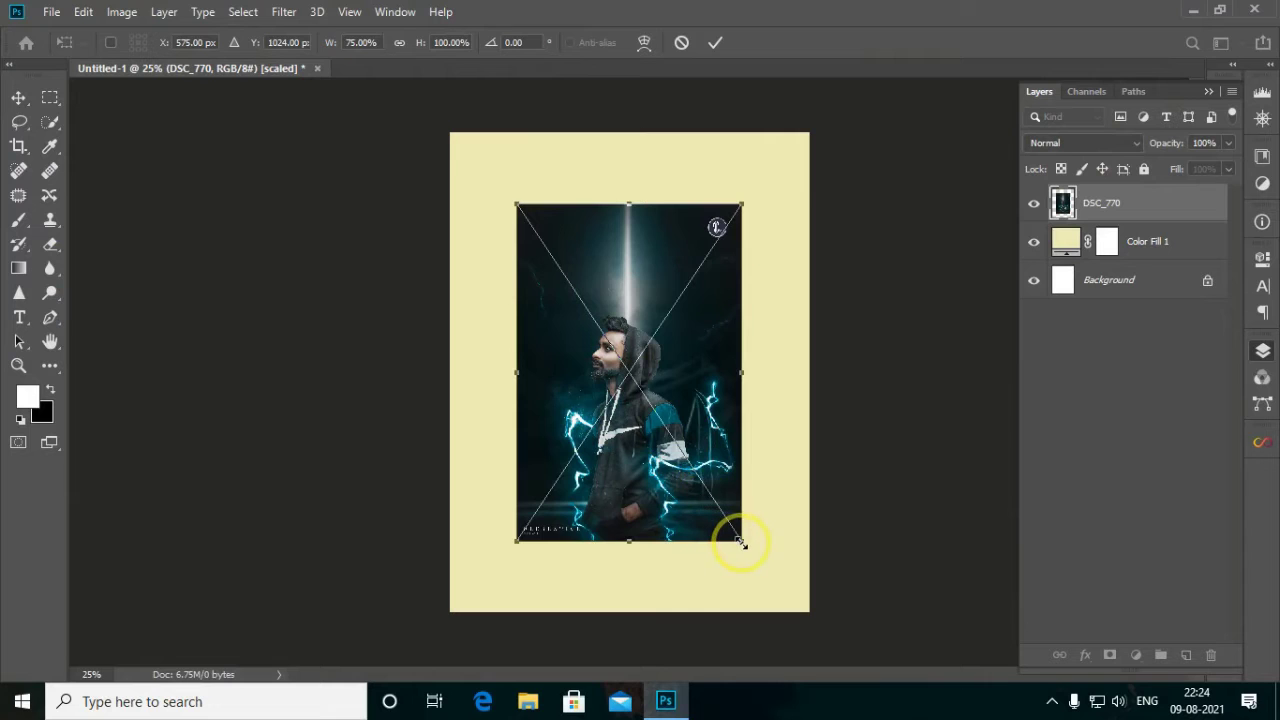
Scale and reposition the photo to 139.90% × 186.94% so it fills the canvas.
{"action": "left_click_drag", "start_coordinate": [741, 542], "coordinate": [891, 713]}
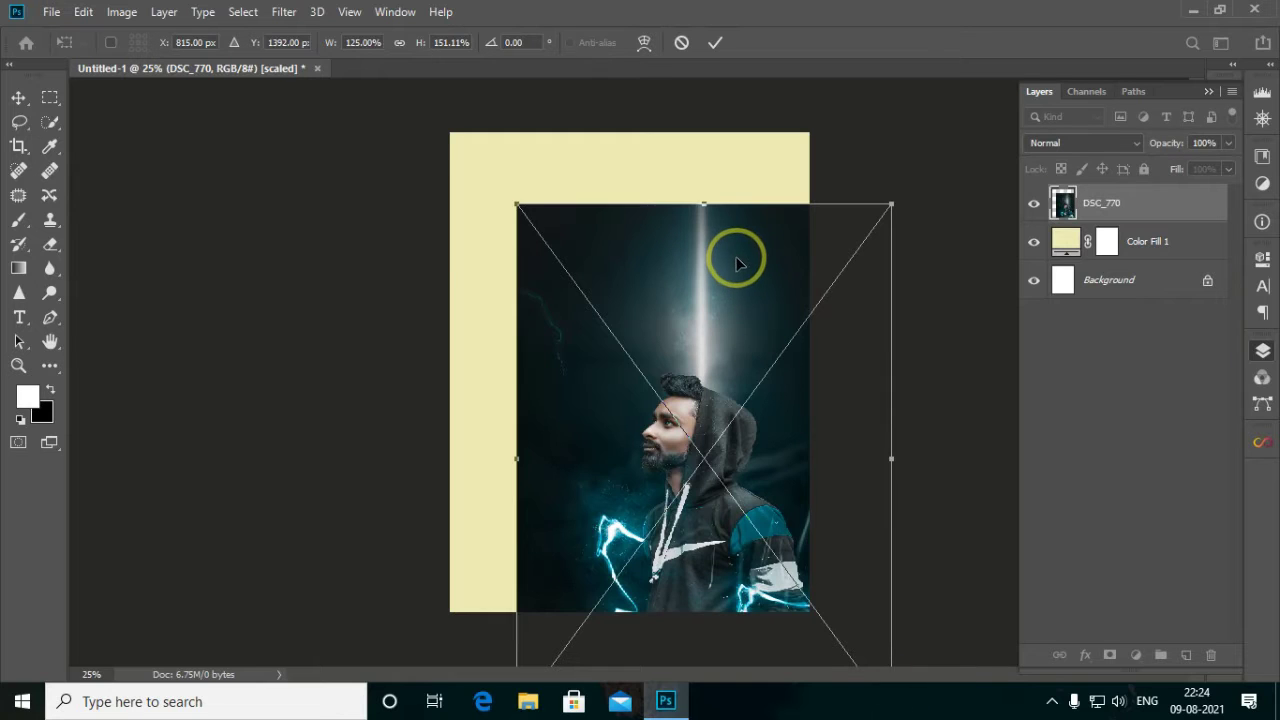
{"action": "left_click_drag", "start_coordinate": [737, 257], "coordinate": [669, 165]}
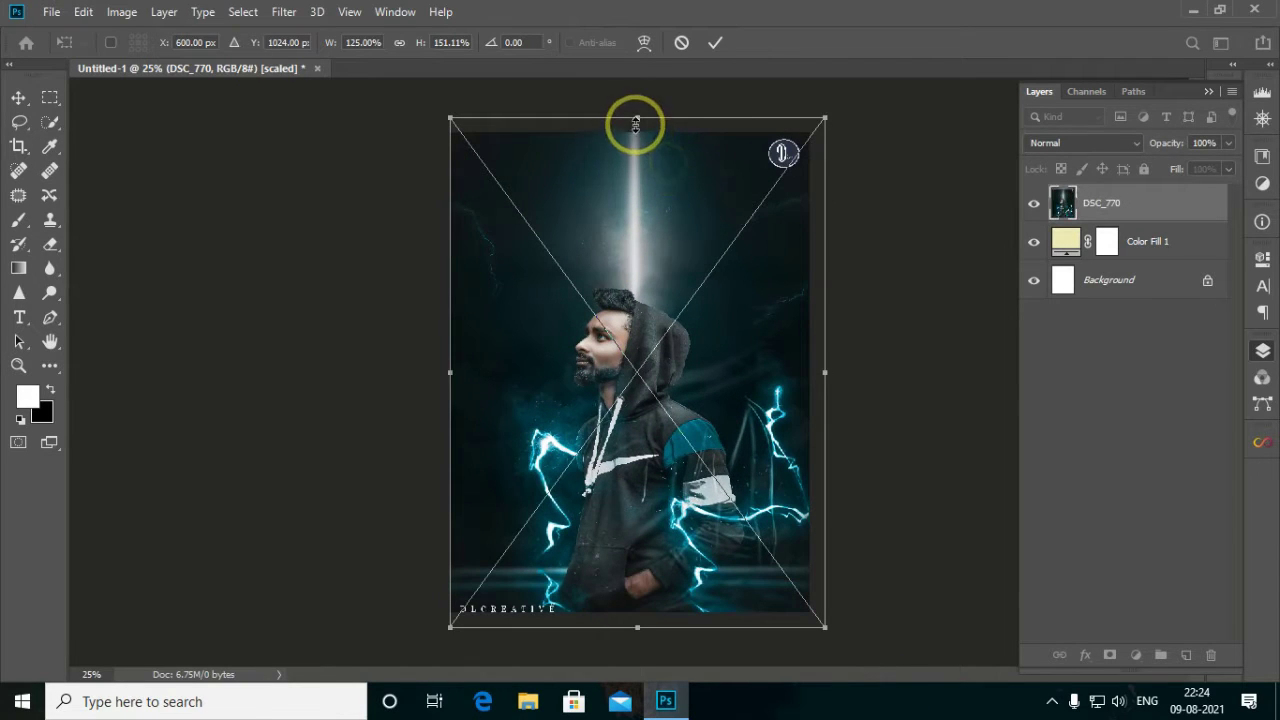
{"action": "mouse_move", "coordinate": [637, 118]}
{"action": "left_mouse_down"}
{"action": "mouse_move", "coordinate": [640, 47]}
{"action": "mouse_move", "coordinate": [634, 134]}
{"action": "left_mouse_up"}
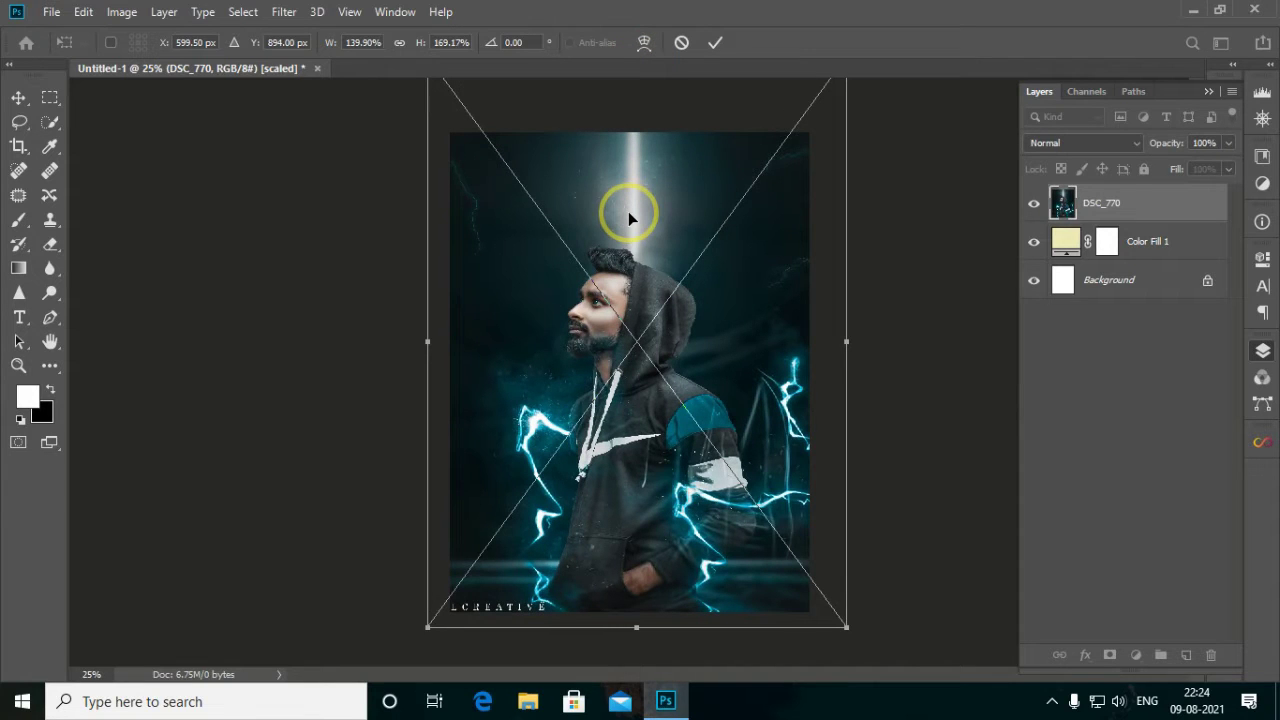
{"action": "left_click_drag", "start_coordinate": [636, 630], "coordinate": [650, 694]}
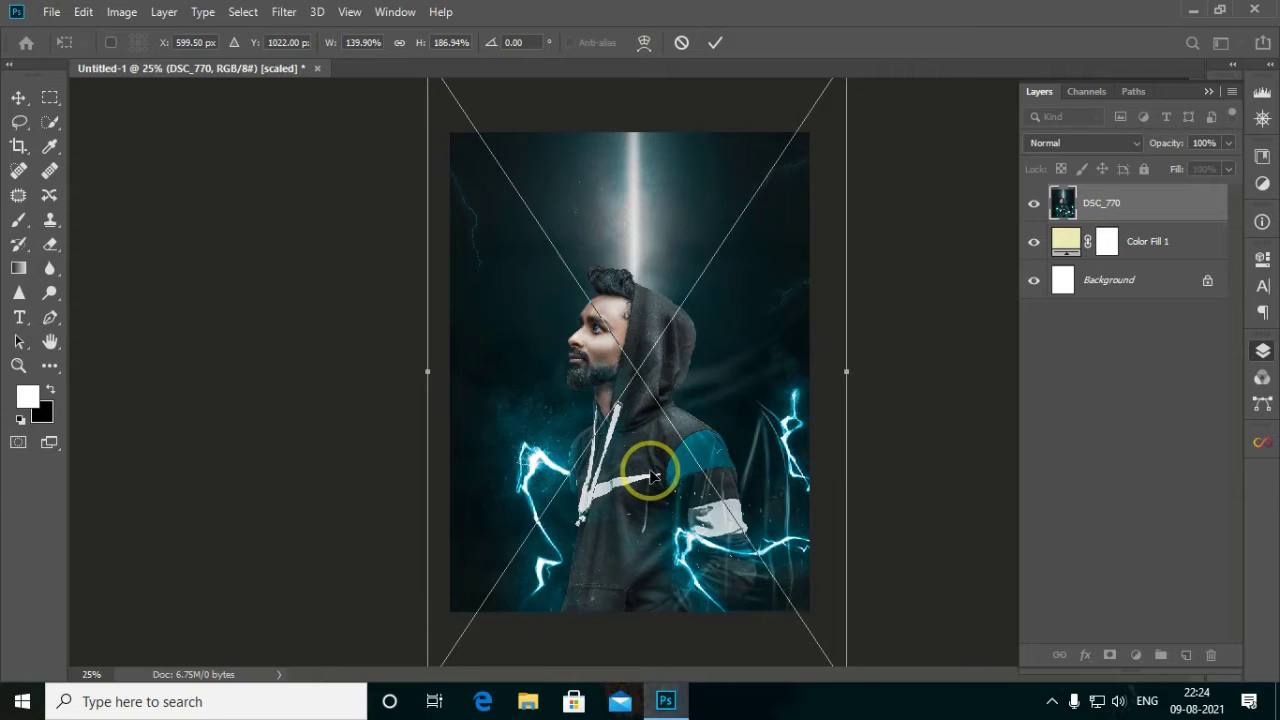
{"action": "left_click_drag", "start_coordinate": [650, 476], "coordinate": [655, 428]}
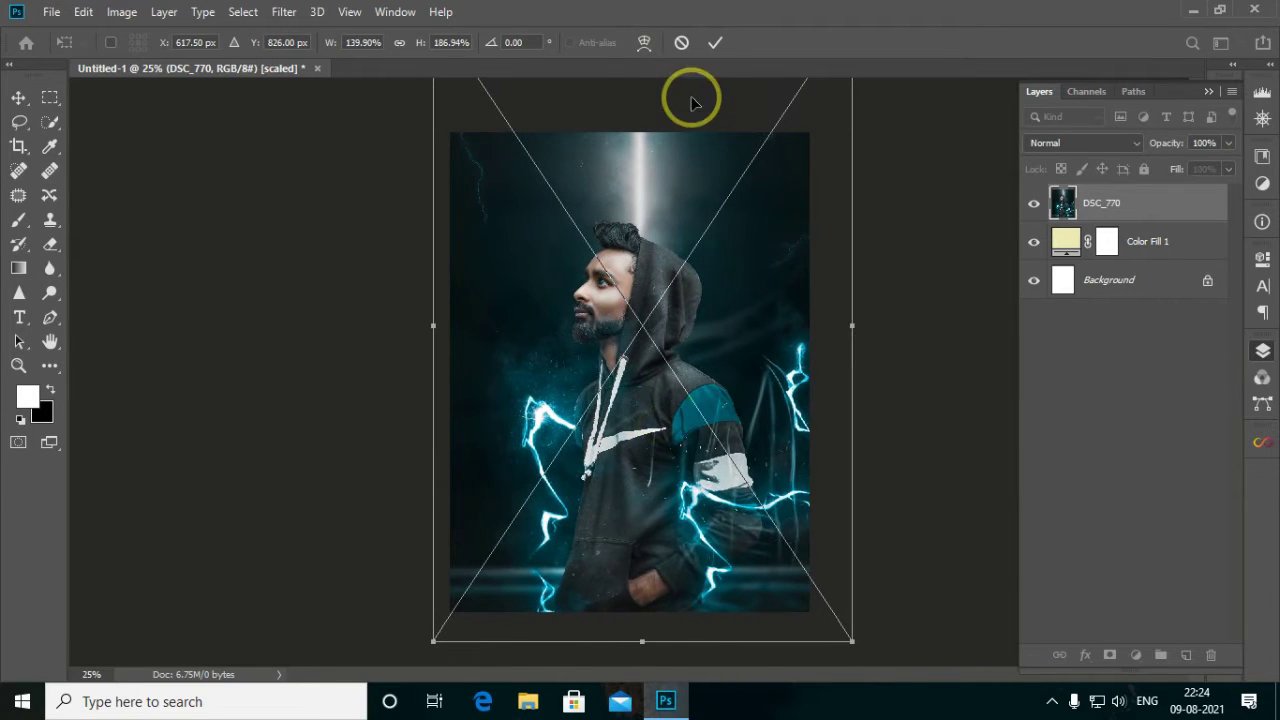
{"action": "left_click", "coordinate": [713, 45]}
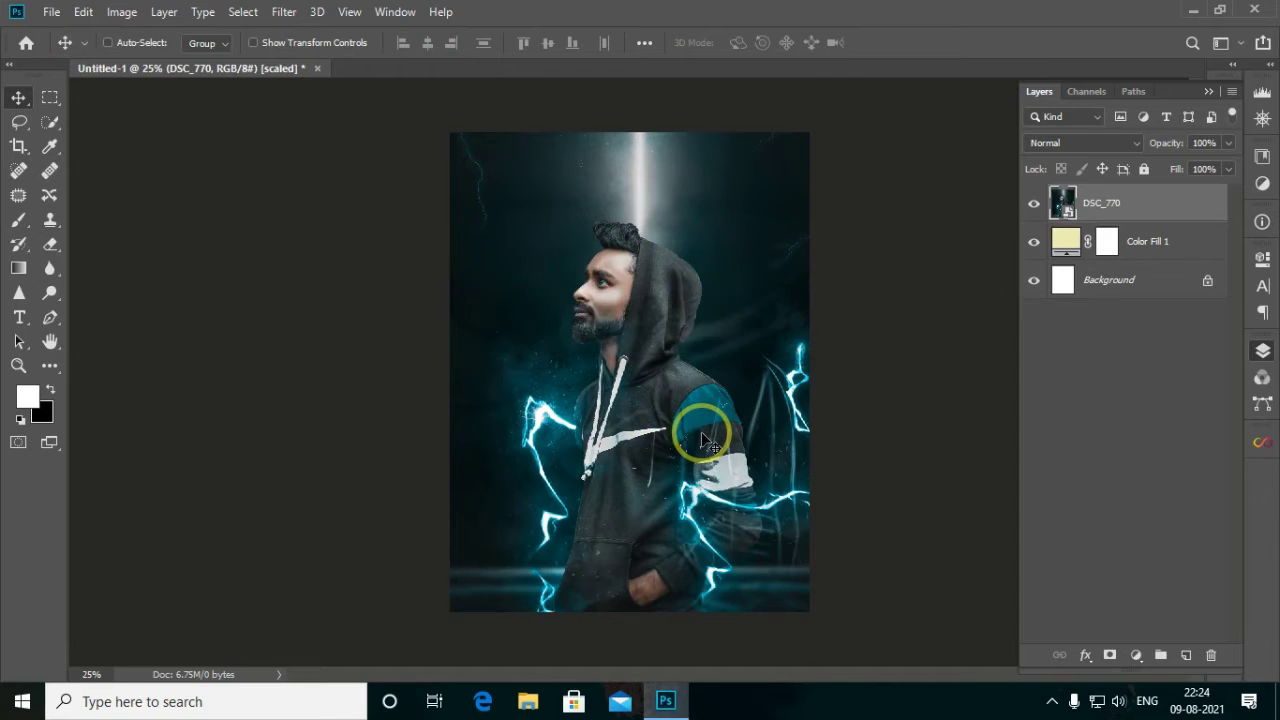
Nudge the photo down and give DSC_770 an inverted black mask hiding it.
{"action": "left_click_drag", "start_coordinate": [703, 448], "coordinate": [708, 457]}
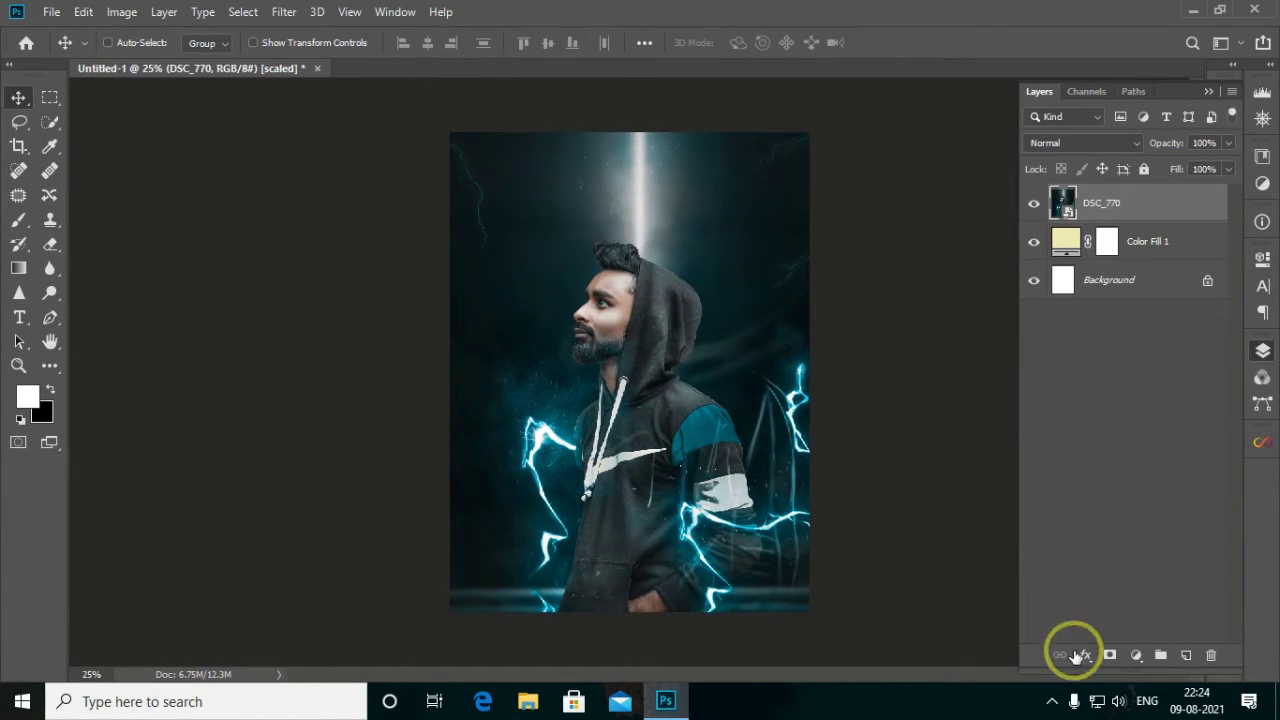
{"action": "left_click", "coordinate": [1111, 657]}
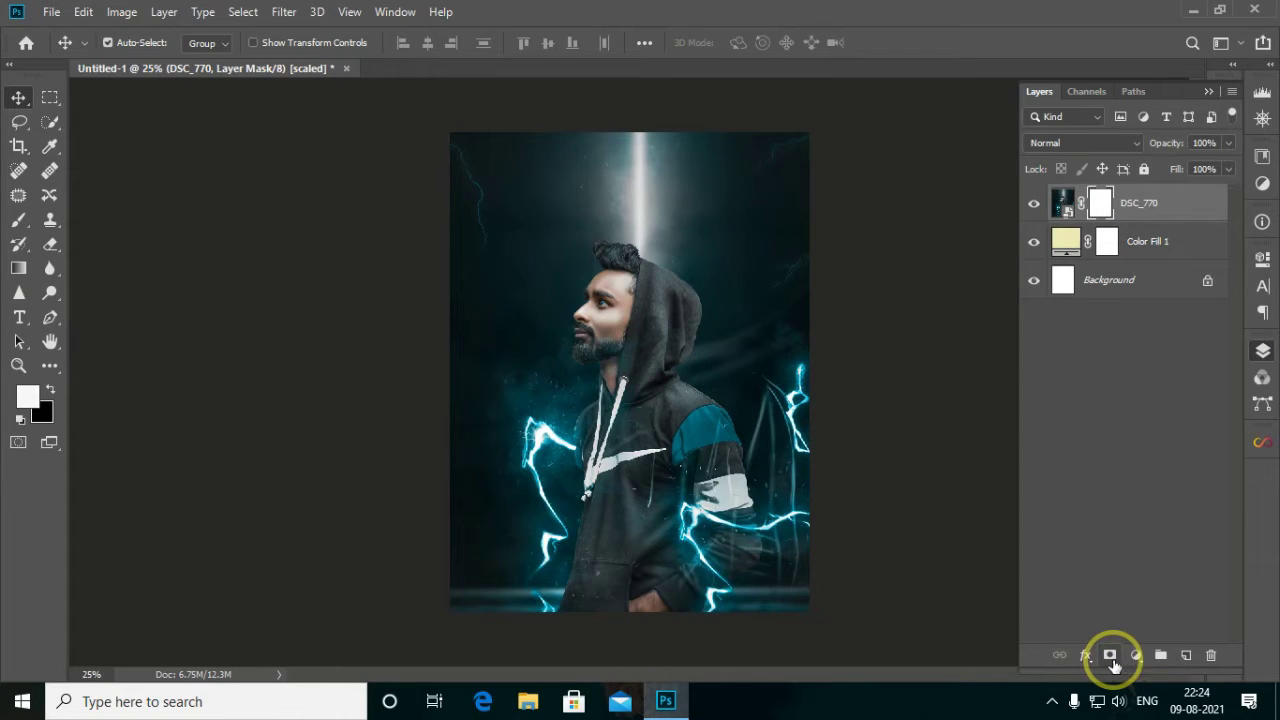
{"action": "key", "text": "ctrl+i"}
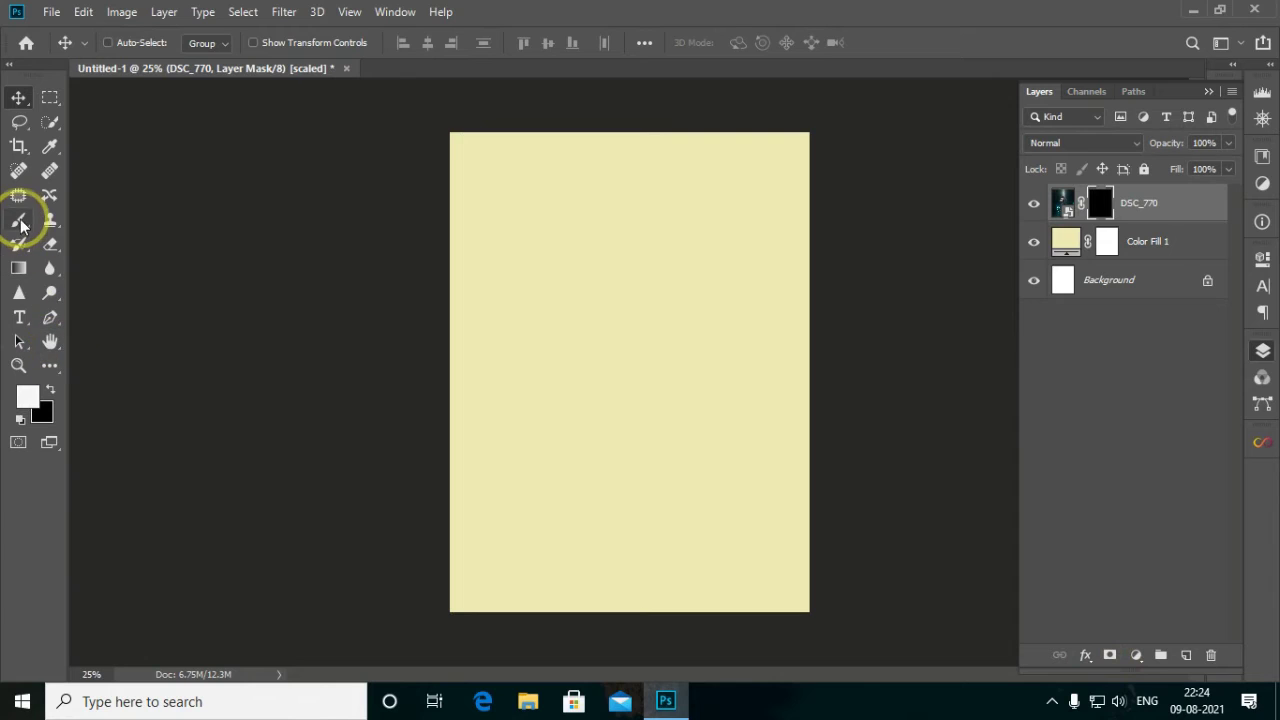
Select the Brush tool with the first 1200 px Fog brush preset.
{"action": "left_click", "coordinate": [21, 224]}
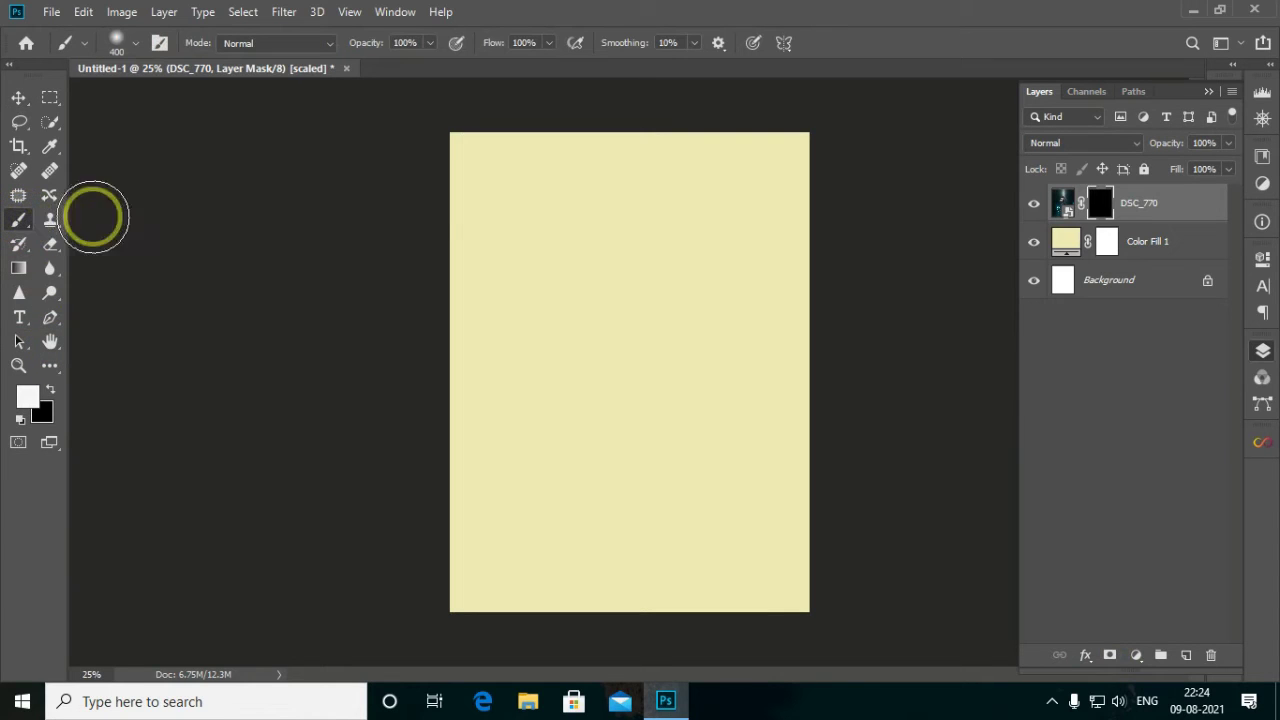
{"action": "right_click", "coordinate": [575, 221]}
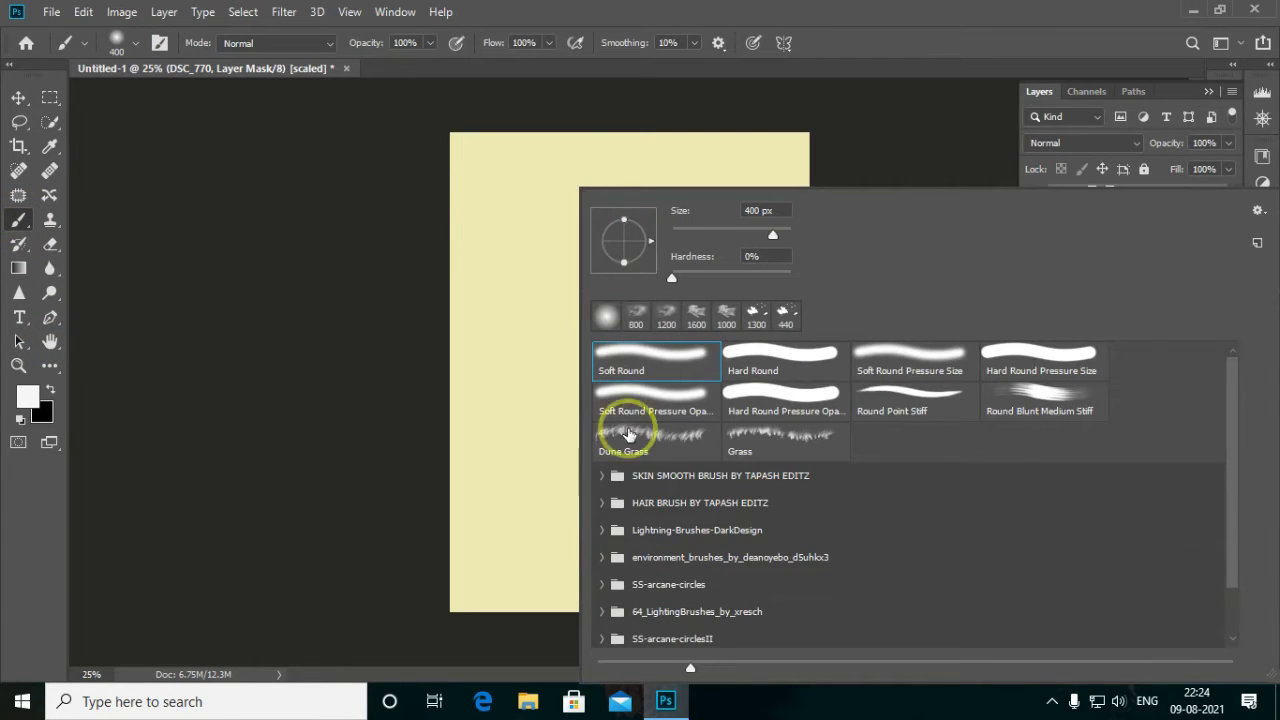
{"action": "left_click_drag", "start_coordinate": [1234, 466], "coordinate": [1231, 606]}
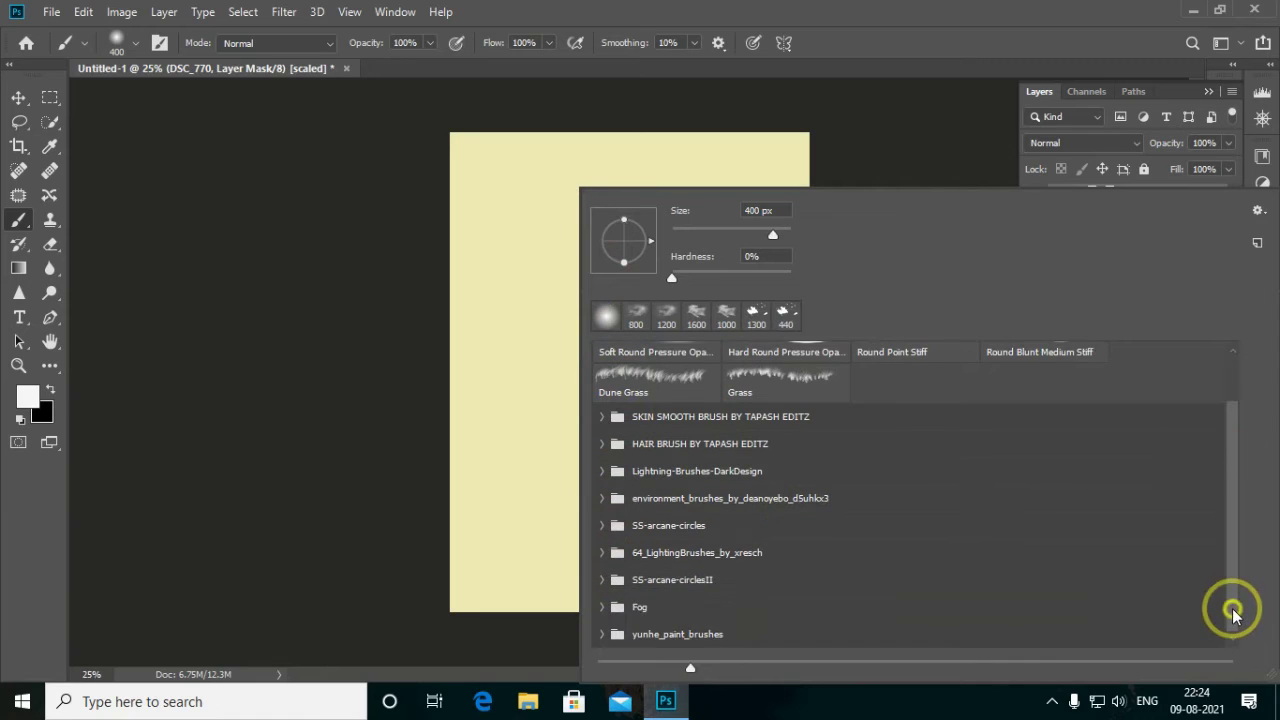
{"action": "left_click", "coordinate": [601, 608]}
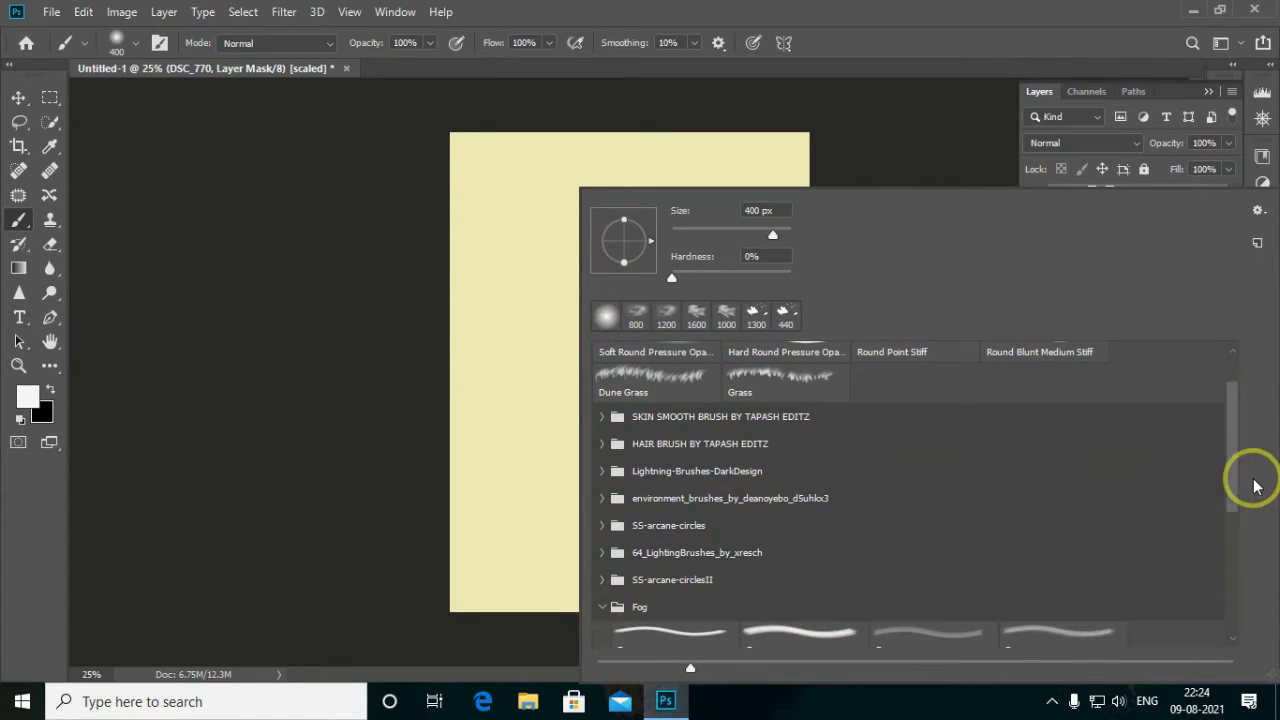
{"action": "left_click_drag", "start_coordinate": [1235, 484], "coordinate": [1234, 503]}
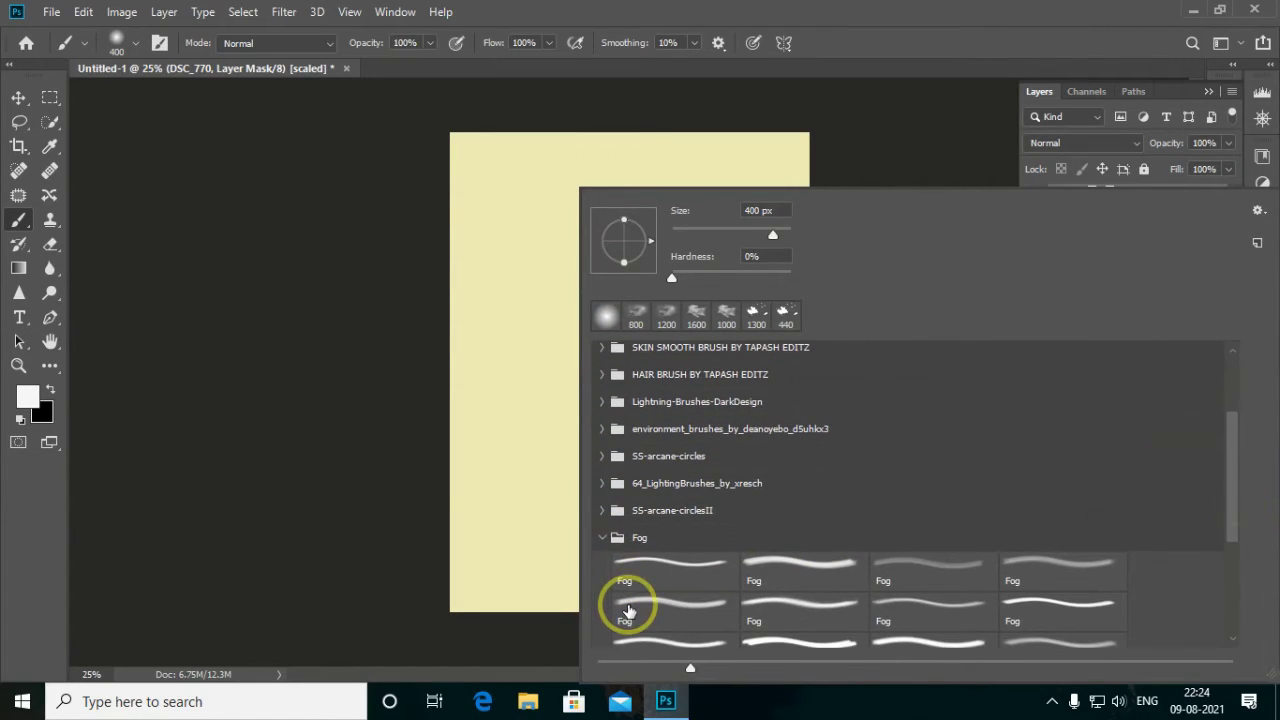
{"action": "left_click", "coordinate": [603, 538]}
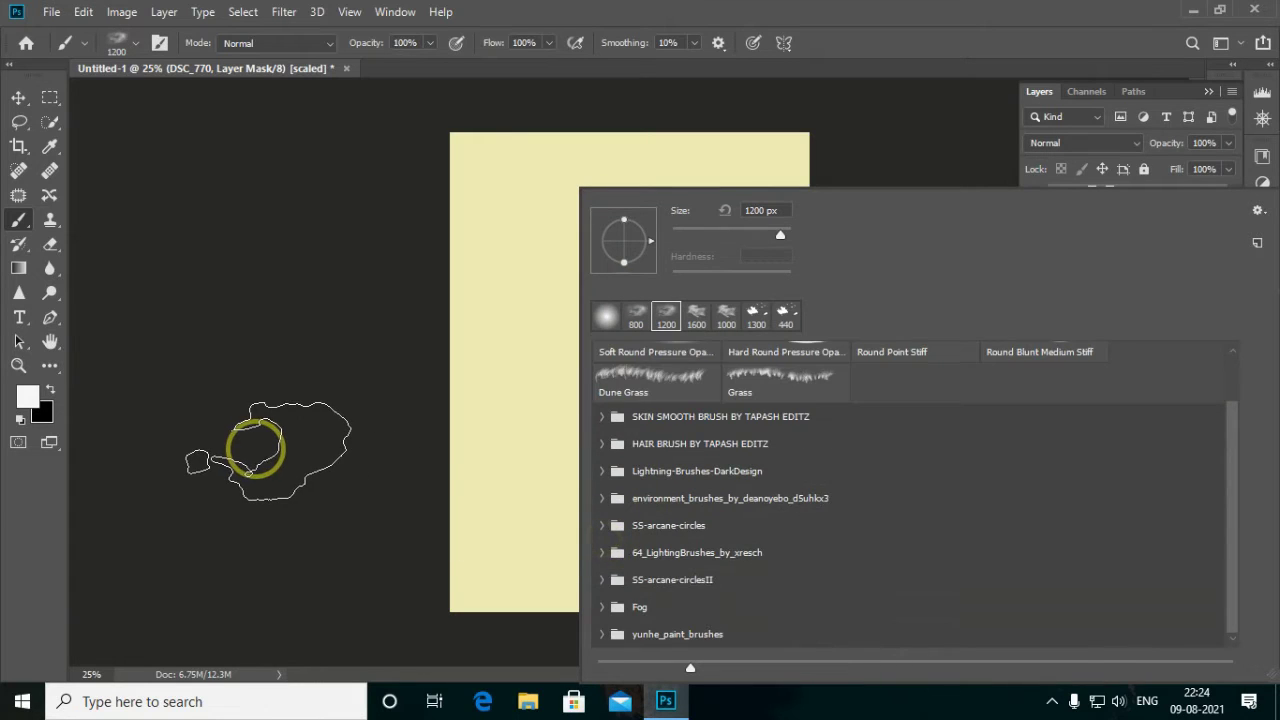
{"action": "left_click", "coordinate": [251, 449]}
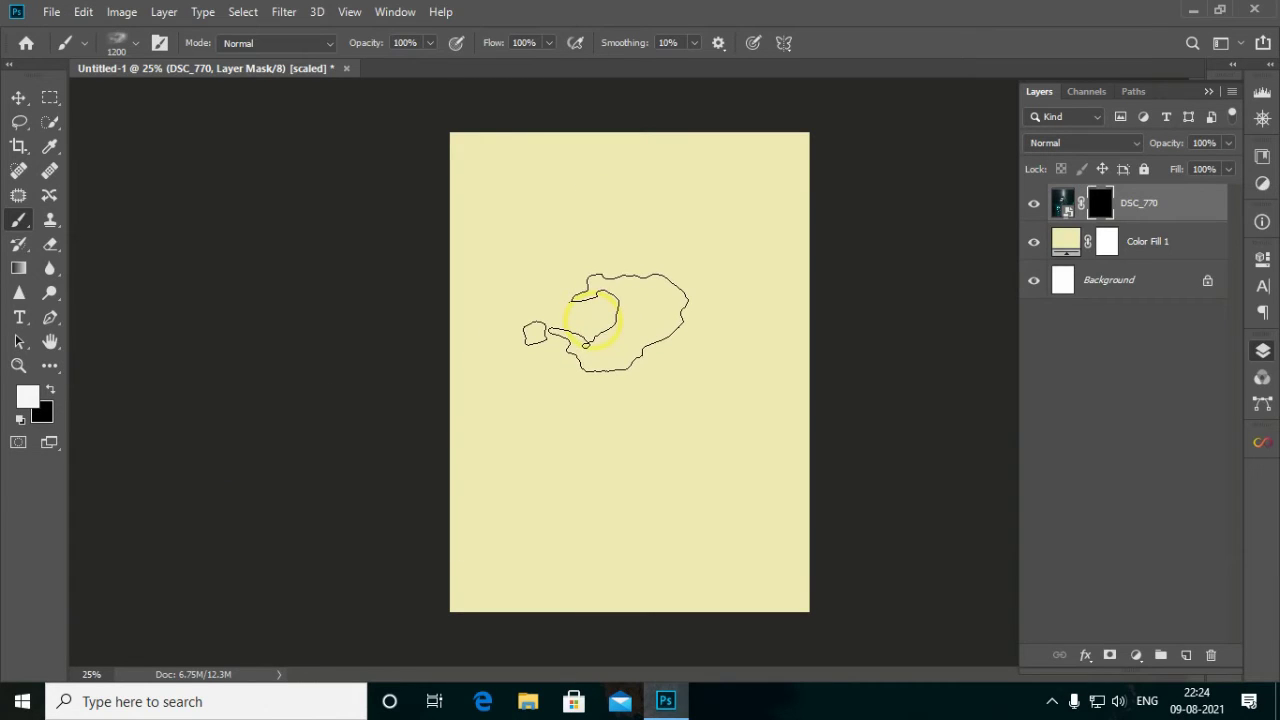
Paint white fog on the mask to reveal the face and hoodie, undoing stray strokes.
{"action": "key", "text": "bracketleft"}
{"action": "key", "text": "bracketleft"}
{"action": "key", "text": "bracketleft"}
{"action": "mouse_move", "coordinate": [590, 312]}
{"action": "left_mouse_down"}
{"action": "mouse_move", "coordinate": [575, 290]}
{"action": "mouse_move", "coordinate": [626, 379]}
{"action": "mouse_move", "coordinate": [564, 393]}
{"action": "mouse_move", "coordinate": [618, 438]}
{"action": "mouse_move", "coordinate": [634, 329]}
{"action": "mouse_move", "coordinate": [571, 251]}
{"action": "mouse_move", "coordinate": [610, 345]}
{"action": "mouse_move", "coordinate": [651, 309]}
{"action": "mouse_move", "coordinate": [594, 334]}
{"action": "mouse_move", "coordinate": [591, 277]}
{"action": "mouse_move", "coordinate": [600, 349]}
{"action": "mouse_move", "coordinate": [623, 371]}
{"action": "mouse_move", "coordinate": [586, 400]}
{"action": "mouse_move", "coordinate": [604, 316]}
{"action": "mouse_move", "coordinate": [594, 271]}
{"action": "left_mouse_up"}
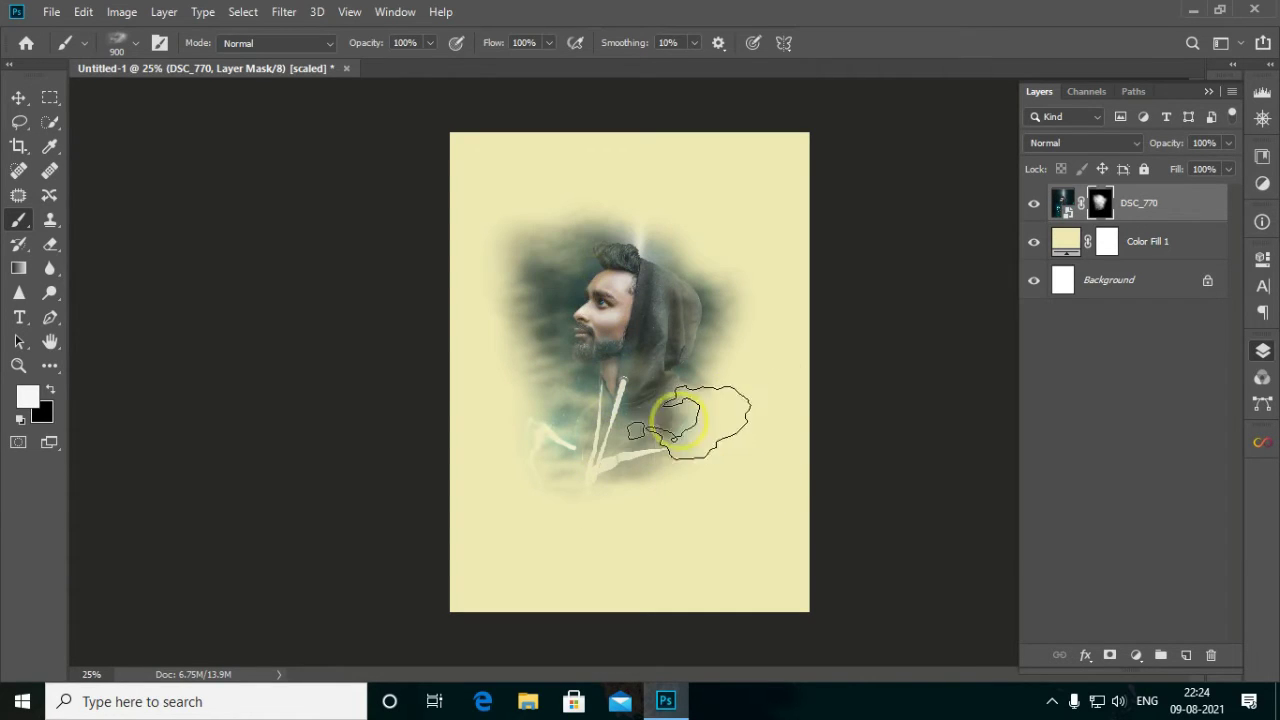
{"action": "key", "text": "bracketright"}
{"action": "key", "text": "bracketright"}
{"action": "key", "text": "bracketright"}
{"action": "left_click_drag", "start_coordinate": [648, 405], "coordinate": [643, 400]}
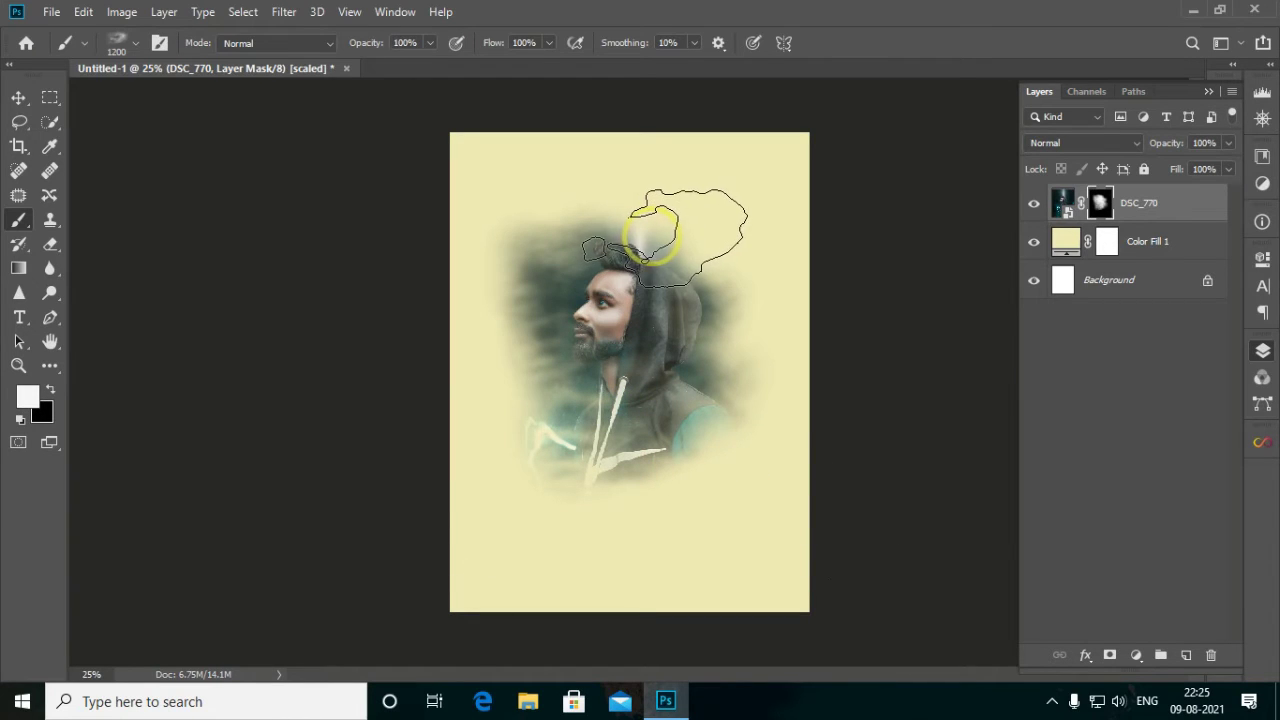
{"action": "left_click_drag", "start_coordinate": [665, 235], "coordinate": [720, 205]}
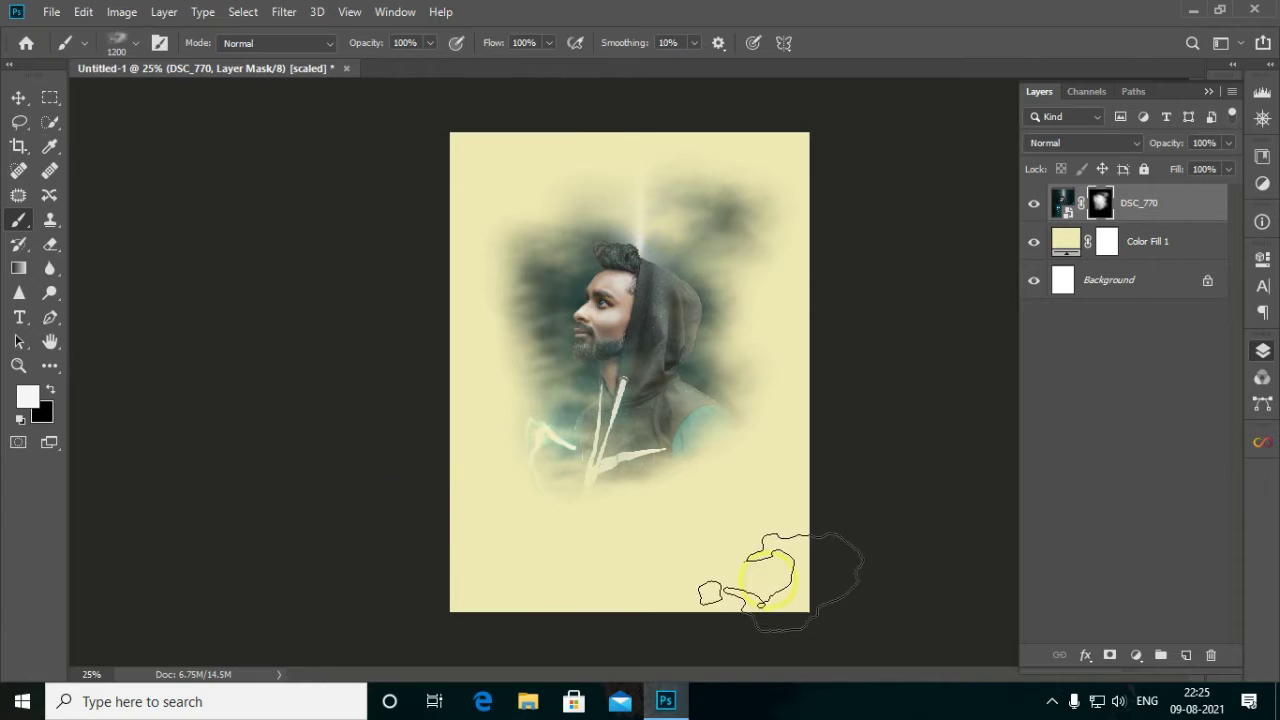
{"action": "key", "text": "bracketleft"}
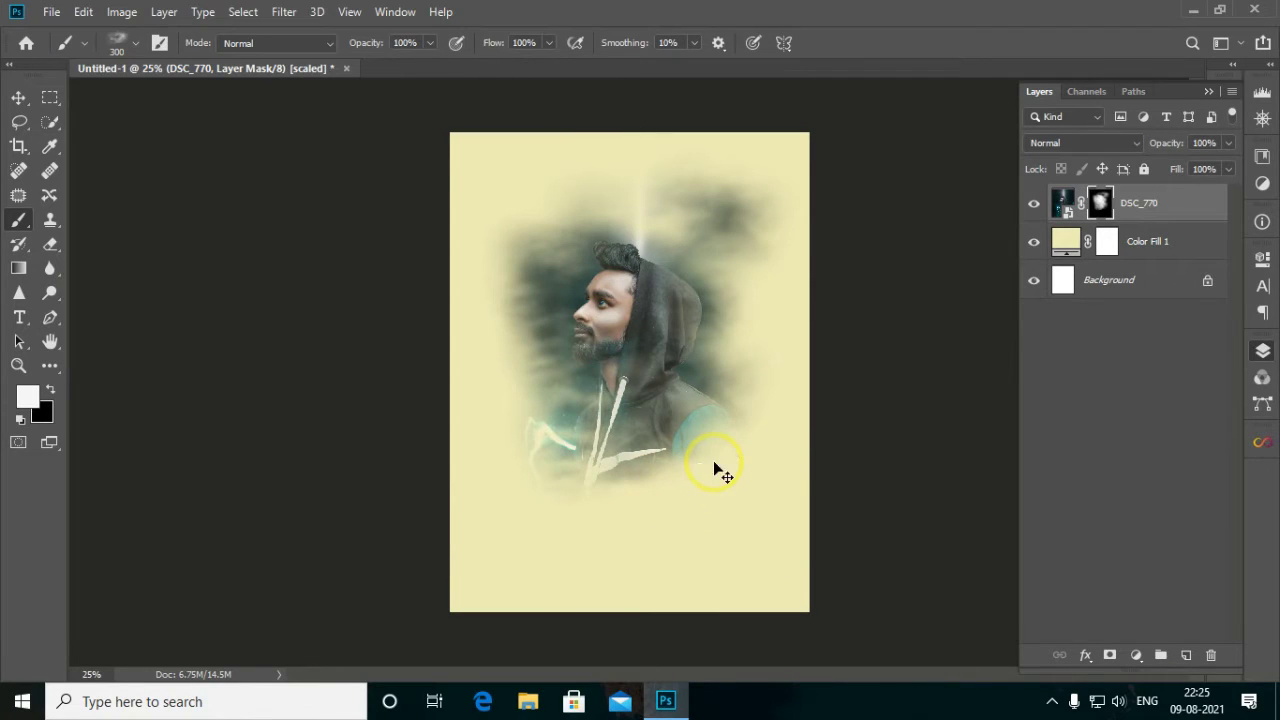
{"action": "key", "text": "ctrl+z"}
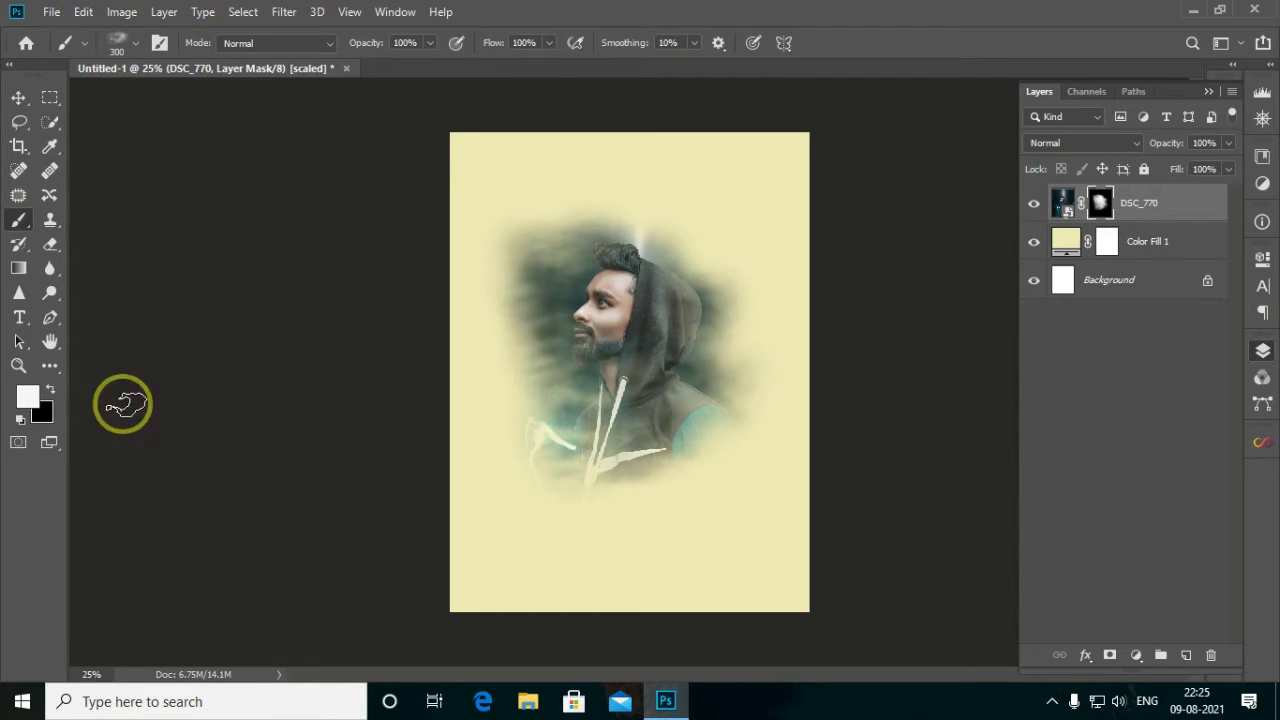
Reveal more of the hoodie and drawstrings with a 500 px white fog brush.
{"action": "left_click", "coordinate": [50, 389]}
{"action": "key", "text": "bracketright"}
{"action": "key", "text": "bracketright"}
{"action": "key", "text": "bracketright"}
{"action": "key", "text": "bracketright"}
{"action": "key", "text": "bracketright"}
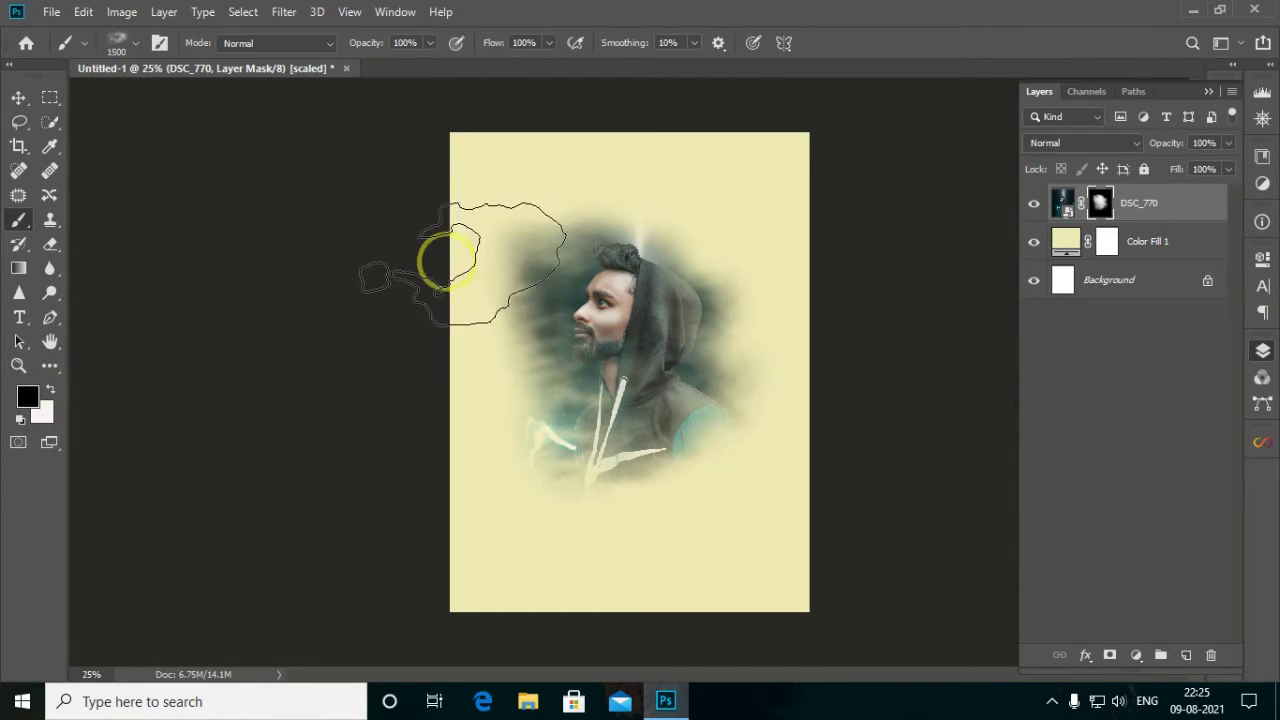
{"action": "key", "text": "bracketright"}
{"action": "key", "text": "bracketright"}
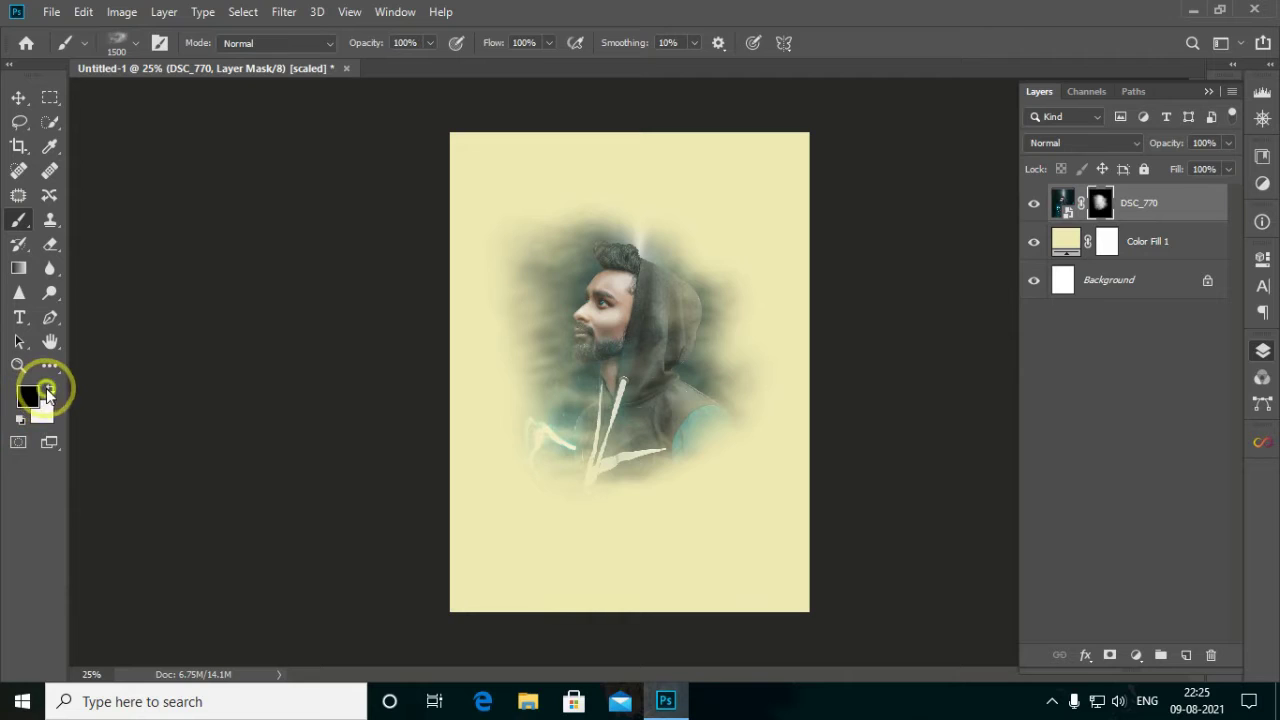
{"action": "left_click", "coordinate": [47, 392]}
{"action": "key", "text": "bracketleft"}
{"action": "key", "text": "bracketleft"}
{"action": "key", "text": "bracketleft"}
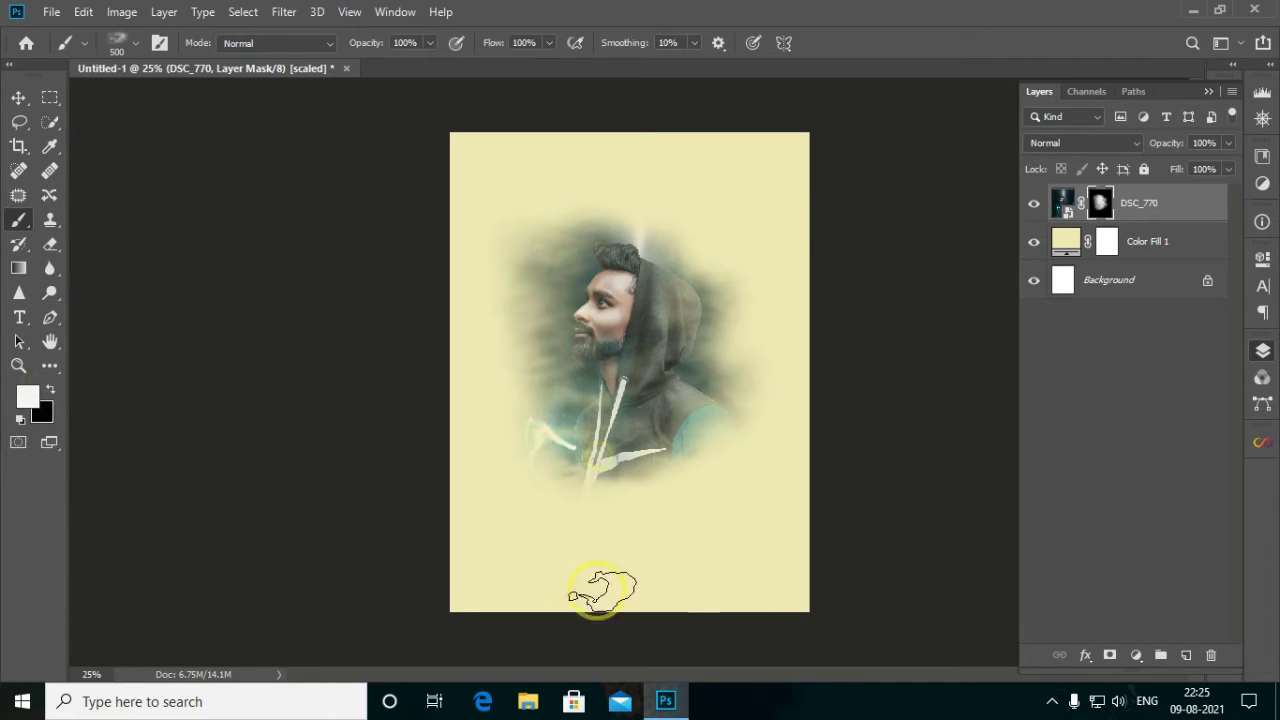
{"action": "mouse_move", "coordinate": [612, 476]}
{"action": "left_mouse_down"}
{"action": "mouse_move", "coordinate": [605, 333]}
{"action": "mouse_move", "coordinate": [563, 303]}
{"action": "mouse_move", "coordinate": [594, 363]}
{"action": "mouse_move", "coordinate": [594, 260]}
{"action": "mouse_move", "coordinate": [615, 402]}
{"action": "left_mouse_up"}
{"action": "key", "text": "bracketleft"}
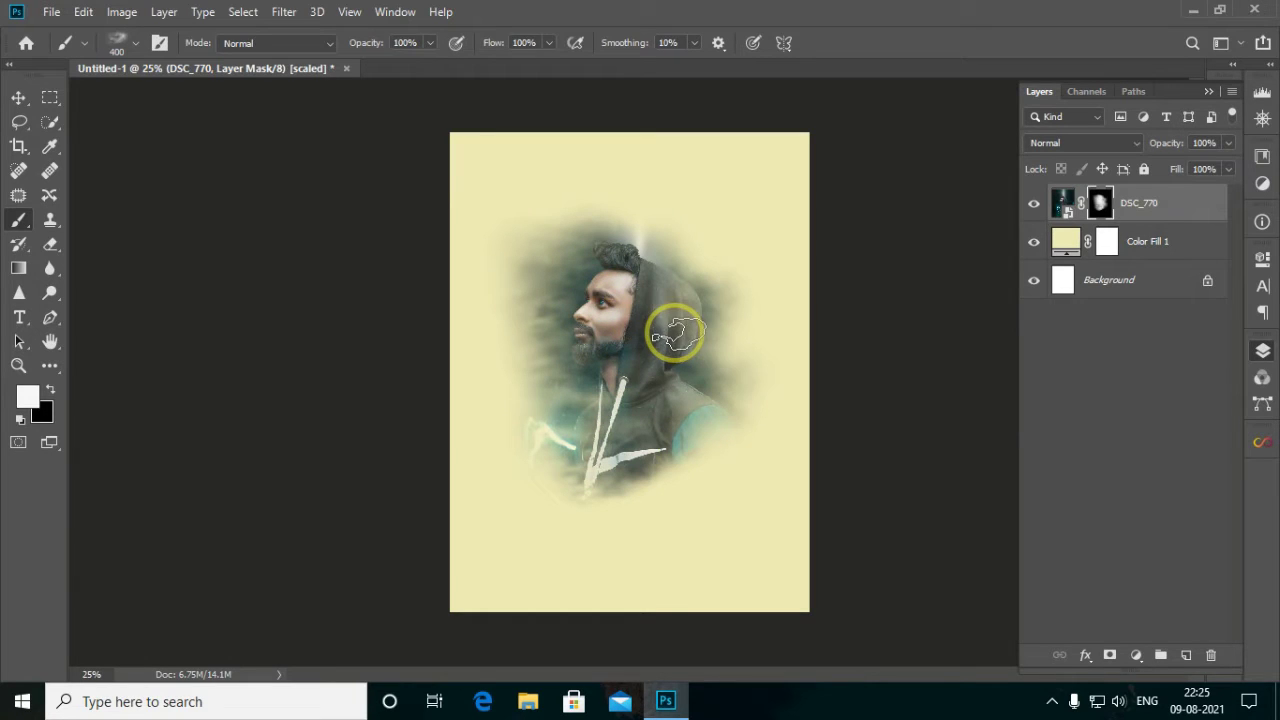
{"action": "key", "text": "bracketleft"}
{"action": "key", "text": "bracketleft"}
{"action": "key", "text": "bracketleft"}
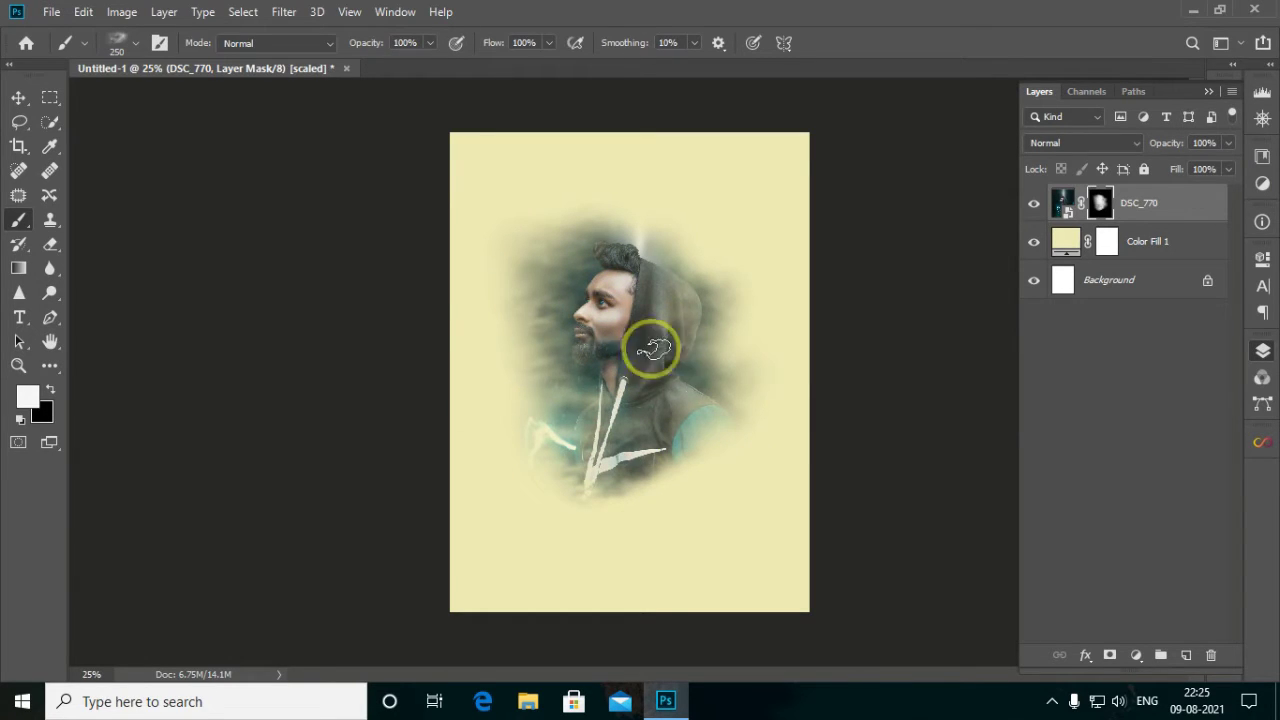
{"action": "left_click", "coordinate": [19, 97]}
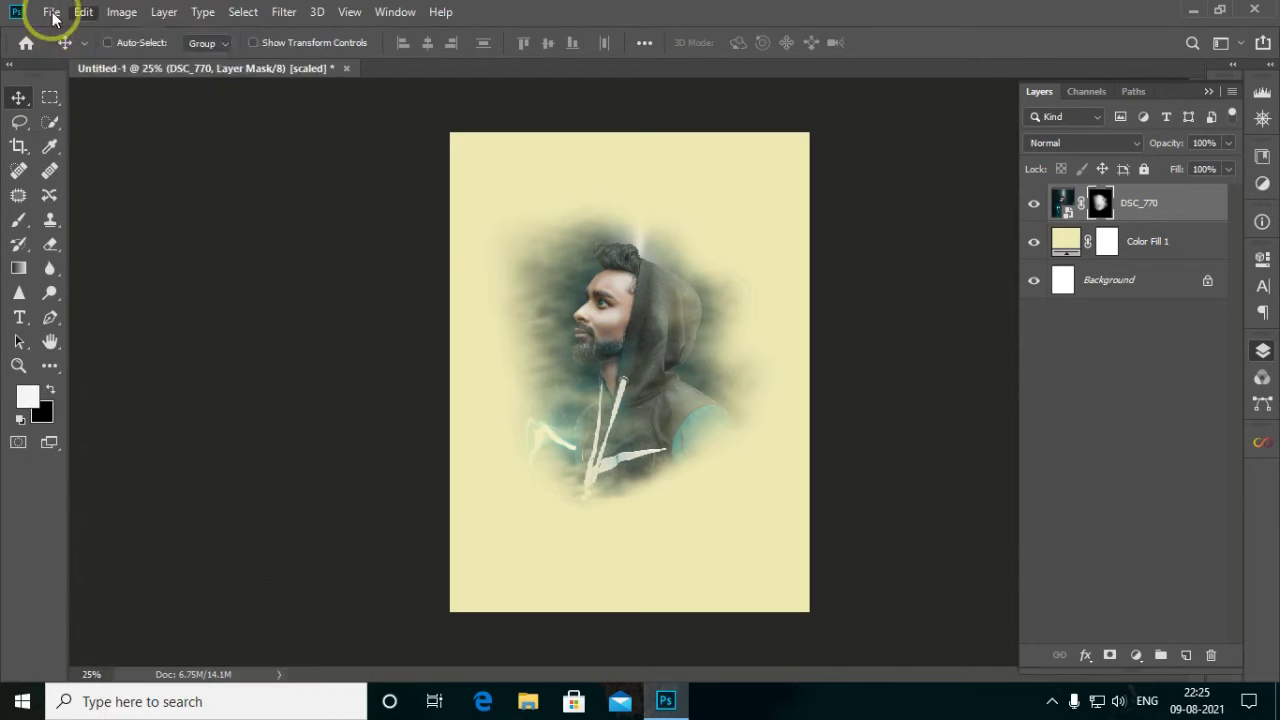
Place the unnamed (1) credits image from the EDITING BACKGROUND > TEXT folder as an embedded layer.
{"action": "left_click", "coordinate": [51, 12]}
{"action": "left_click", "coordinate": [104, 366]}
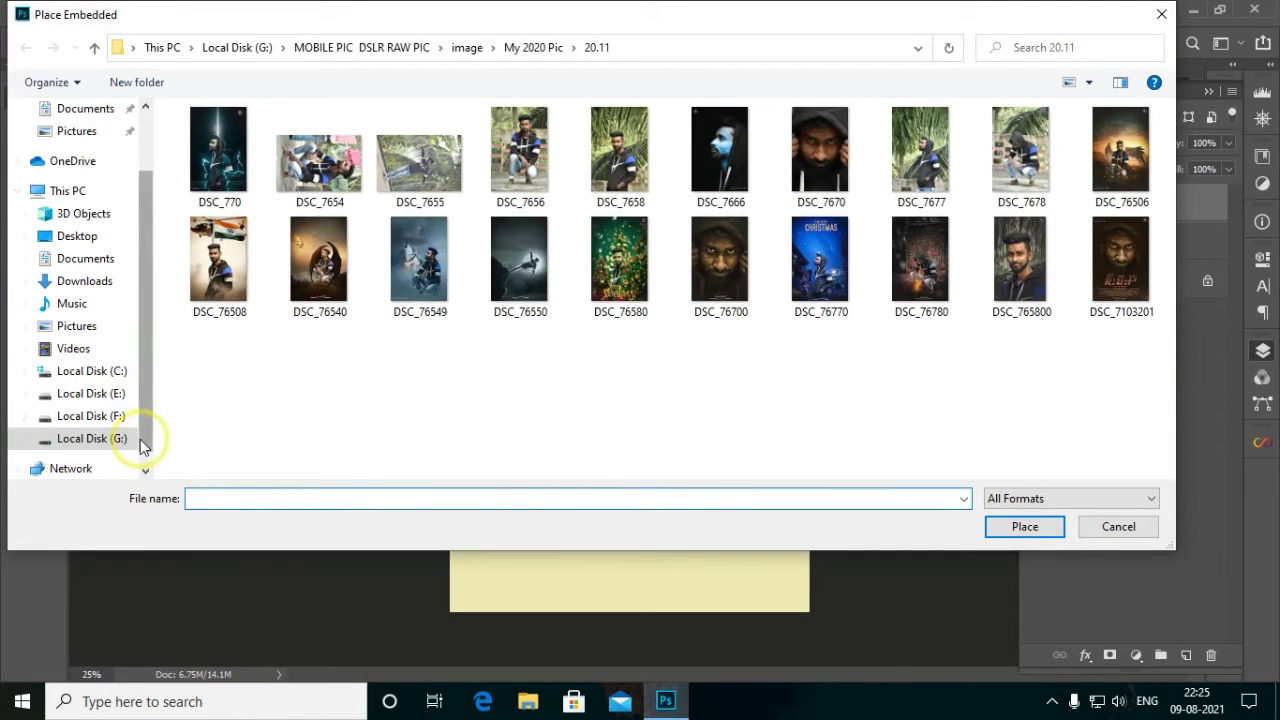
{"action": "left_click", "coordinate": [372, 50]}
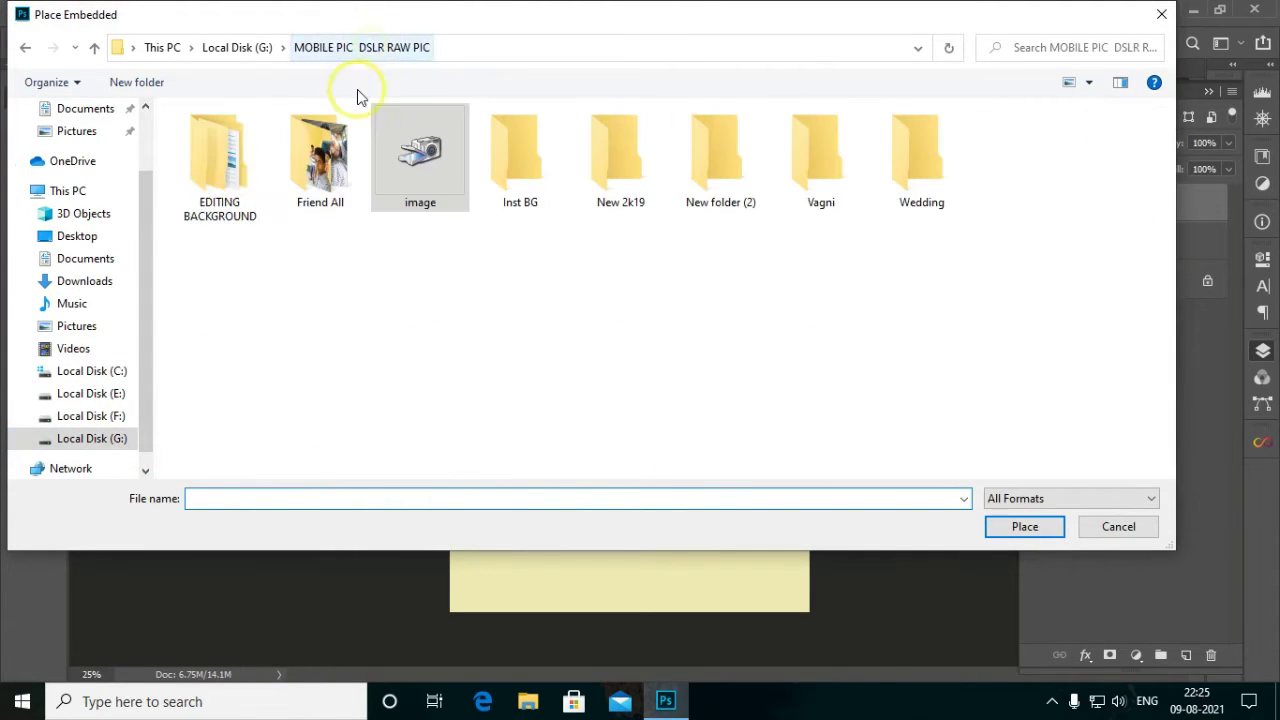
{"action": "double_click", "coordinate": [220, 140]}
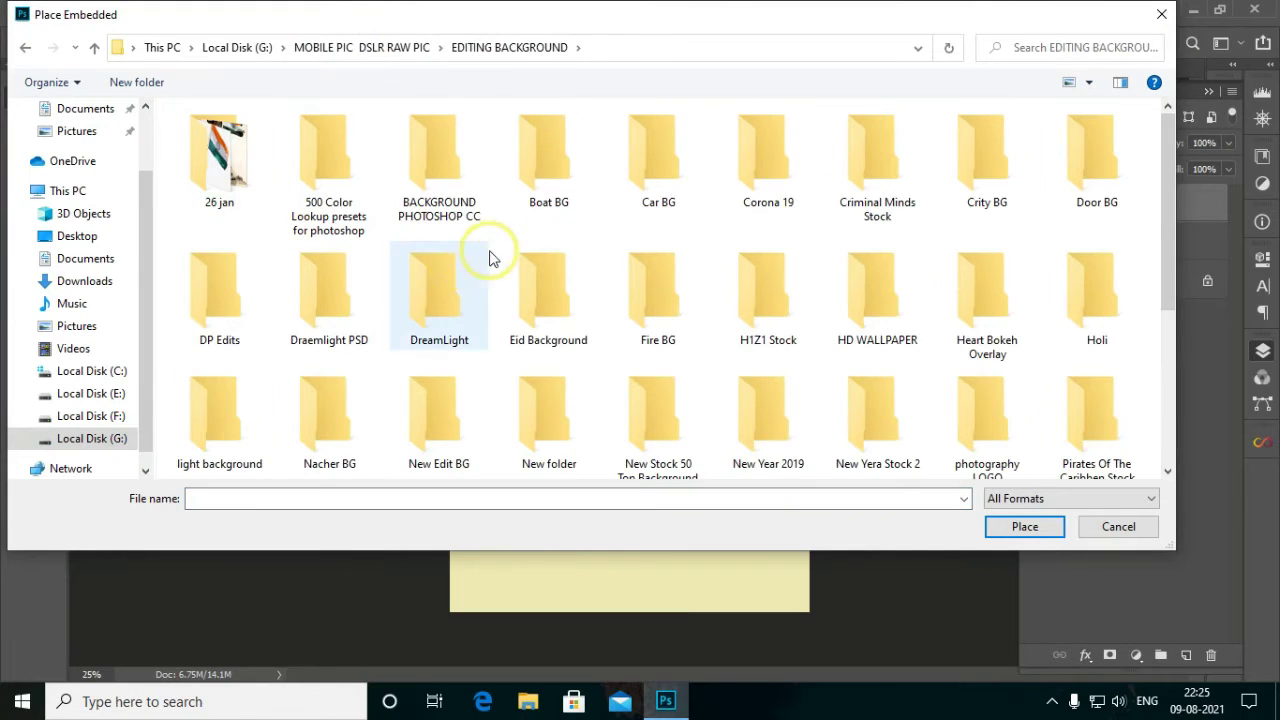
{"action": "double_click", "coordinate": [435, 152]}
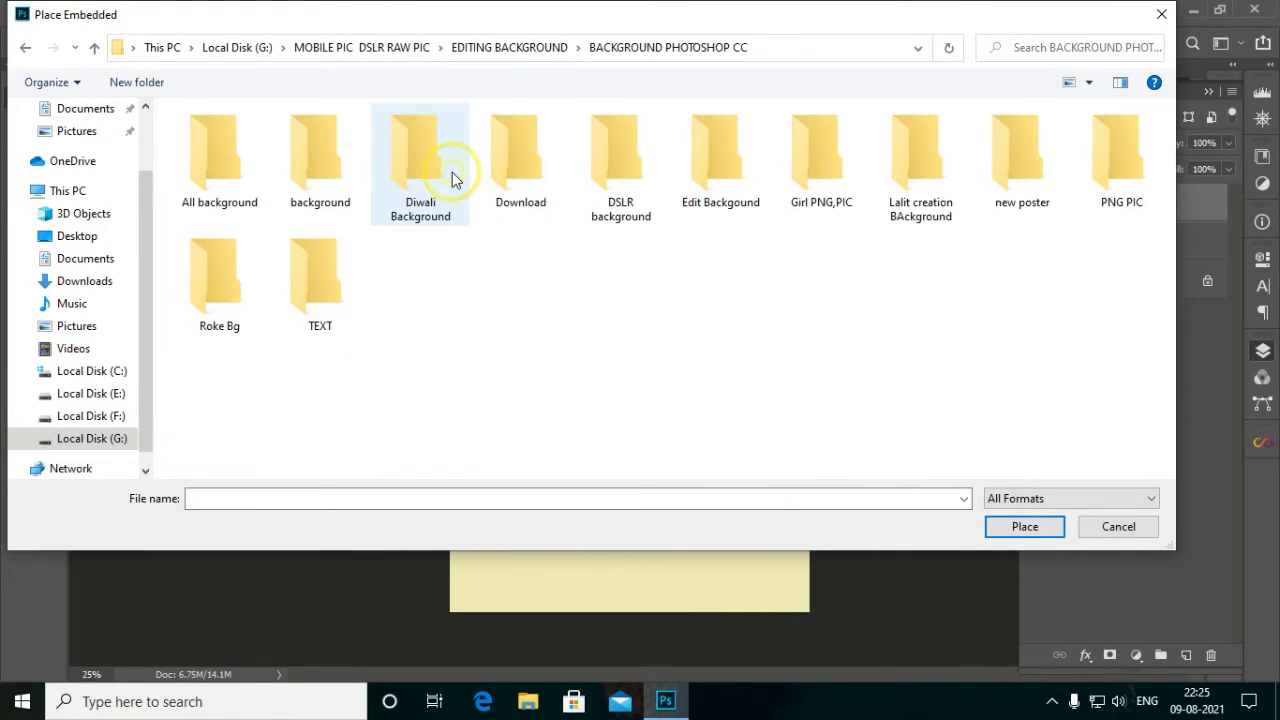
{"action": "double_click", "coordinate": [340, 270]}
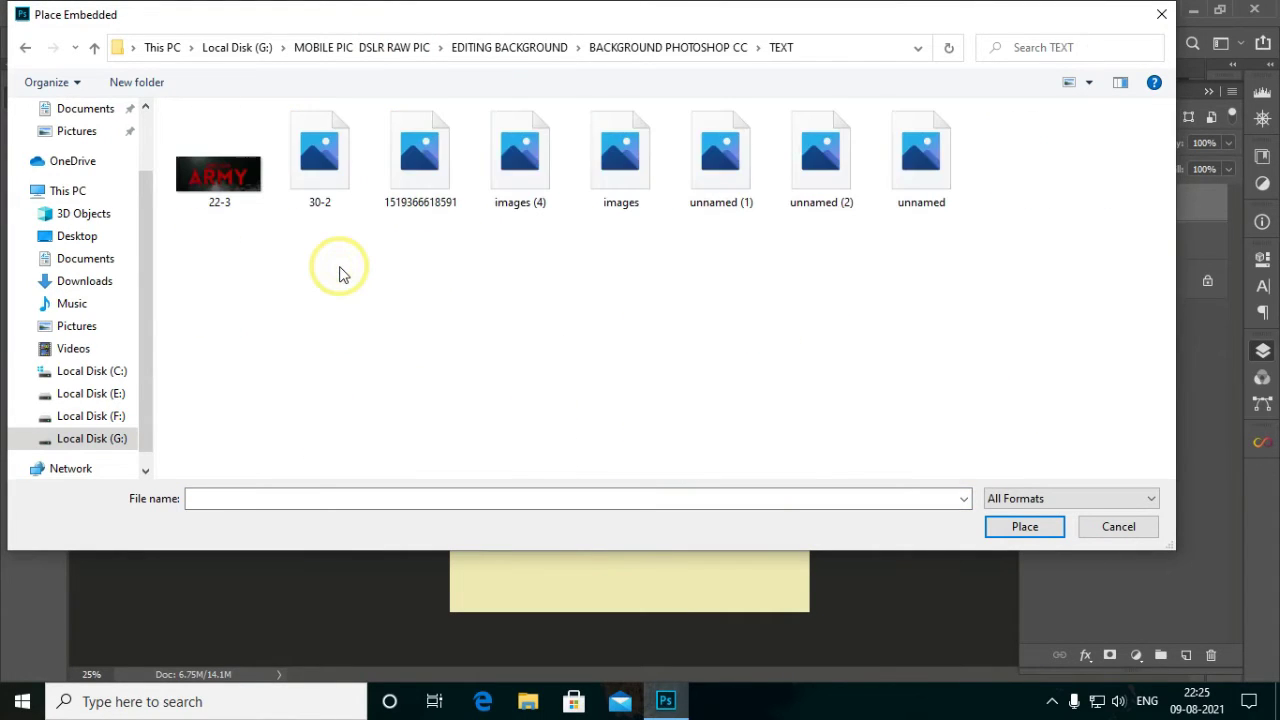
{"action": "left_click", "coordinate": [620, 207]}
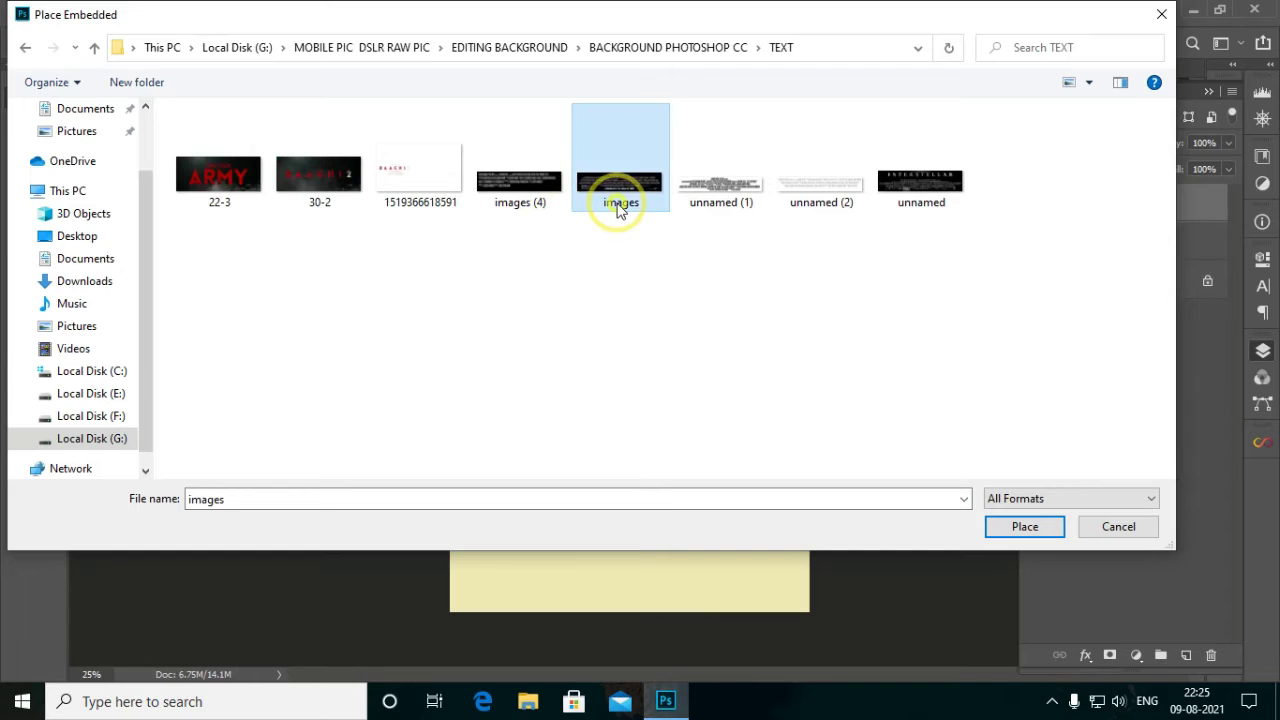
{"action": "left_click", "coordinate": [756, 209]}
{"action": "left_click", "coordinate": [1030, 526]}
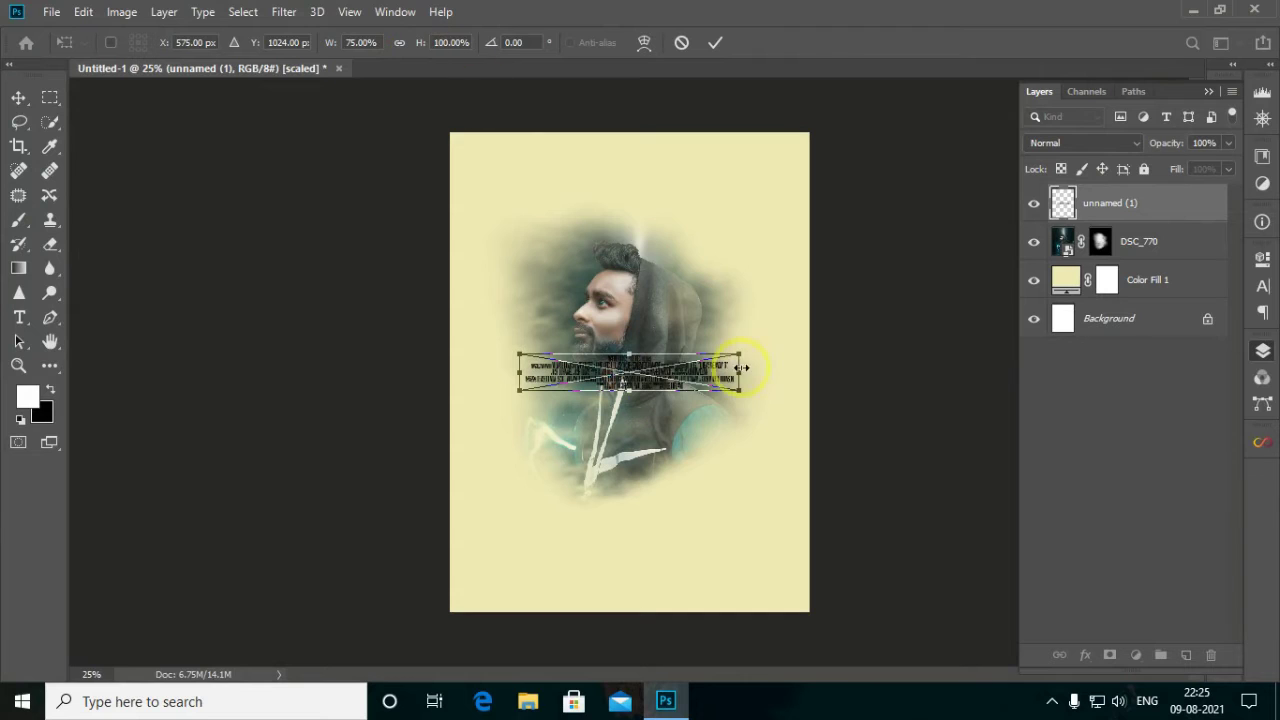
Enlarge the credits block, move it to the poster's bottom edge, and add an empty layer.
{"action": "left_click_drag", "start_coordinate": [740, 393], "coordinate": [800, 408]}
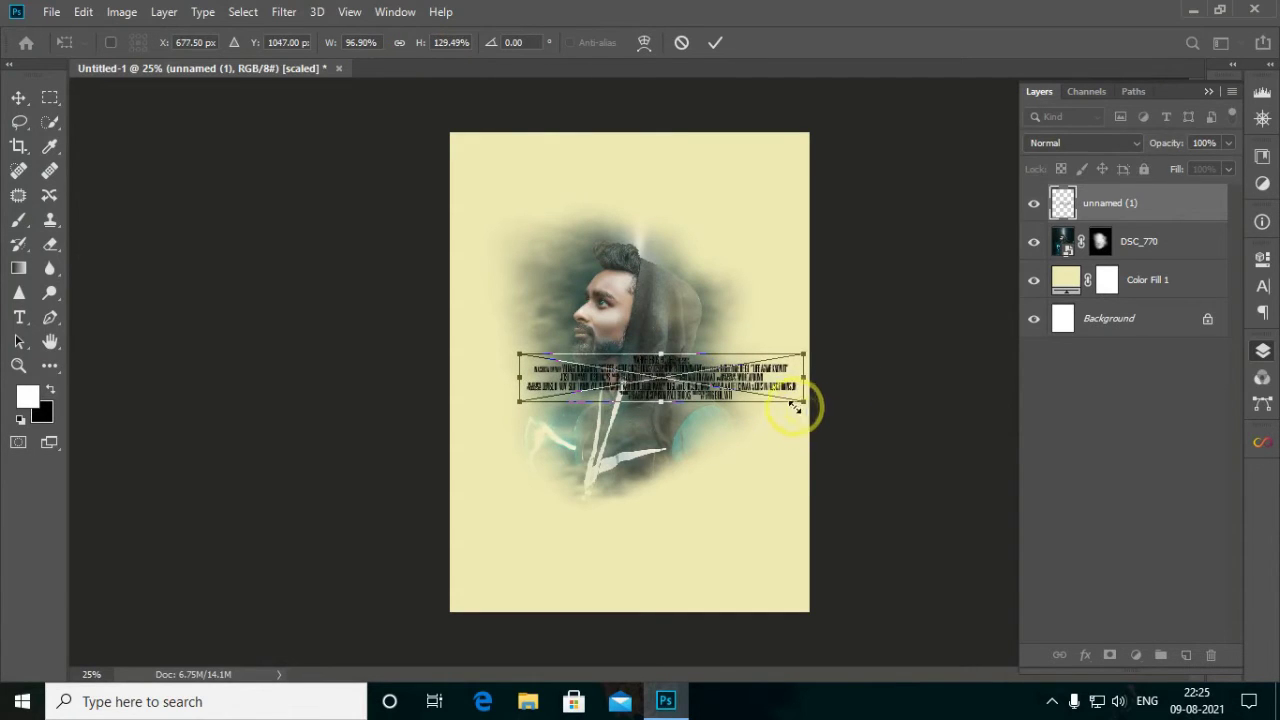
{"action": "key", "text": "Return"}
{"action": "left_click_drag", "start_coordinate": [703, 390], "coordinate": [668, 588]}
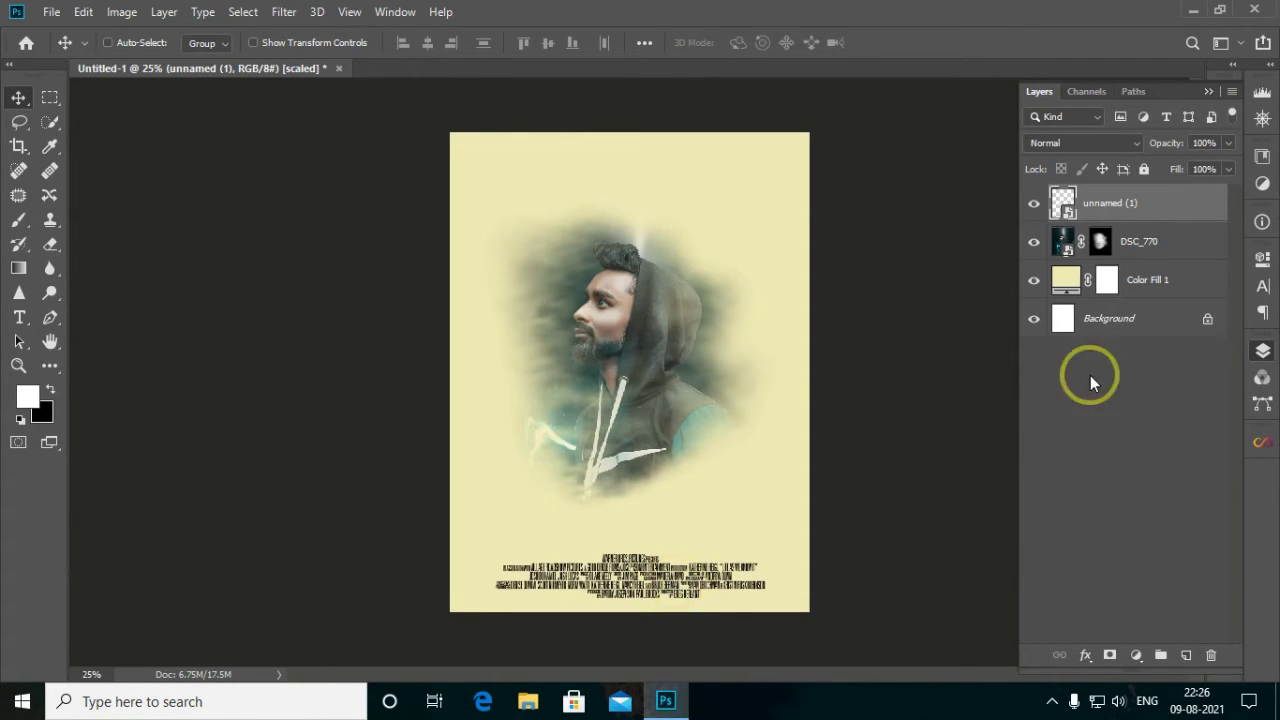
{"action": "left_click", "coordinate": [1188, 655]}
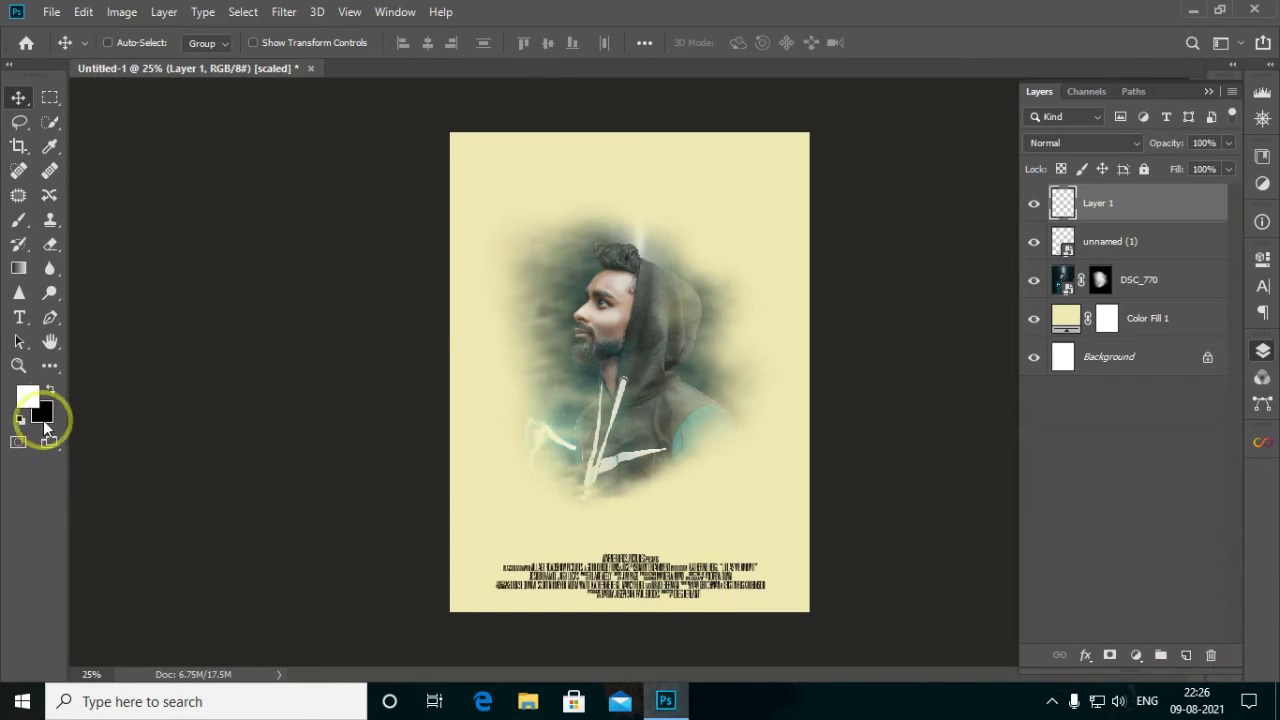
Start a white 109 pt Myriad Pro text layer over the face and clear the placeholder text.
{"action": "left_click", "coordinate": [19, 318]}
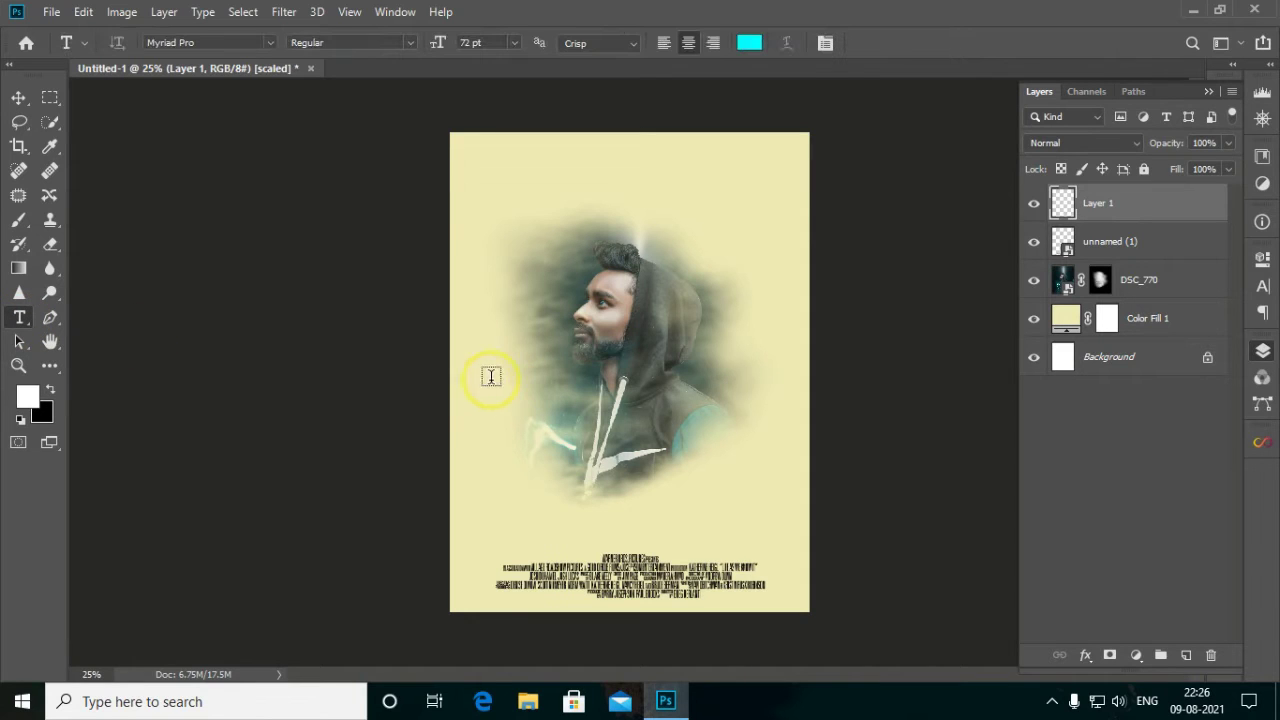
{"action": "left_click", "coordinate": [748, 44]}
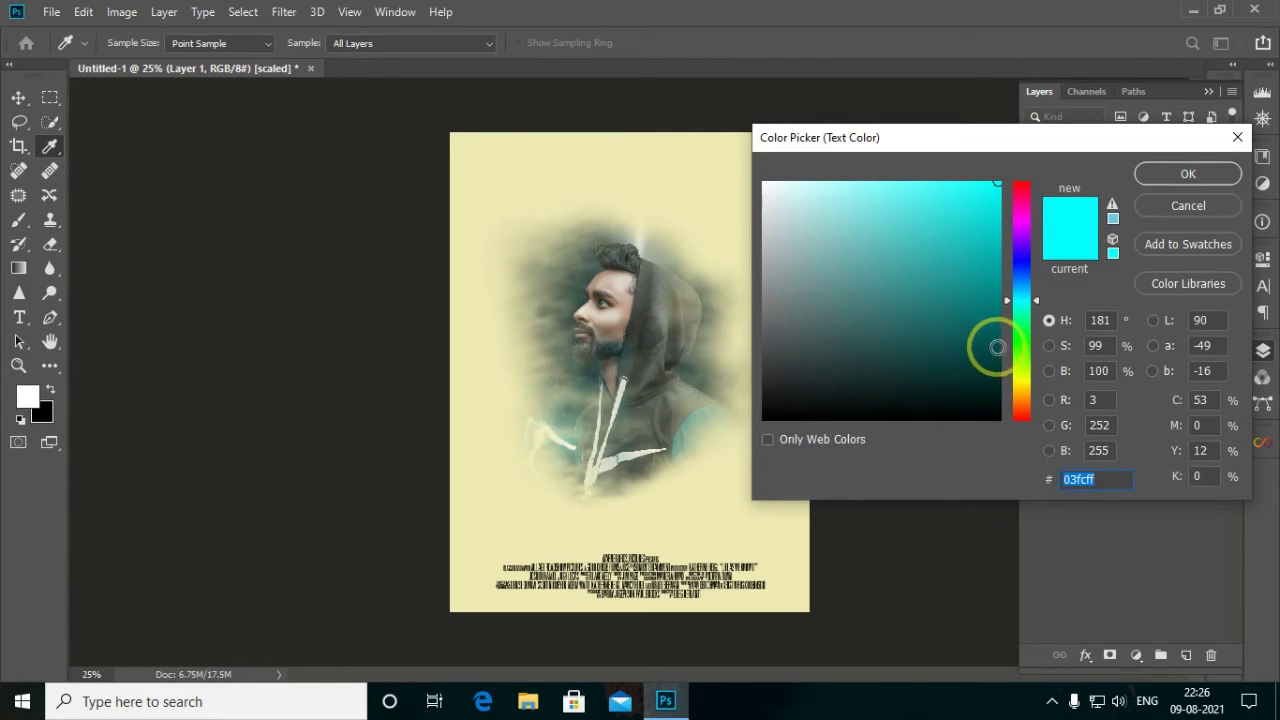
{"action": "left_click", "coordinate": [770, 192]}
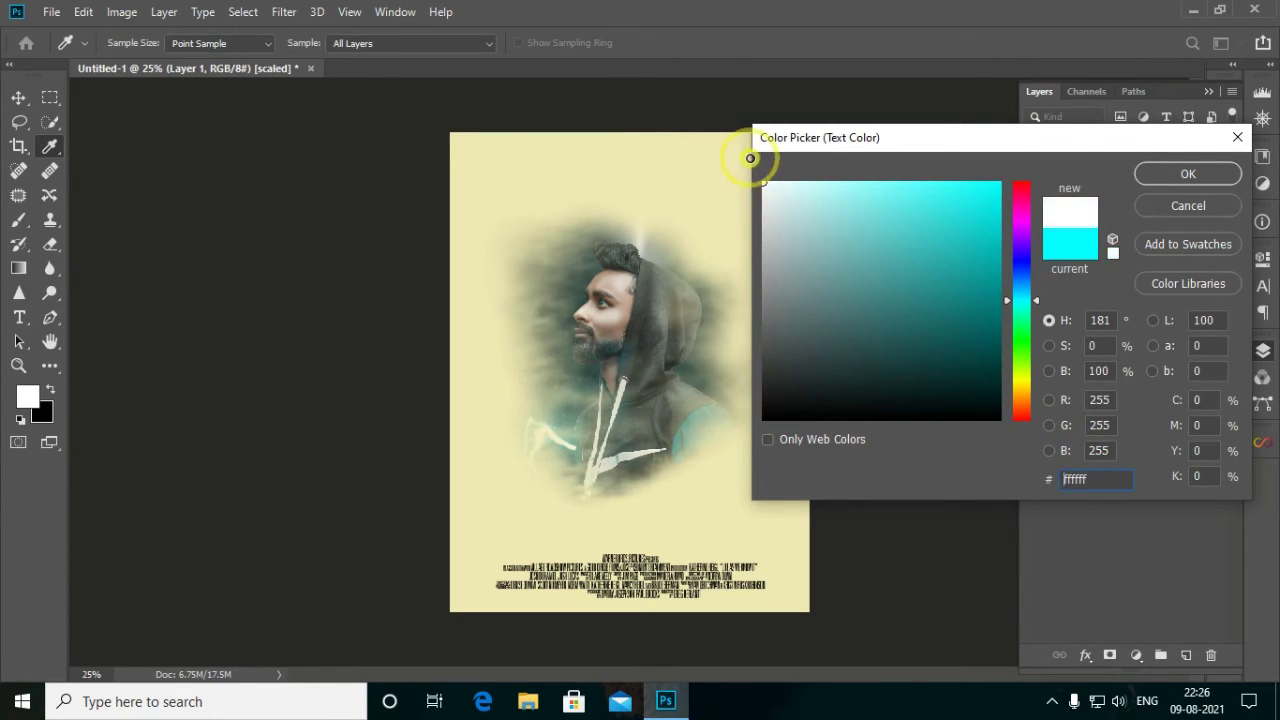
{"action": "left_click", "coordinate": [1167, 174]}
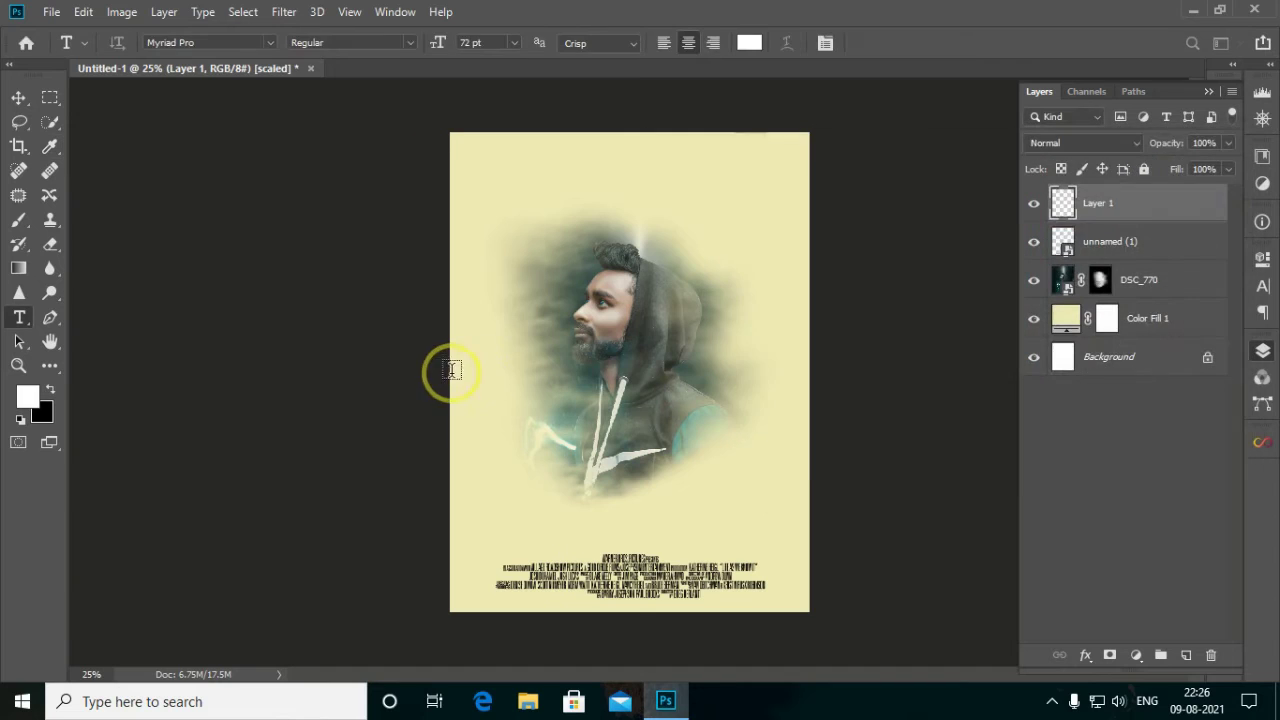
{"action": "left_click", "coordinate": [535, 320]}
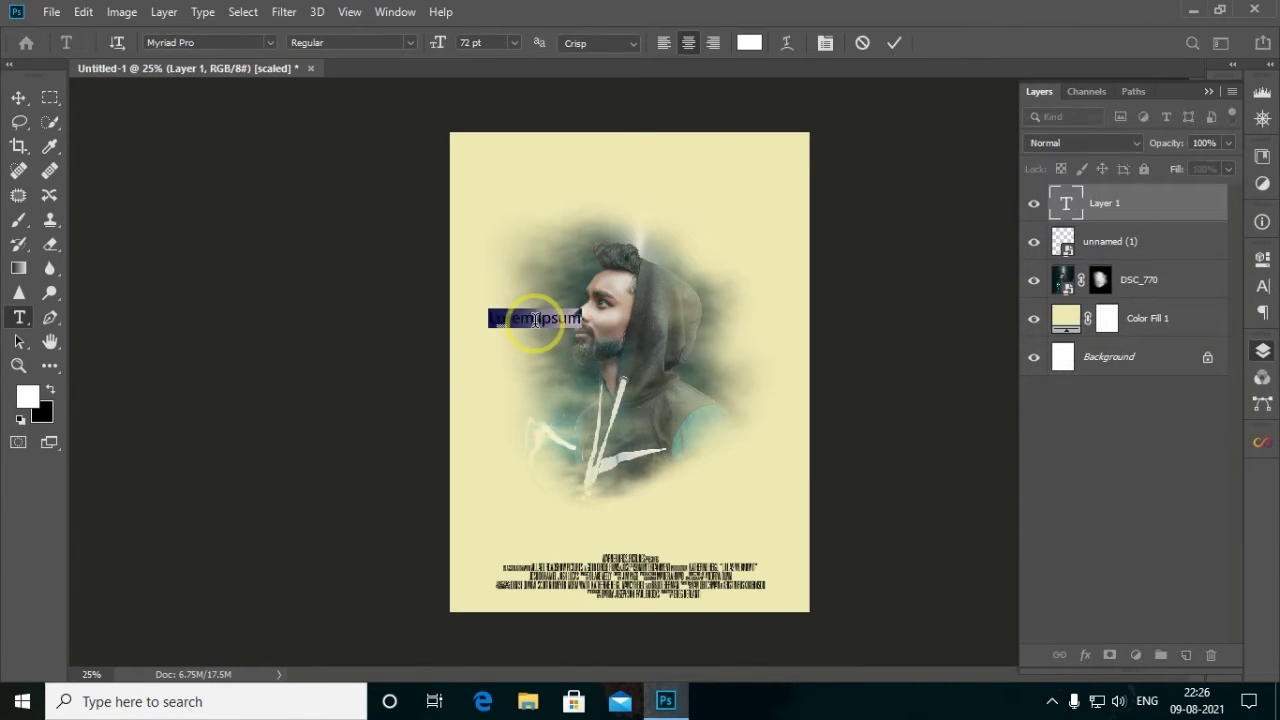
{"action": "left_click_drag", "start_coordinate": [443, 44], "coordinate": [472, 72]}
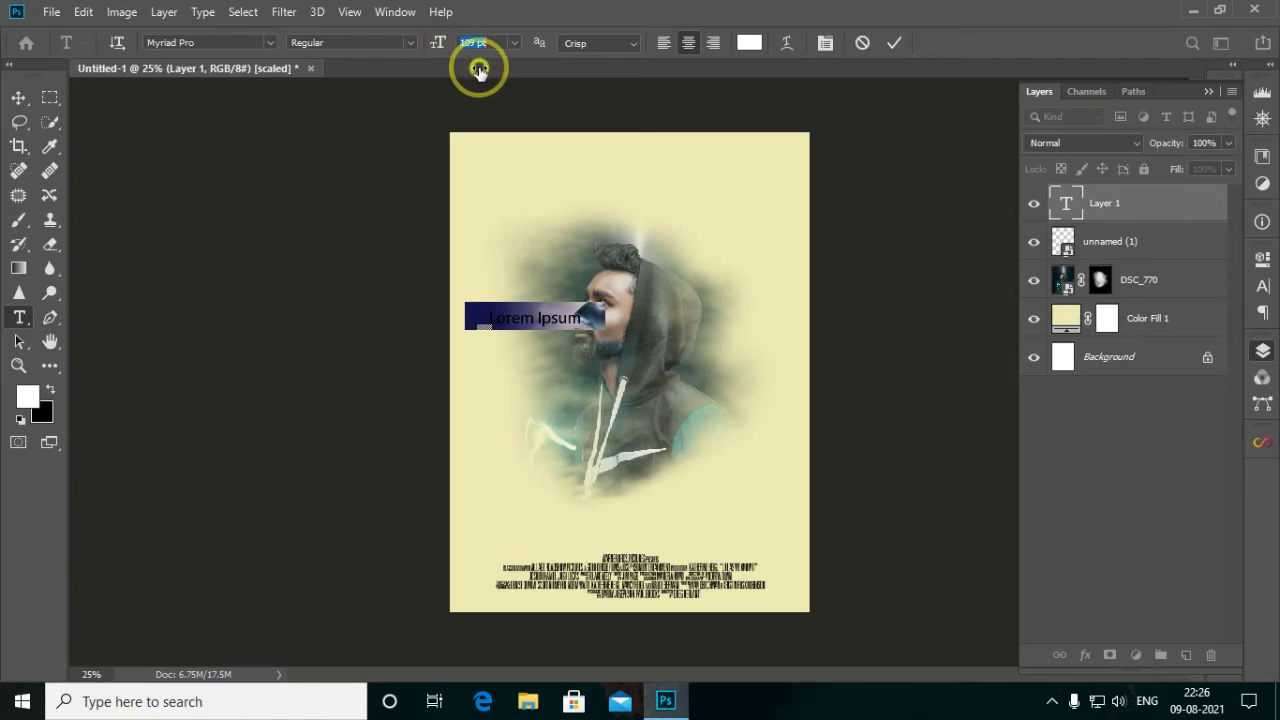
{"action": "left_click_drag", "start_coordinate": [607, 271], "coordinate": [646, 298]}
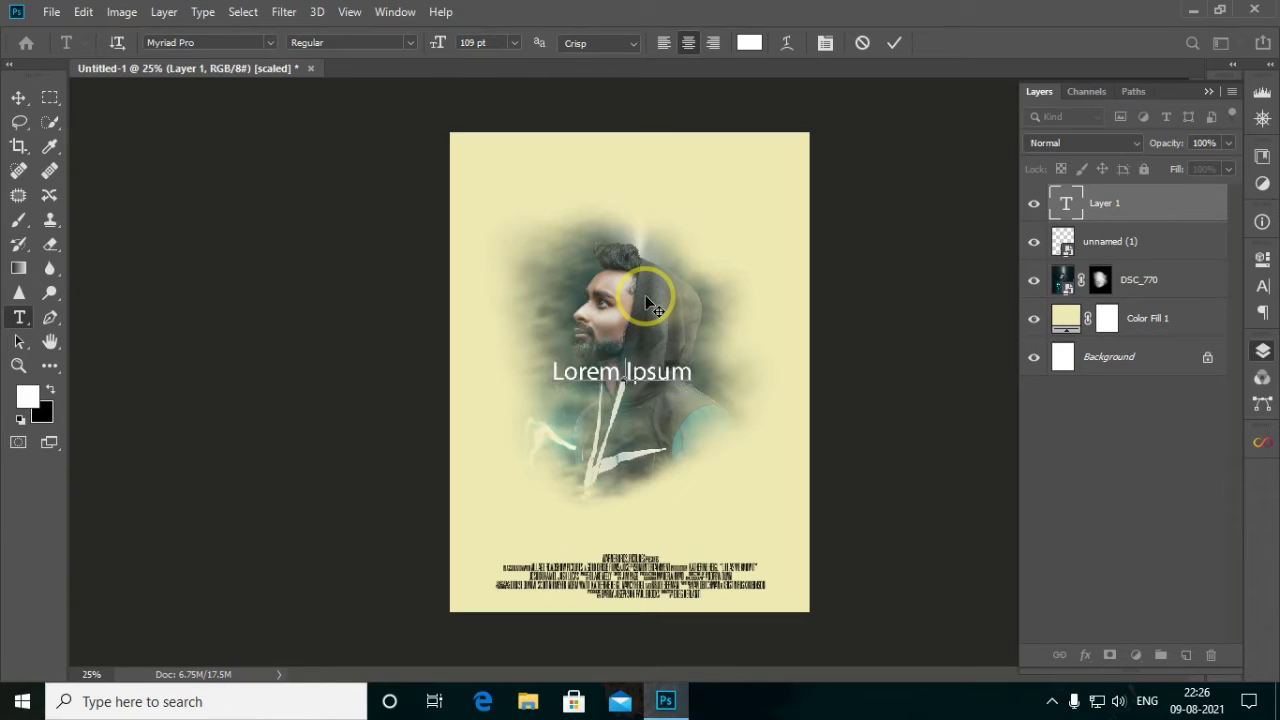
{"action": "key", "text": "BackSpace"}
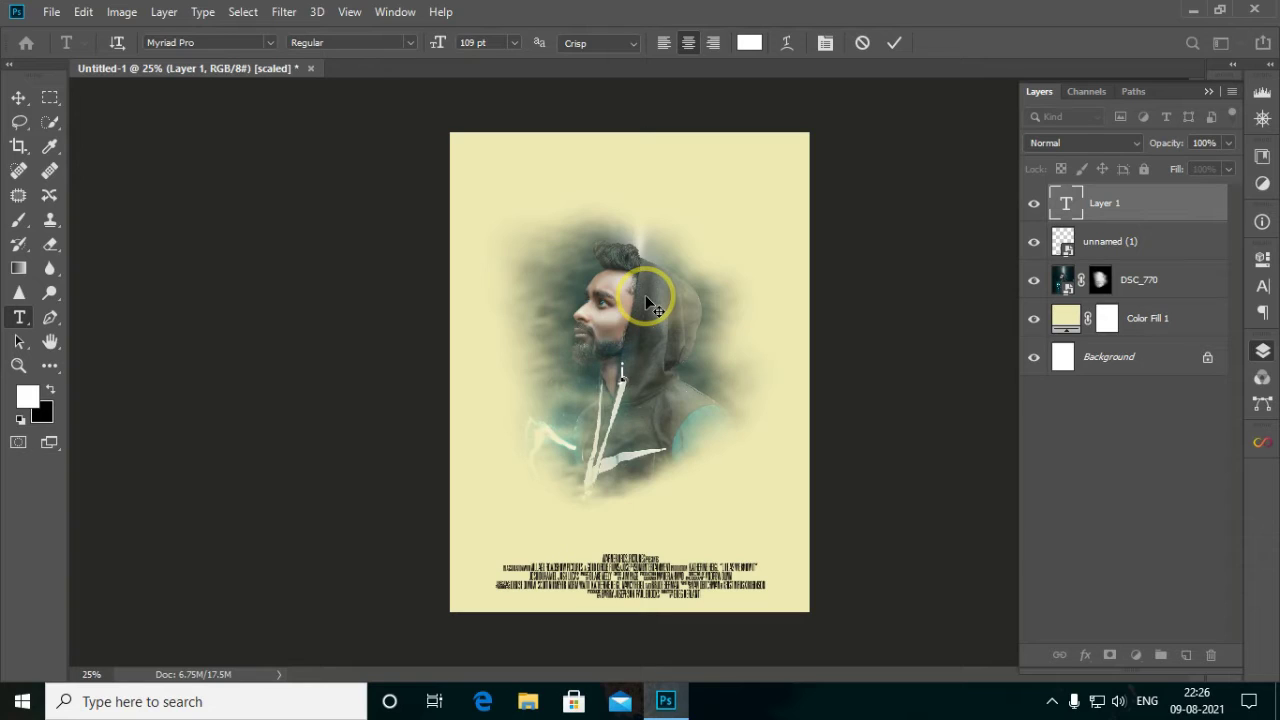
Type 'july' on the text layer and select the word for restyling.
{"action": "type", "text": "ju"}
{"action": "type", "text": "l"}
{"action": "type", "text": "y"}
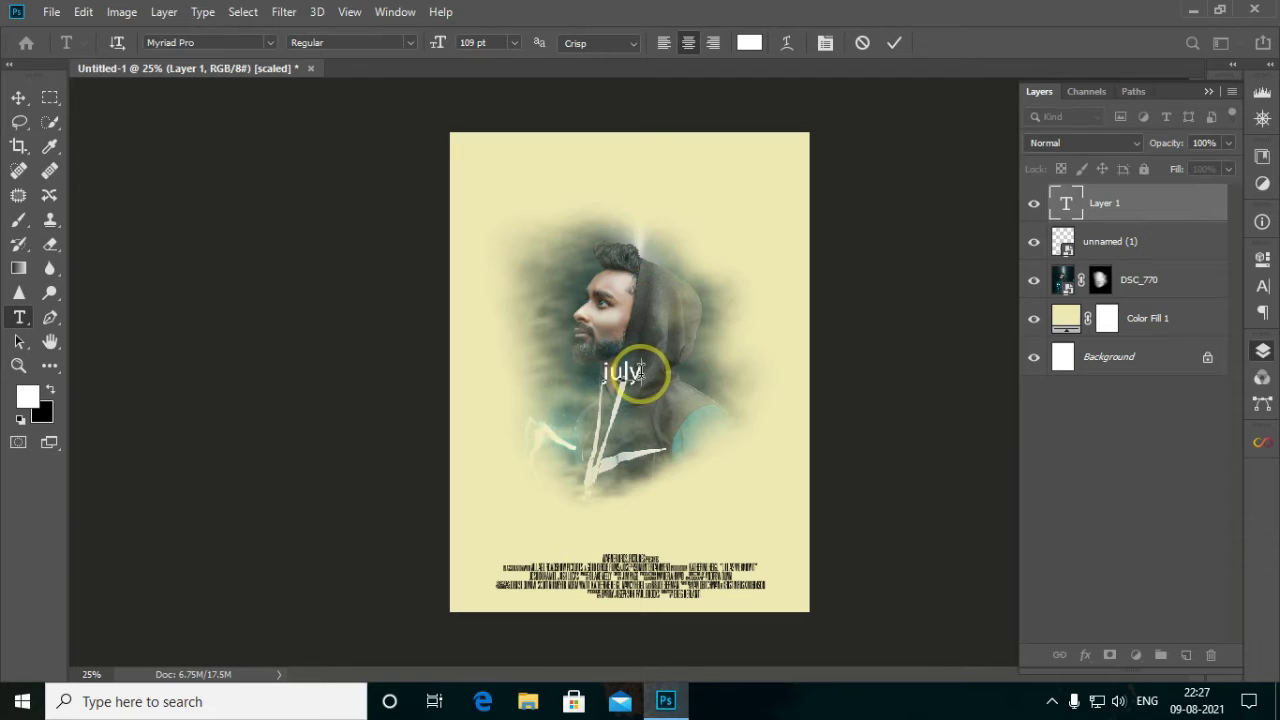
{"action": "left_click_drag", "start_coordinate": [643, 371], "coordinate": [594, 371]}
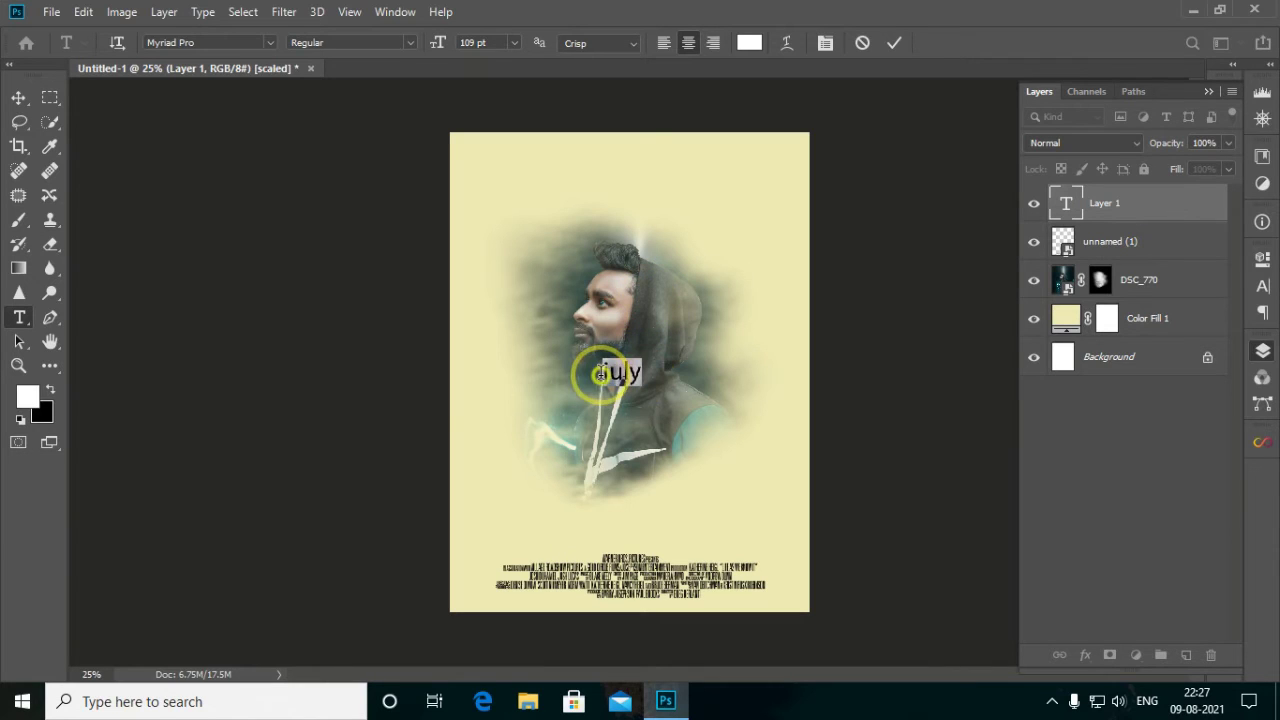
Change the title font to the Amelia Ink script.
{"action": "left_click", "coordinate": [248, 43]}
{"action": "left_click", "coordinate": [247, 46]}
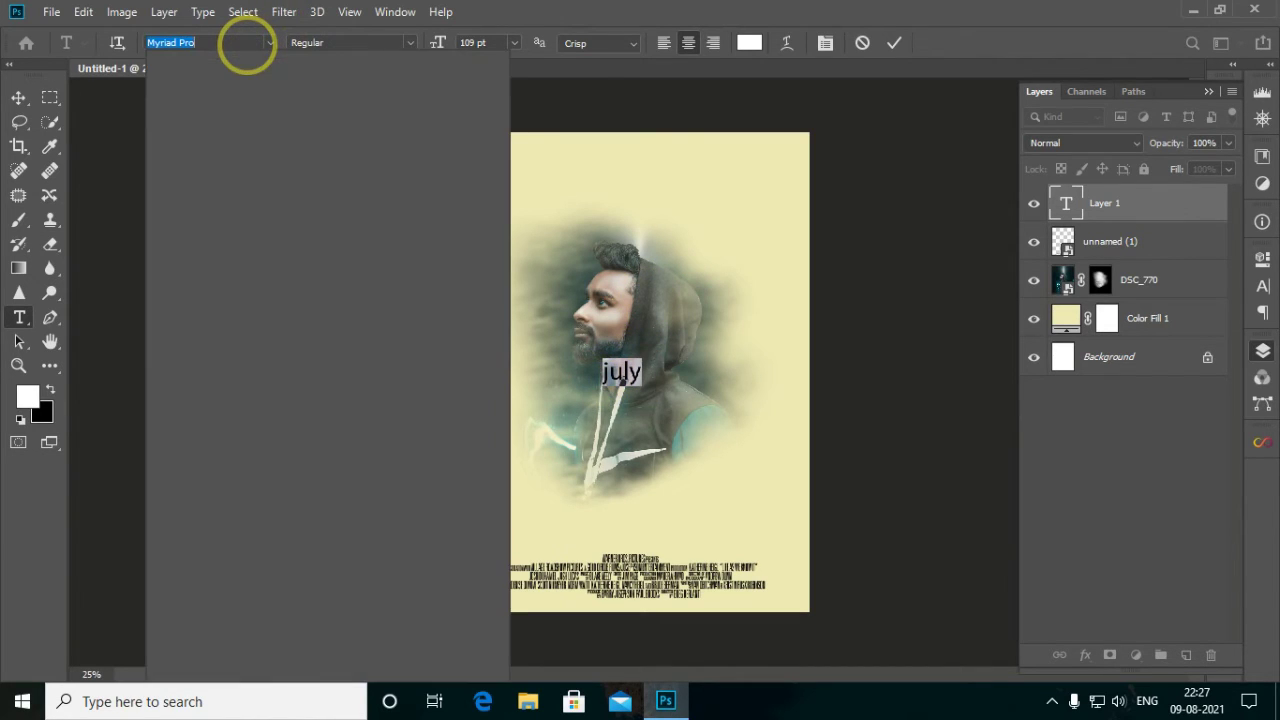
{"action": "type", "text": "am"}
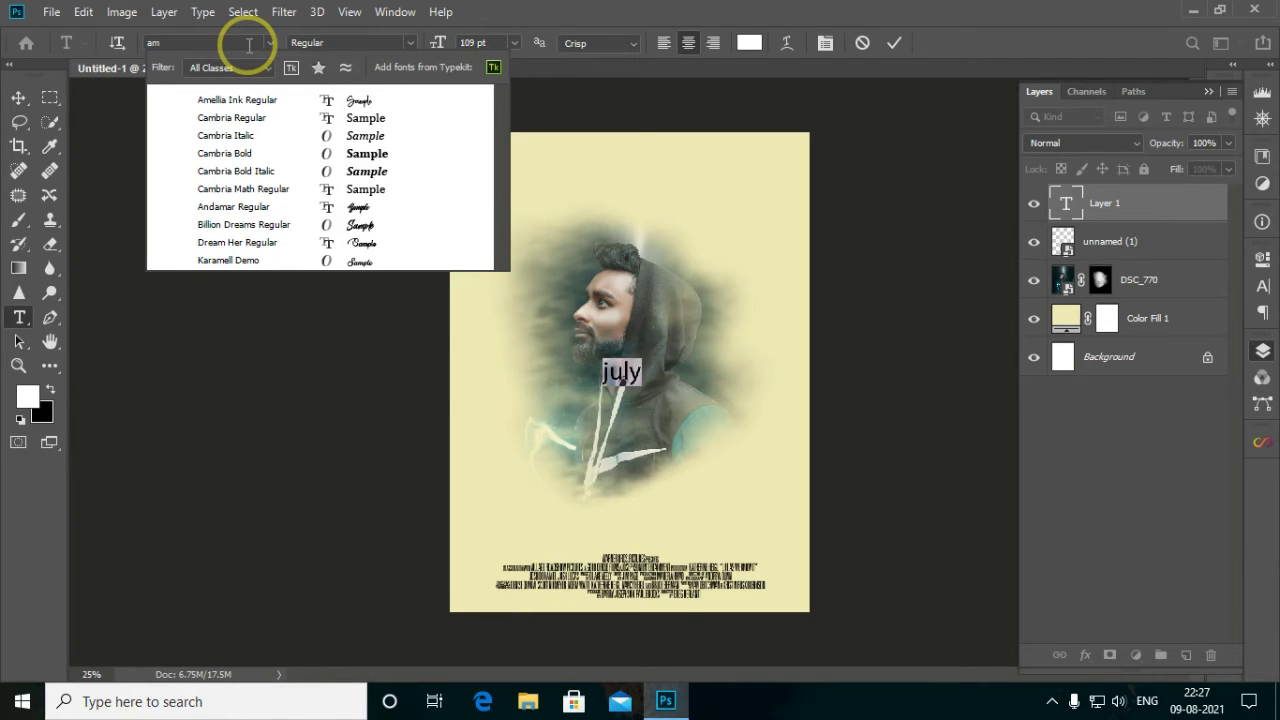
{"action": "left_click", "coordinate": [262, 104]}
{"action": "mouse_move", "coordinate": [446, 43]}
{"action": "left_mouse_down"}
{"action": "mouse_move", "coordinate": [805, 240]}
{"action": "mouse_move", "coordinate": [1057, 337]}
{"action": "left_mouse_up"}
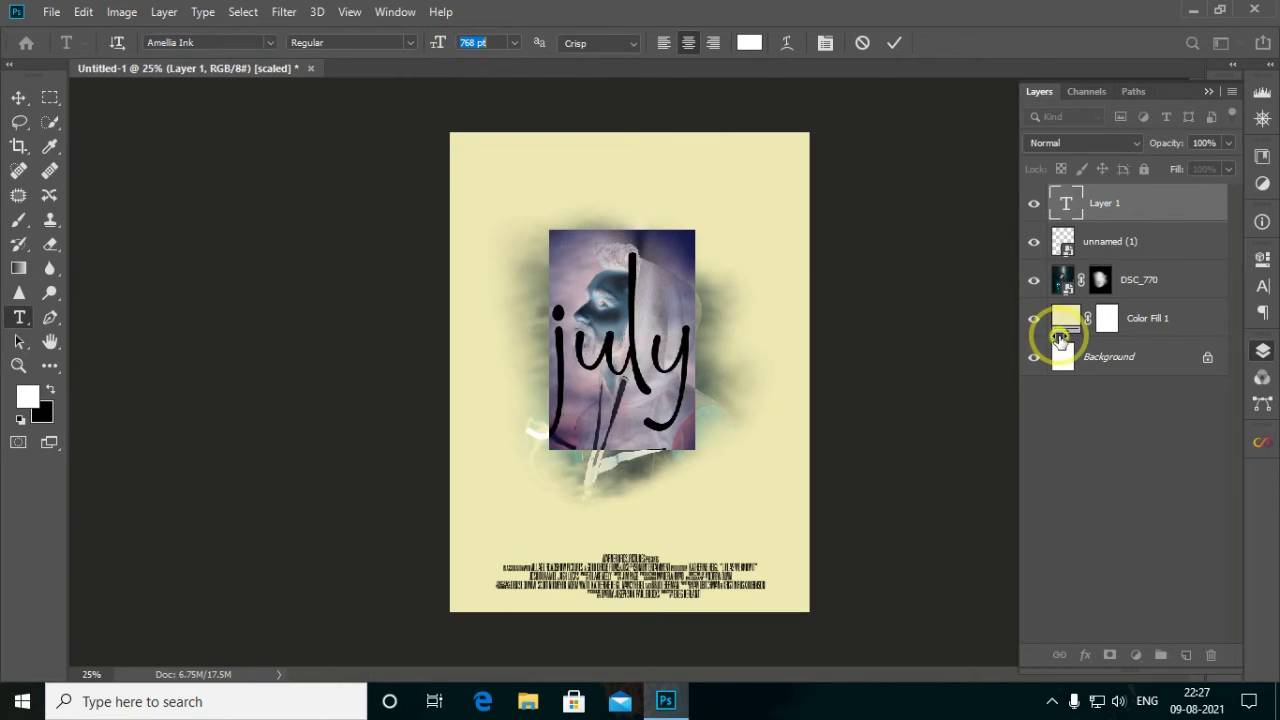
{"action": "left_click", "coordinate": [661, 355]}
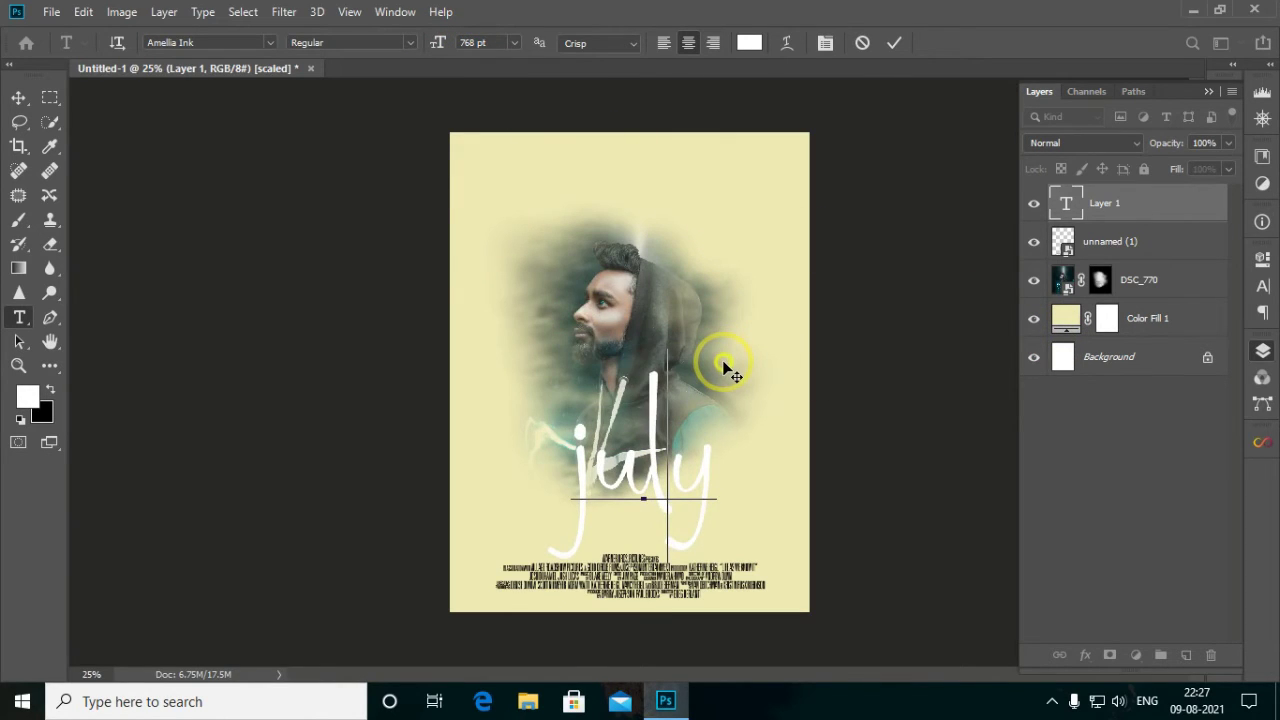
Retype the title text as 'July' and select the whole word.
{"action": "left_click_drag", "start_coordinate": [734, 437], "coordinate": [541, 445]}
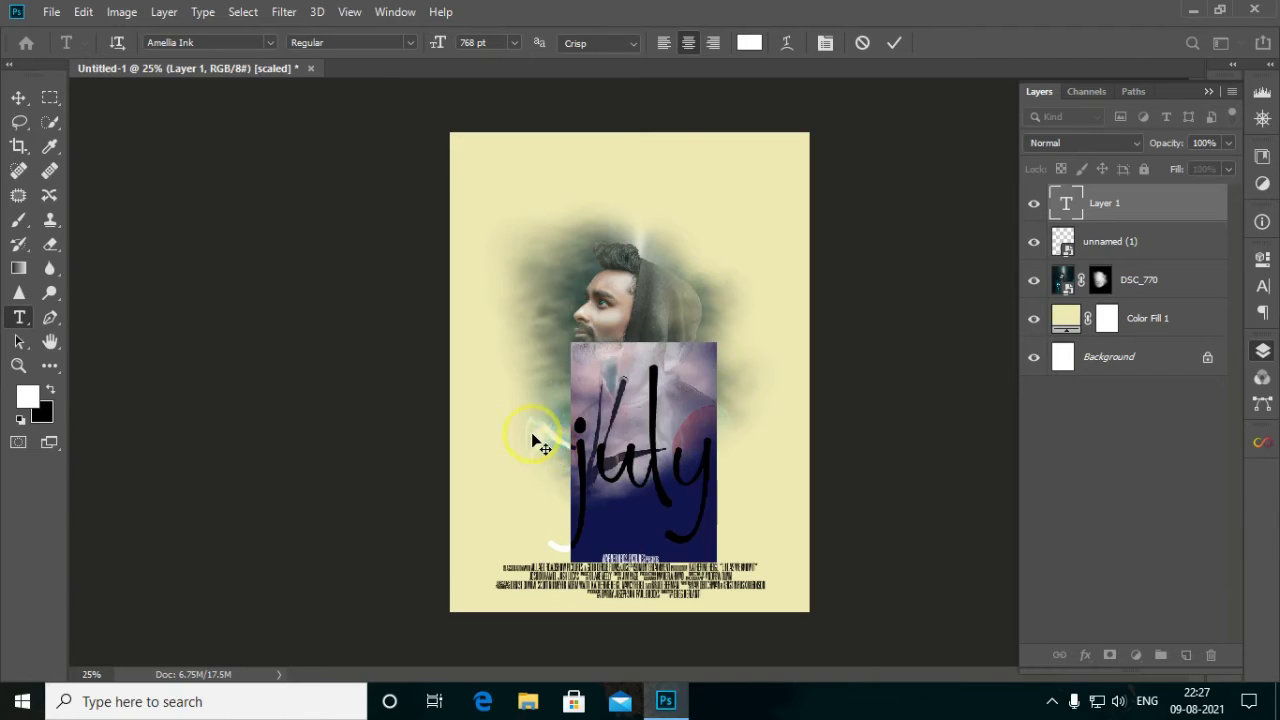
{"action": "key", "text": "BackSpace"}
{"action": "type", "text": "JU"}
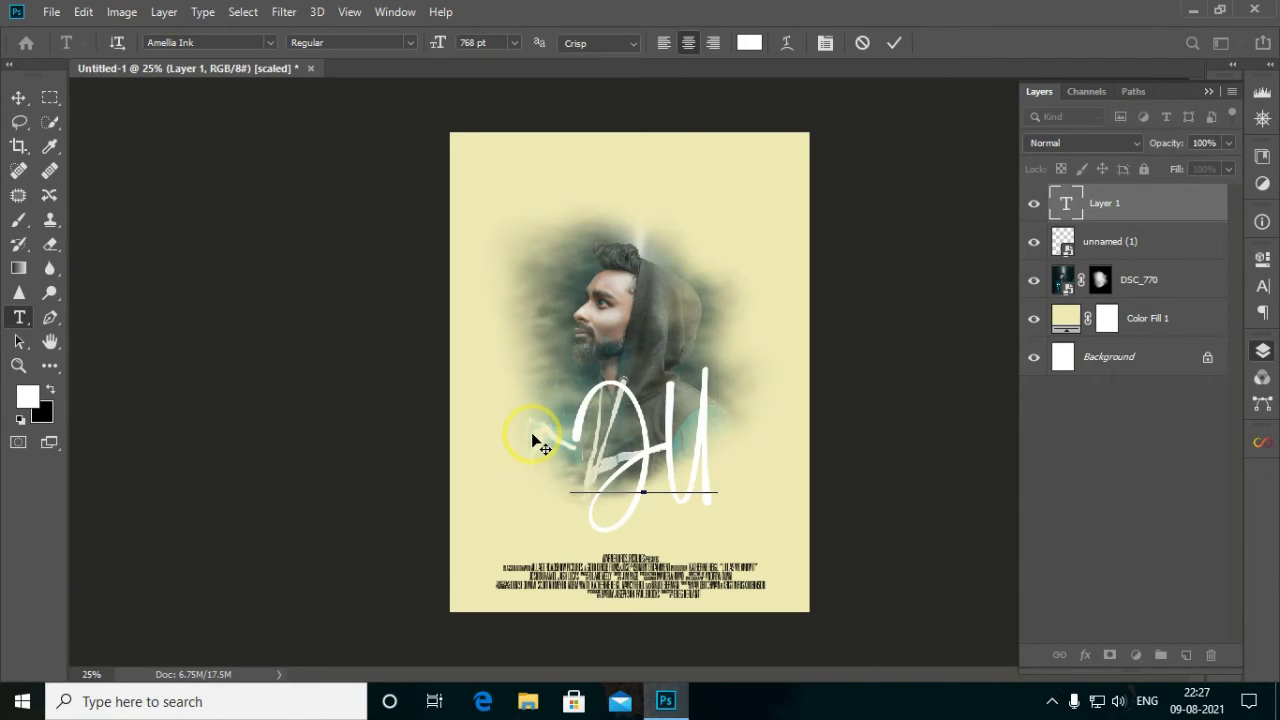
{"action": "key", "text": "BackSpace"}
{"action": "type", "text": "u"}
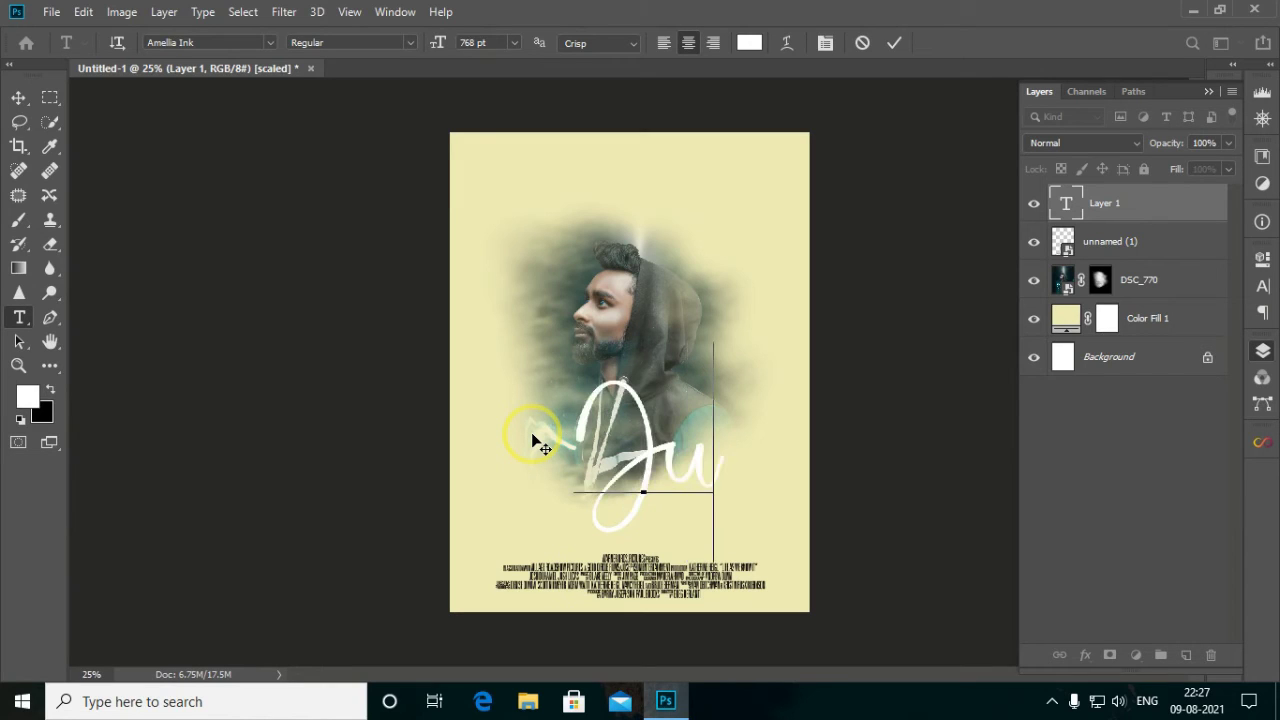
{"action": "type", "text": "l"}
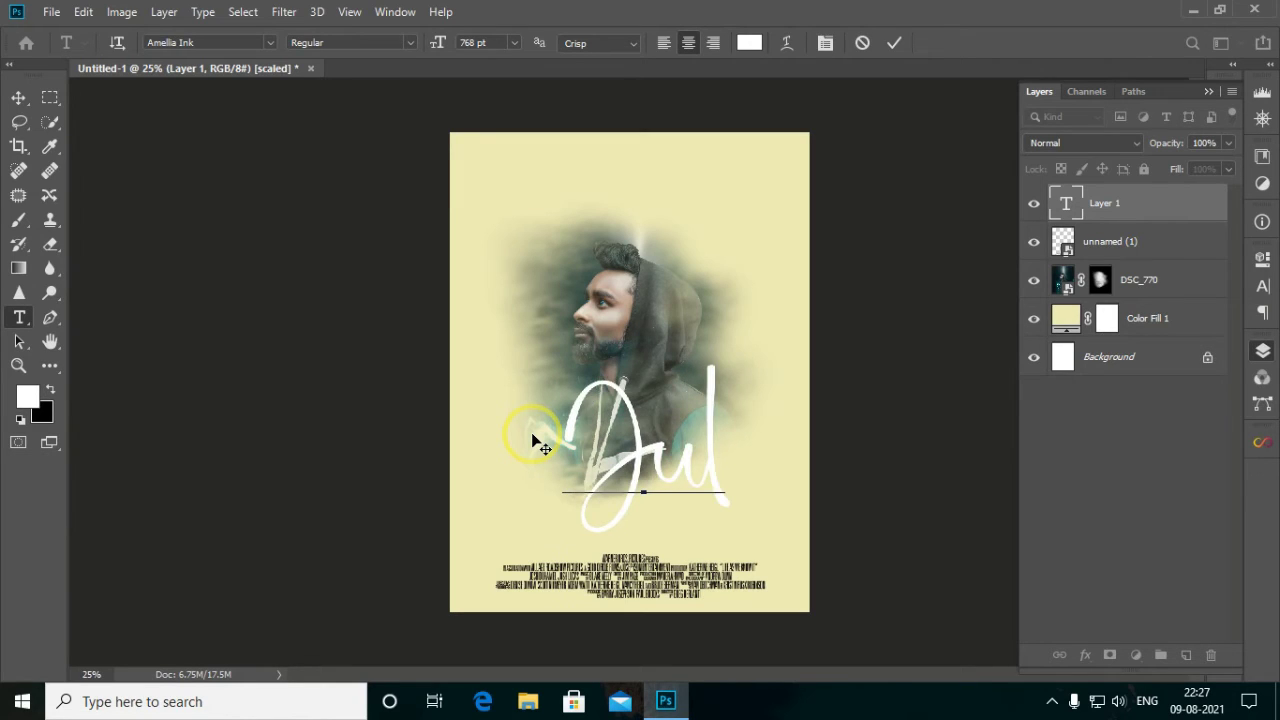
{"action": "type", "text": "y"}
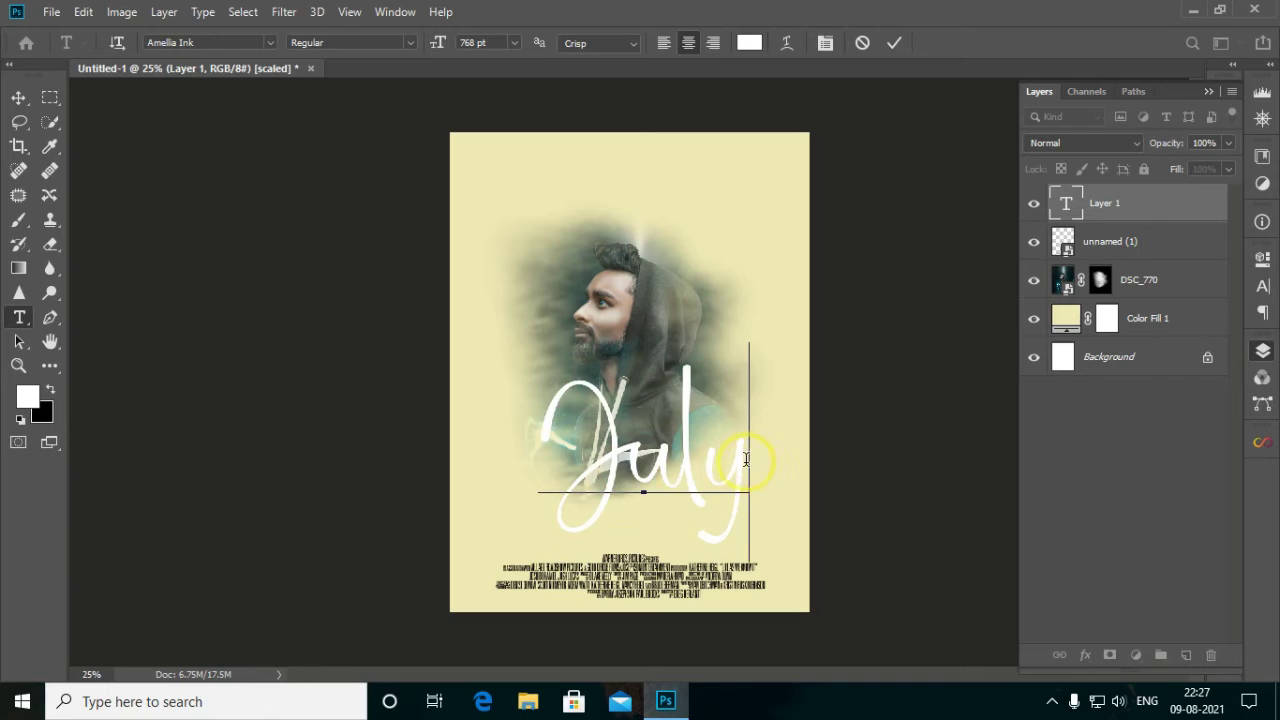
{"action": "left_click_drag", "start_coordinate": [760, 452], "coordinate": [471, 449]}
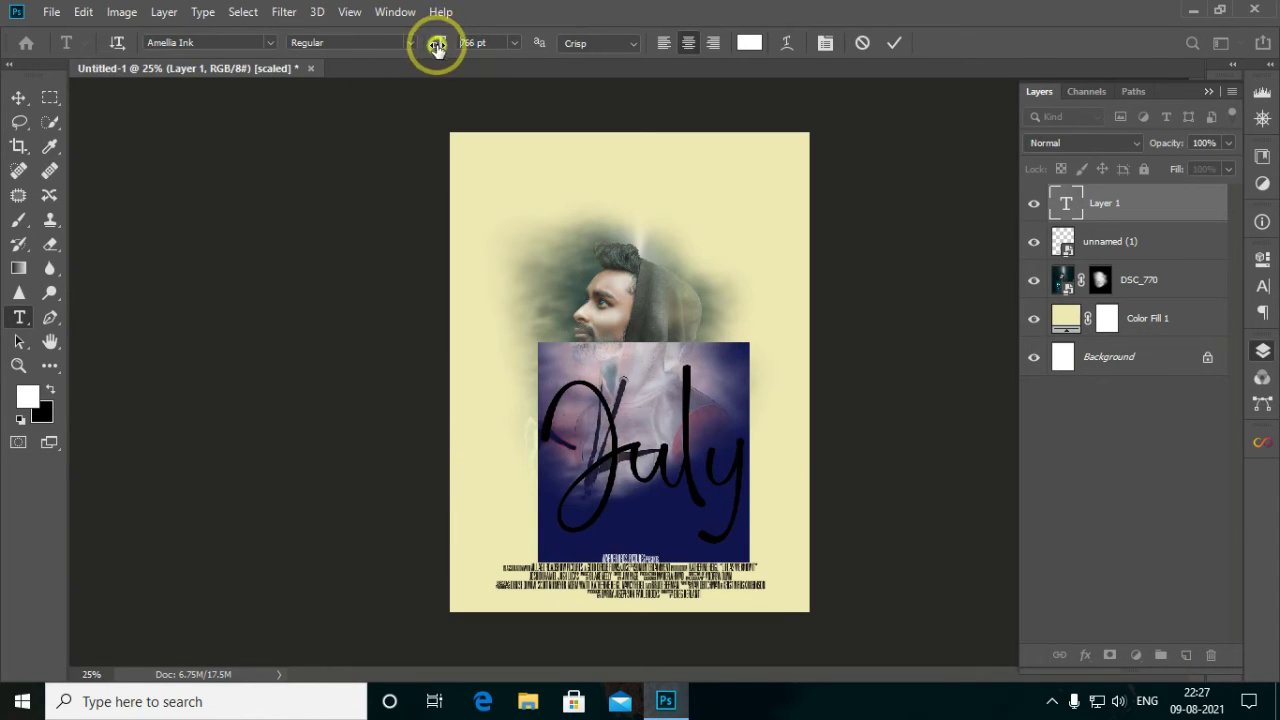
Shrink the July title's font size to 518 pt.
{"action": "left_click_drag", "start_coordinate": [436, 42], "coordinate": [206, 120]}
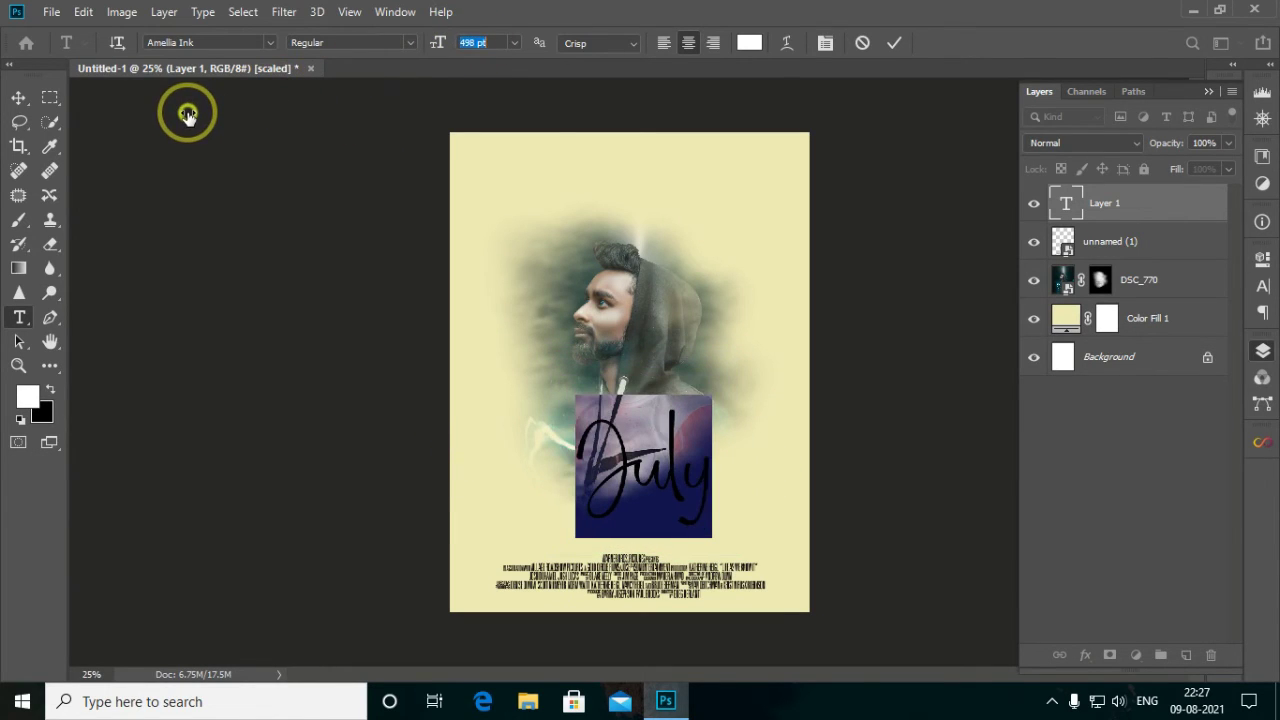
{"action": "left_click", "coordinate": [699, 483]}
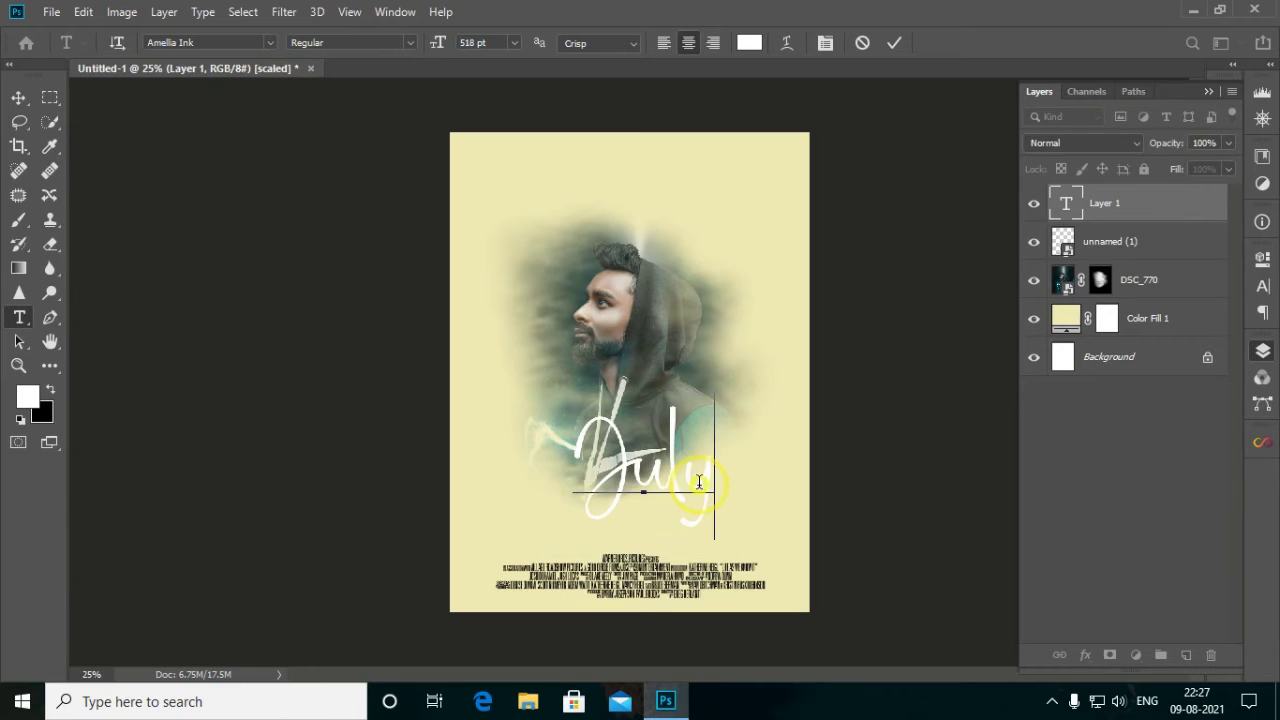
{"action": "key", "text": "ctrl+a"}
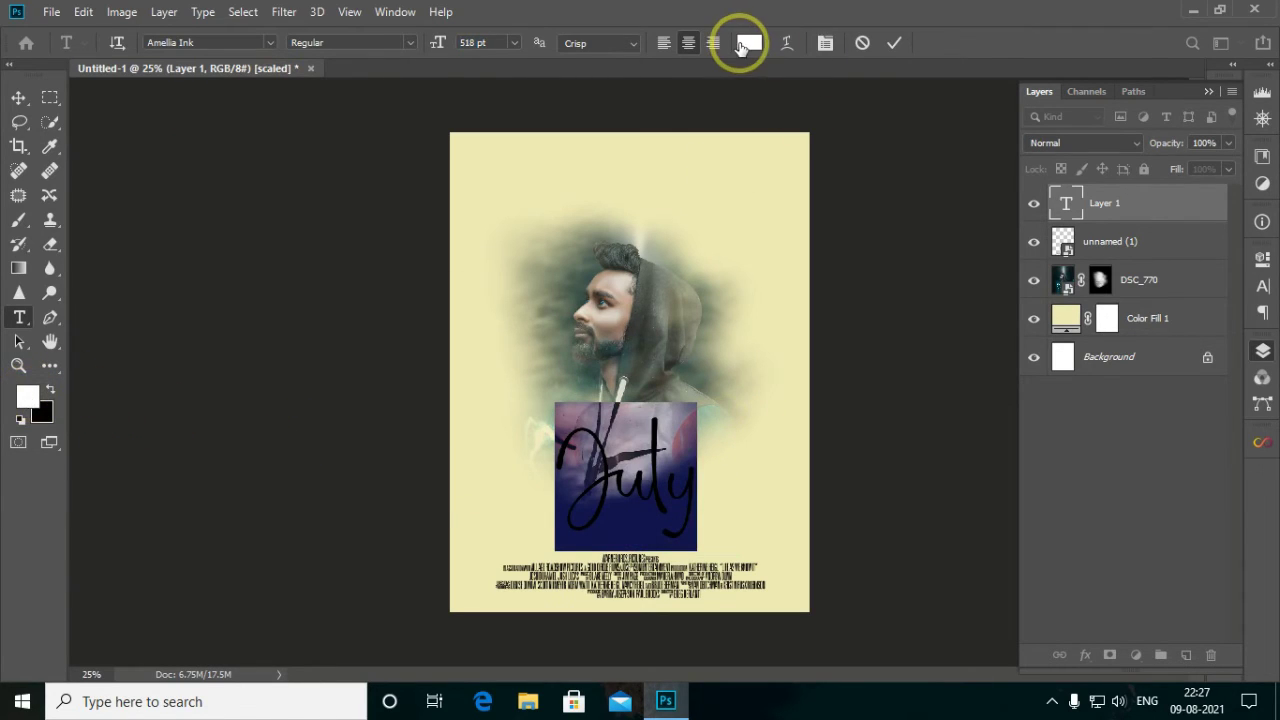
Colour the July text black (#000000) and commit the text layer.
{"action": "left_click", "coordinate": [745, 40]}
{"action": "left_click_drag", "start_coordinate": [943, 257], "coordinate": [922, 405]}
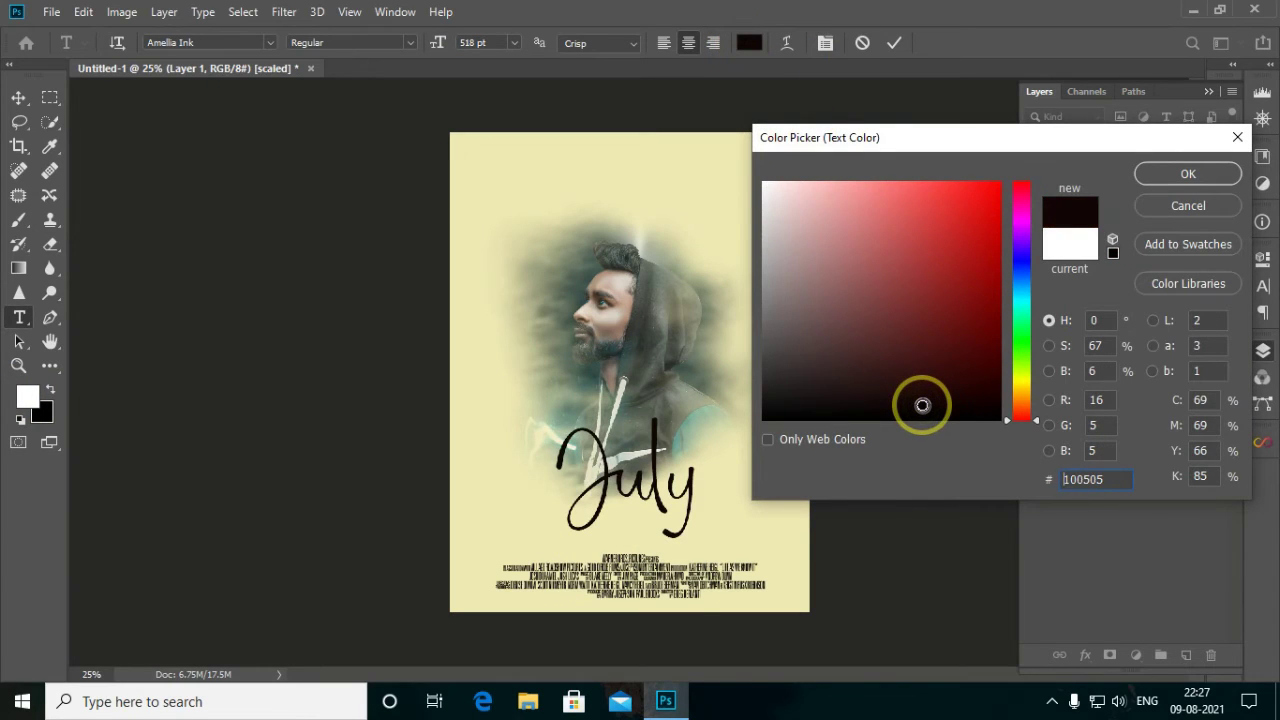
{"action": "mouse_move", "coordinate": [922, 405]}
{"action": "left_mouse_down"}
{"action": "mouse_move", "coordinate": [772, 336]}
{"action": "mouse_move", "coordinate": [766, 434]}
{"action": "left_mouse_up"}
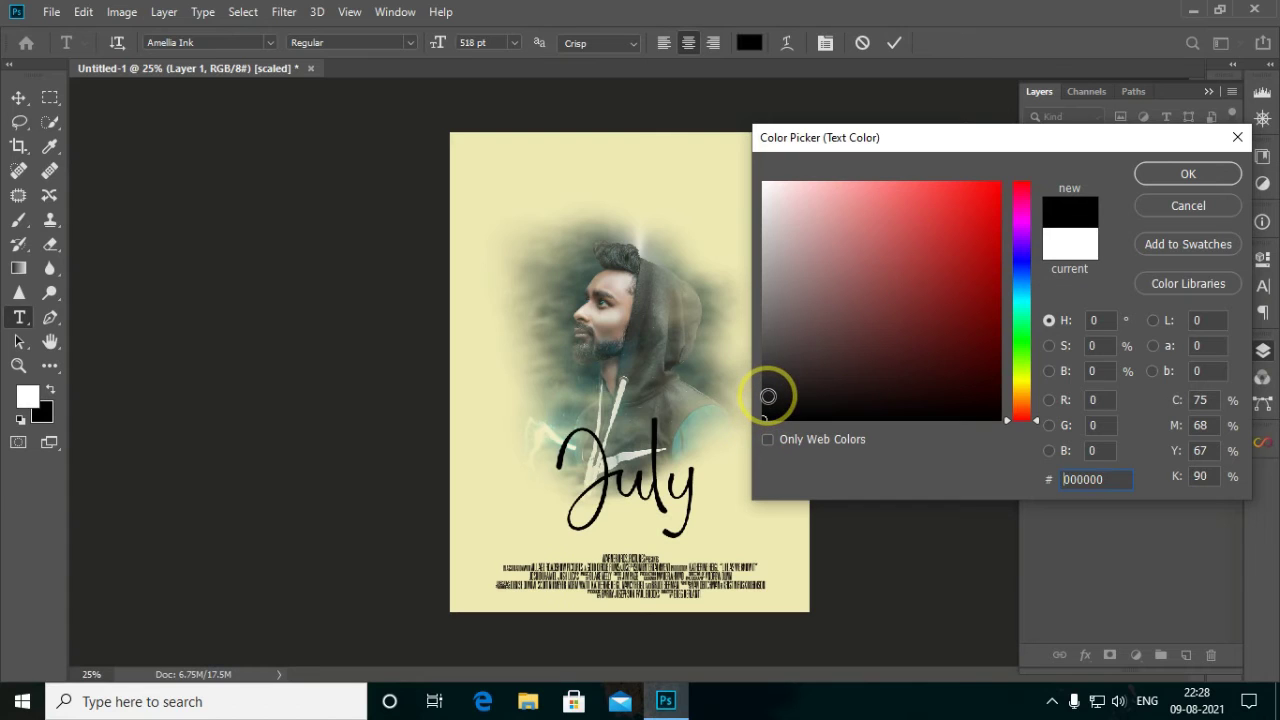
{"action": "left_click", "coordinate": [1205, 176]}
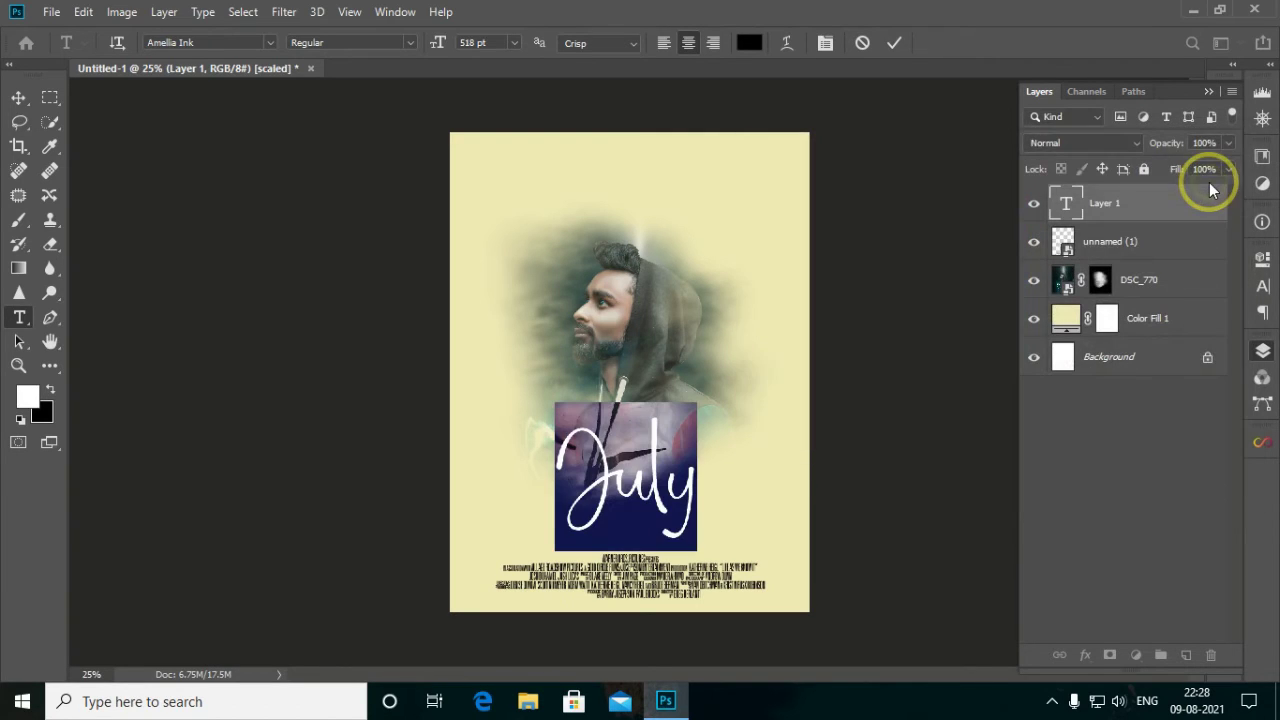
{"action": "left_click", "coordinate": [900, 46]}
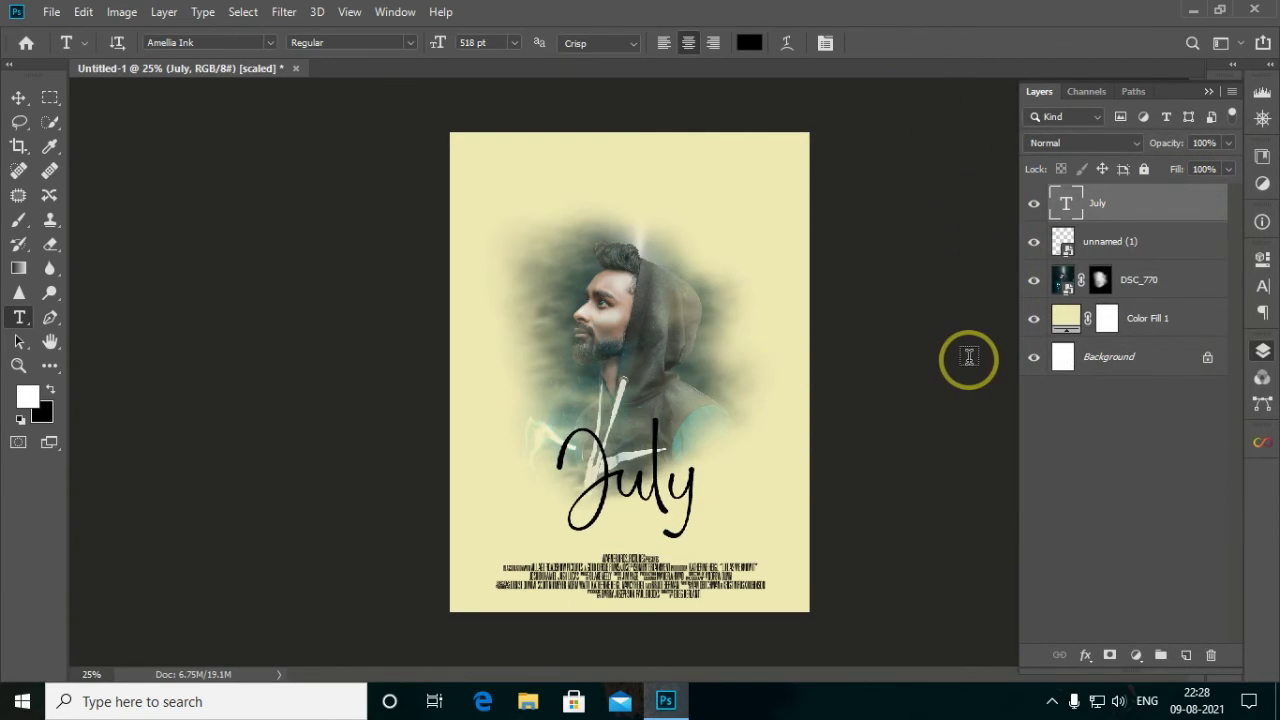
Nudge the July title slightly down with the Move tool.
{"action": "left_click", "coordinate": [18, 97]}
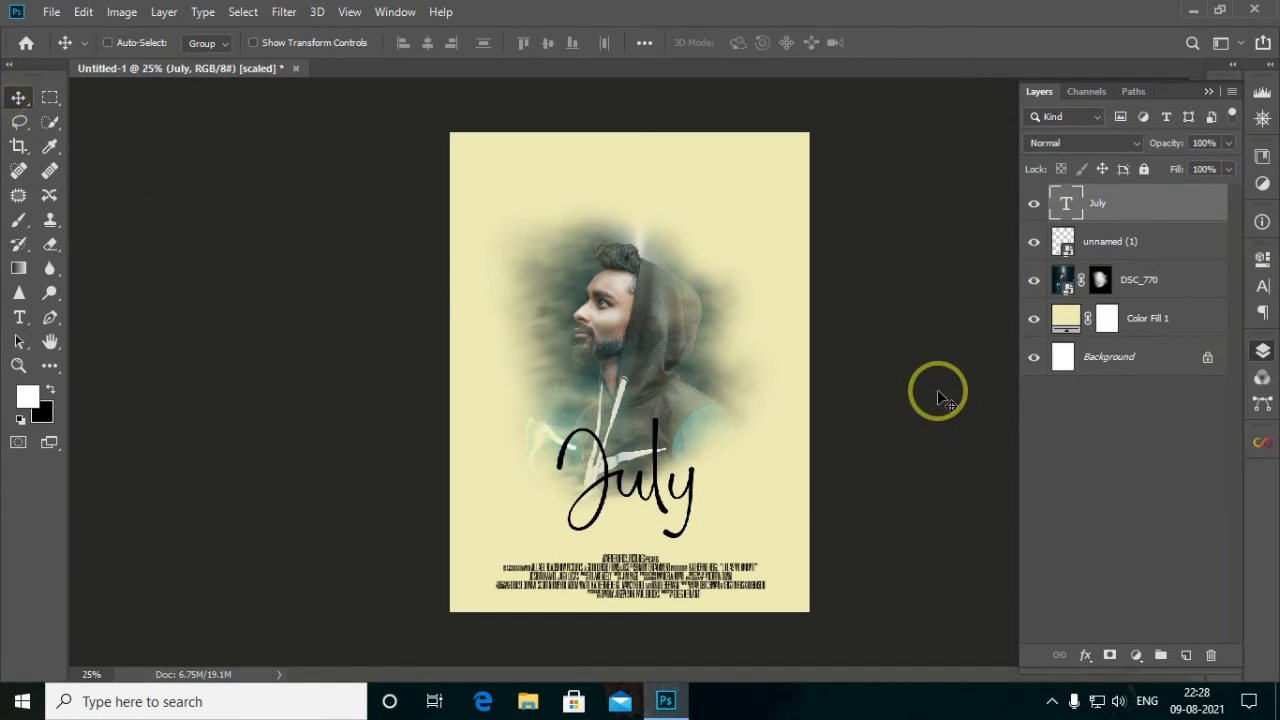
{"action": "key", "text": "Down"}
{"action": "key", "text": "Down"}
{"action": "key", "text": "Down"}
{"action": "key", "text": "Down"}
{"action": "key", "text": "Down"}
{"action": "key", "text": "Down"}
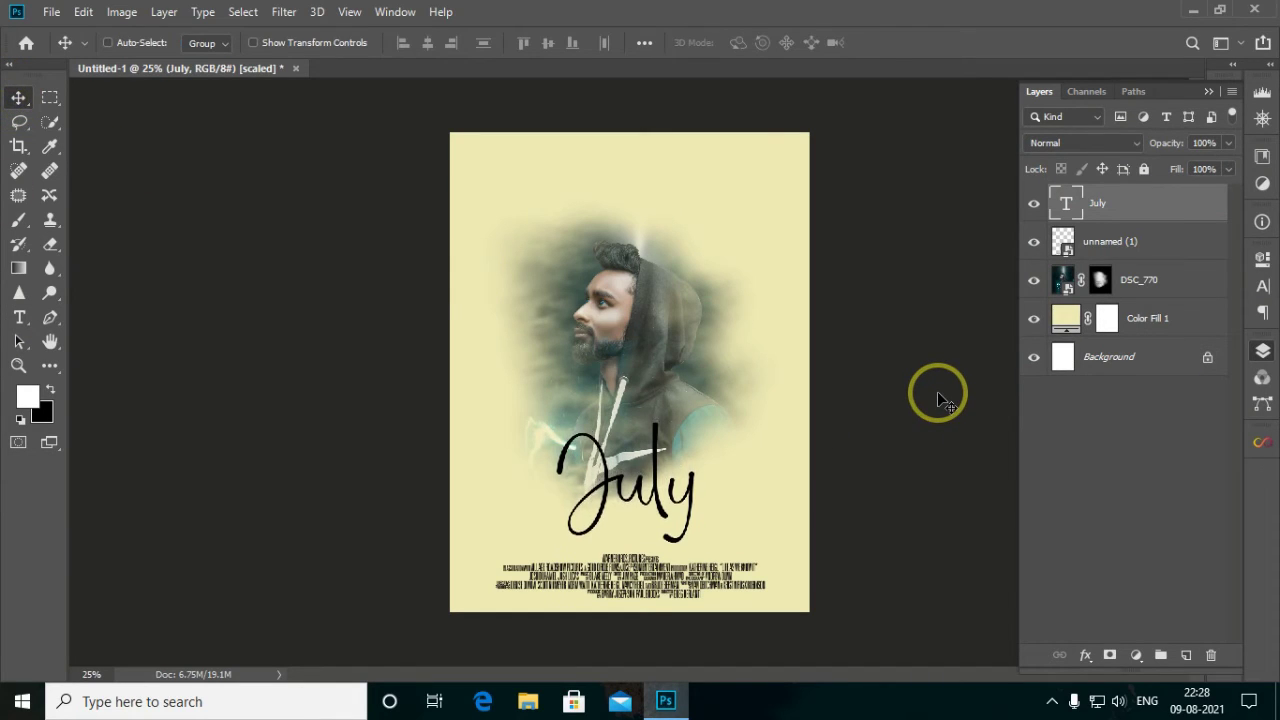
{"action": "key", "text": "Down"}
{"action": "key", "text": "Down"}
{"action": "key", "text": "Down"}
{"action": "key", "text": "Down"}
{"action": "key", "text": "Down"}
{"action": "key", "text": "Down"}
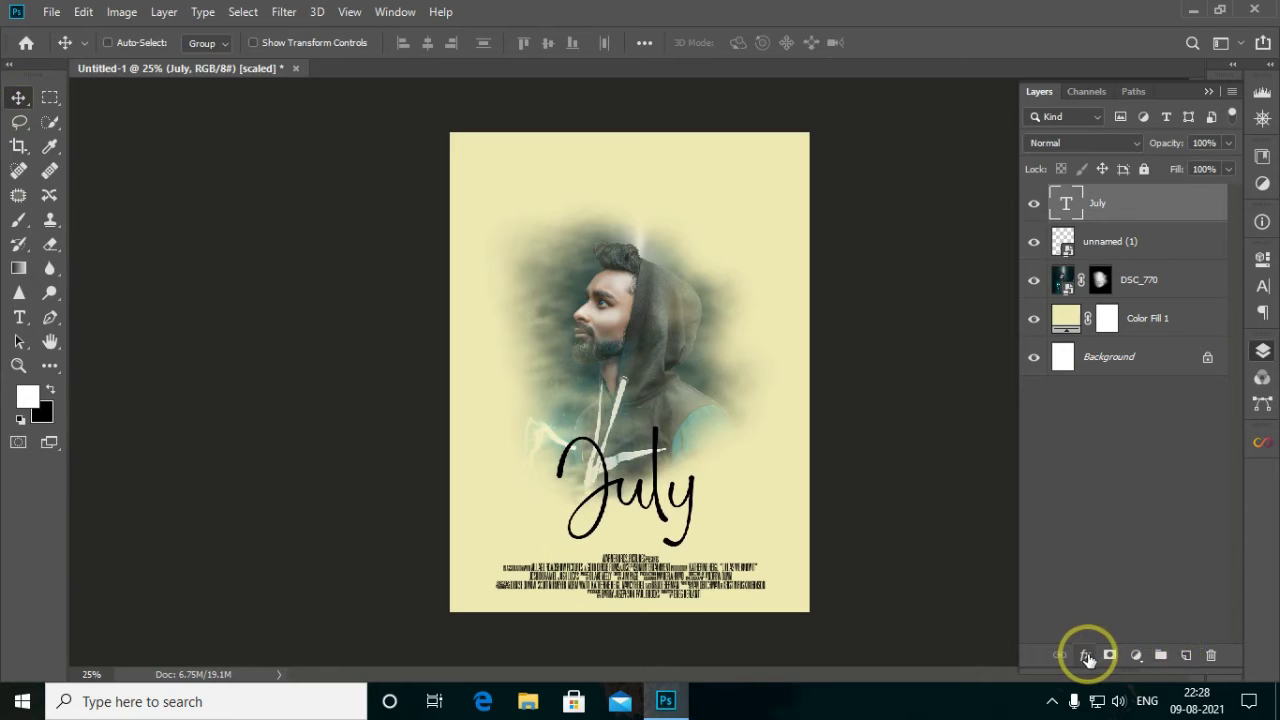
Add a drop shadow to July with 15 px distance and reduced spread.
{"action": "left_click", "coordinate": [1085, 655]}
{"action": "left_click", "coordinate": [1135, 644]}
{"action": "left_click_drag", "start_coordinate": [708, 88], "coordinate": [963, 120]}
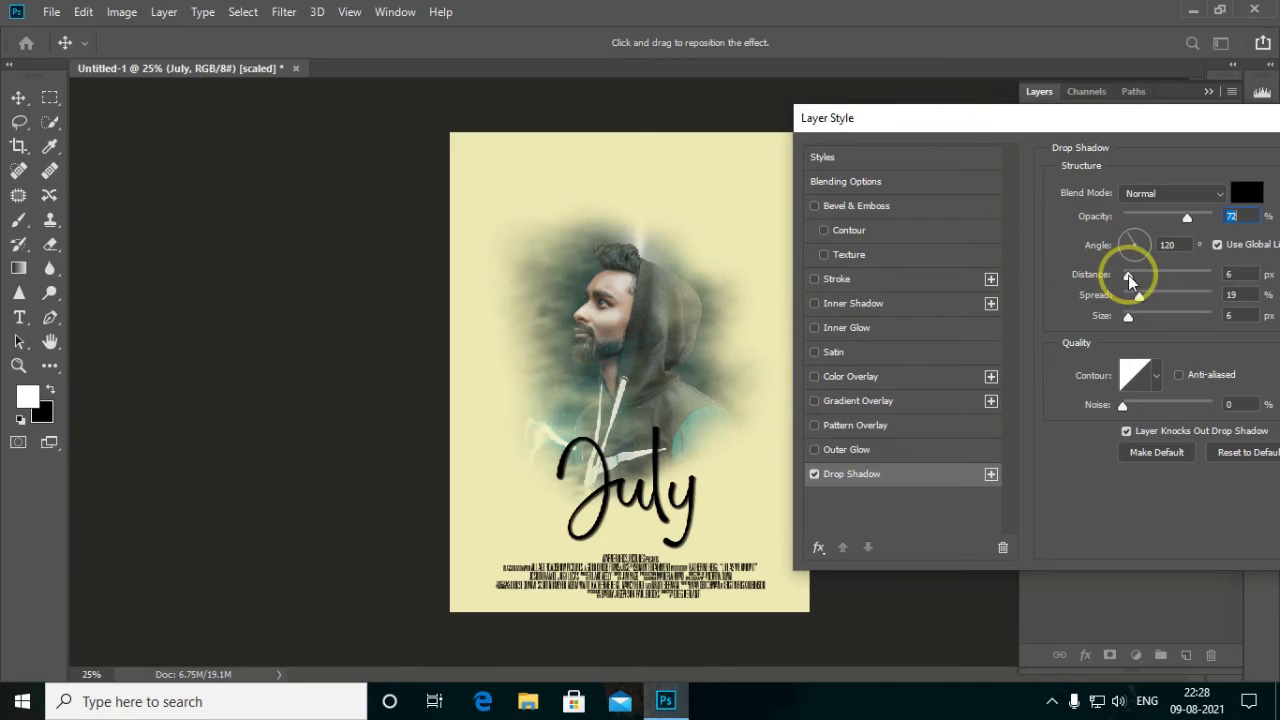
{"action": "left_click_drag", "start_coordinate": [1128, 275], "coordinate": [1141, 298]}
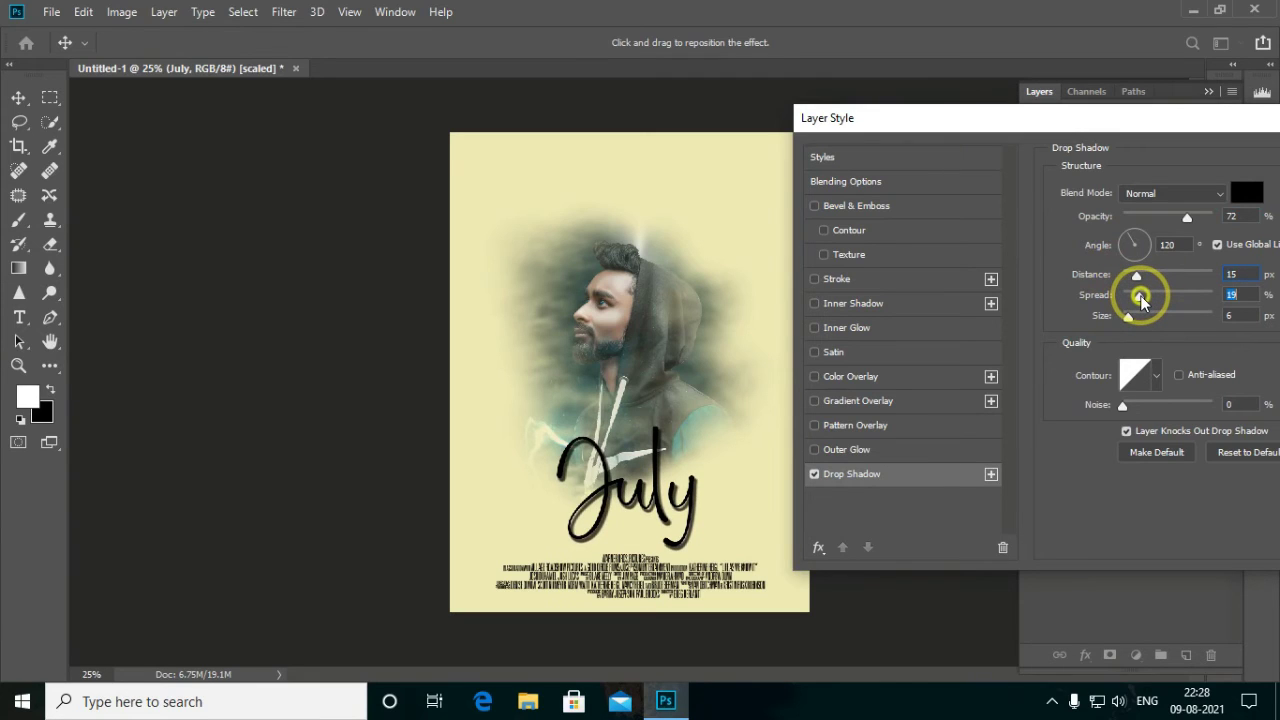
{"action": "left_click_drag", "start_coordinate": [1141, 299], "coordinate": [1130, 300]}
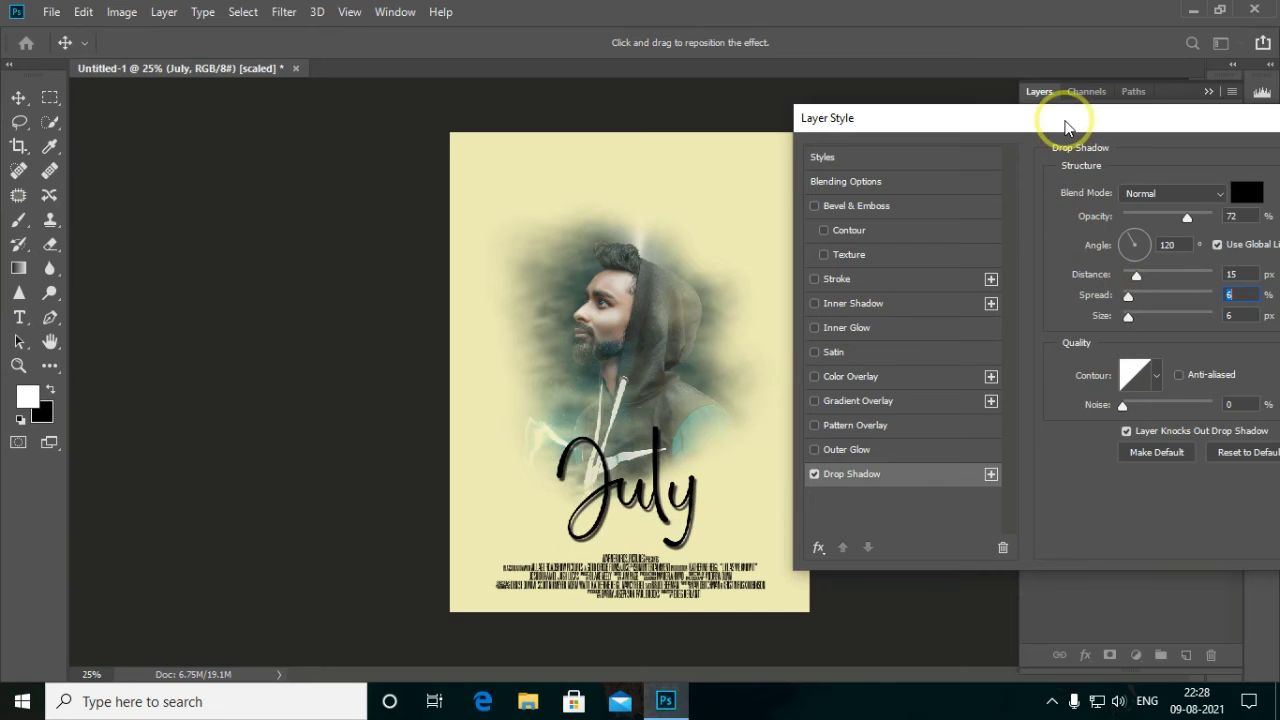
{"action": "left_click_drag", "start_coordinate": [1062, 124], "coordinate": [700, 133]}
{"action": "left_click", "coordinate": [1086, 165]}
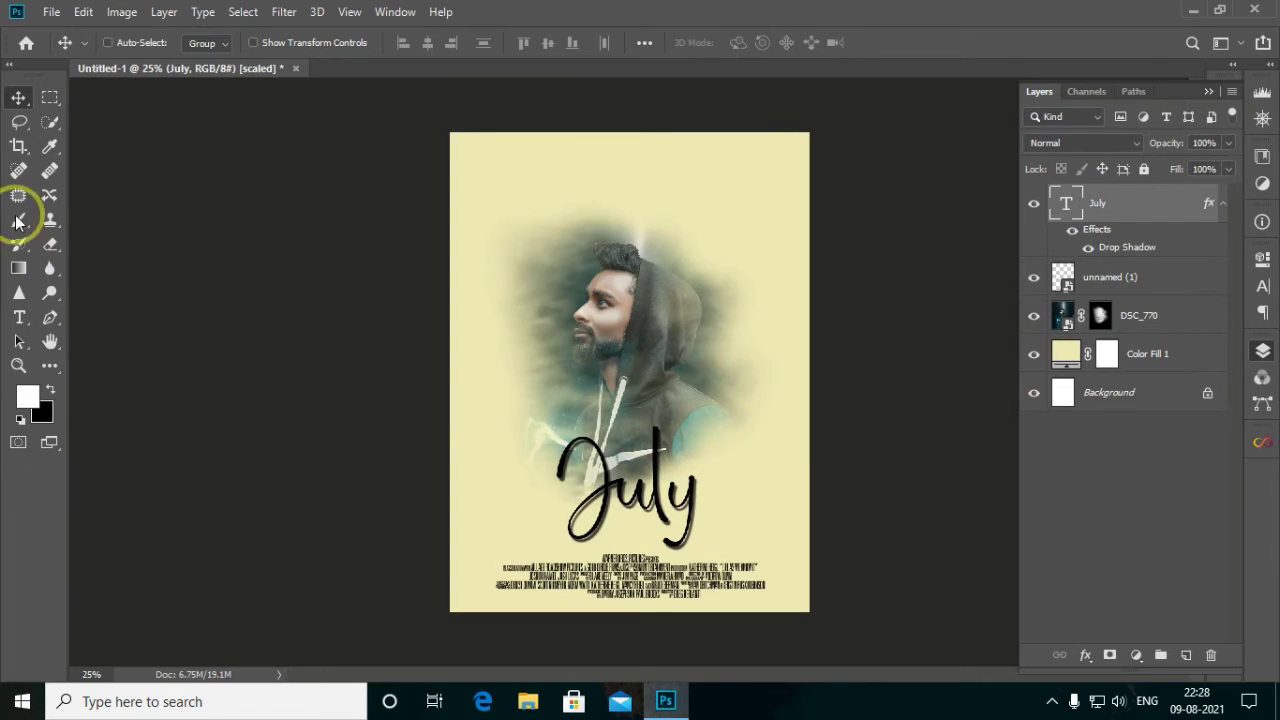
Crop both side edges of the poster inward to about 1038 px wide.
{"action": "left_click", "coordinate": [18, 145]}
{"action": "left_click", "coordinate": [655, 235]}
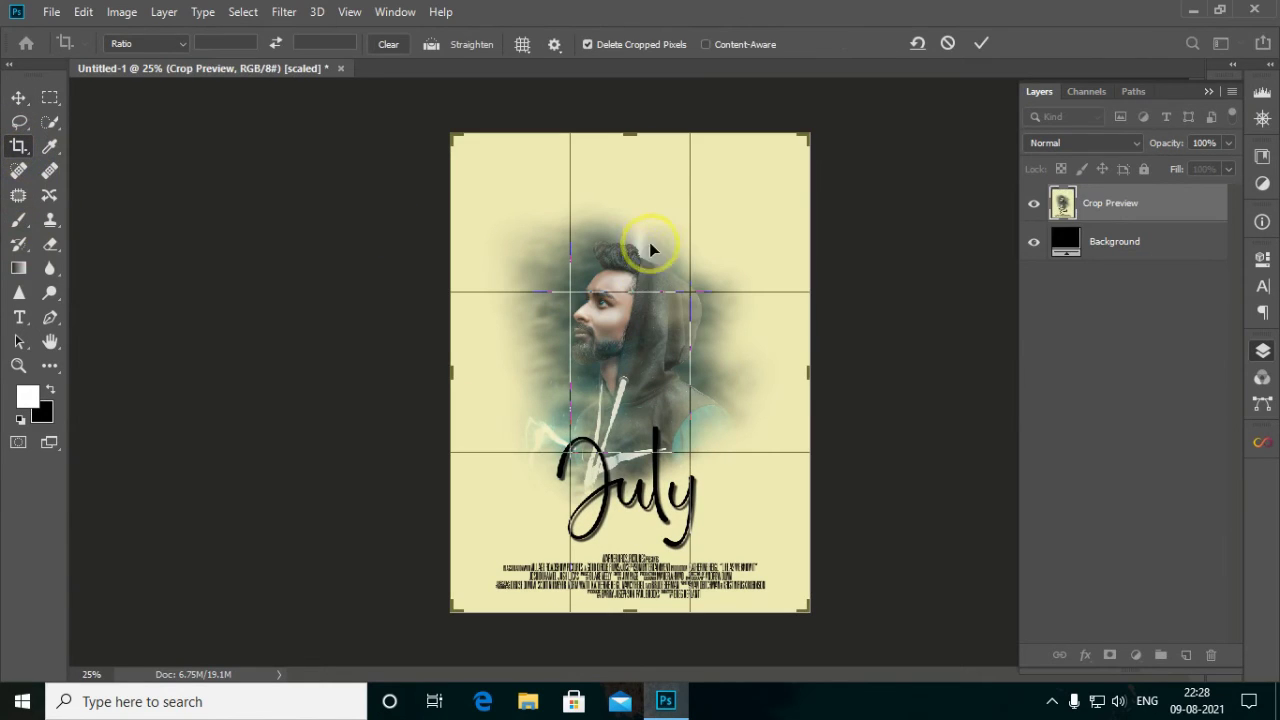
{"action": "left_click_drag", "start_coordinate": [457, 366], "coordinate": [461, 368]}
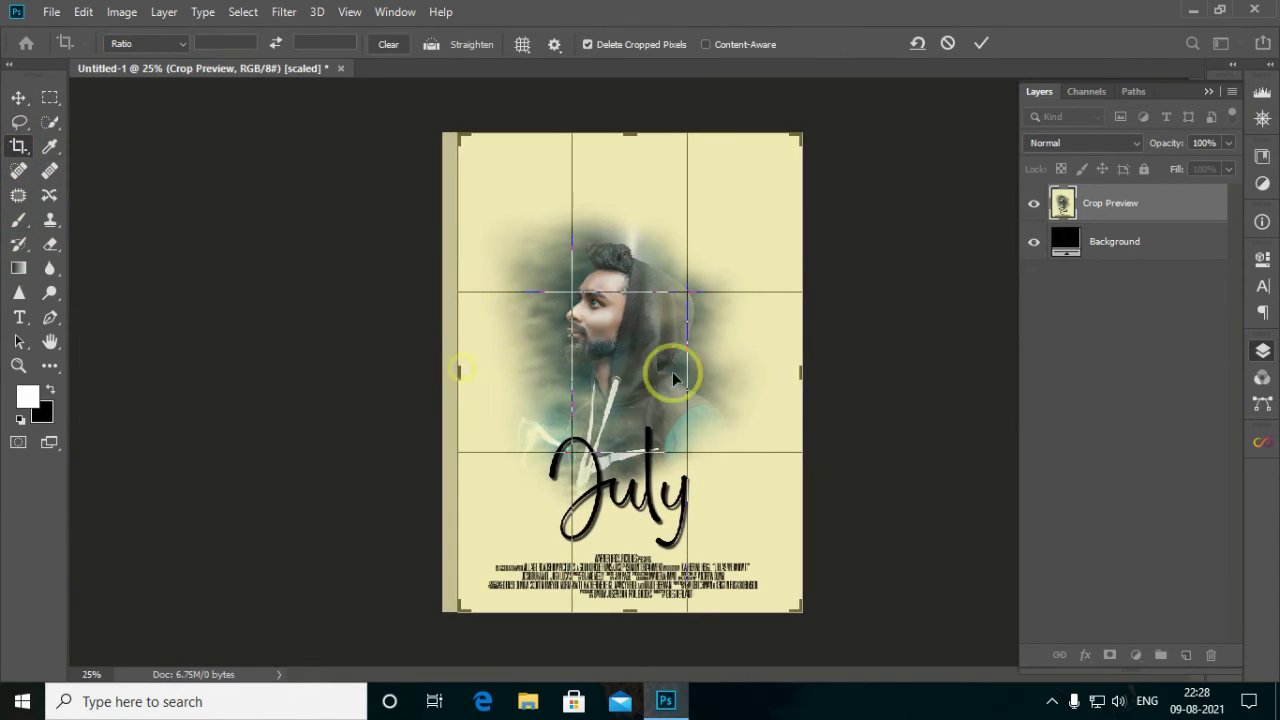
{"action": "left_click_drag", "start_coordinate": [806, 371], "coordinate": [791, 367]}
{"action": "left_click", "coordinate": [978, 40]}
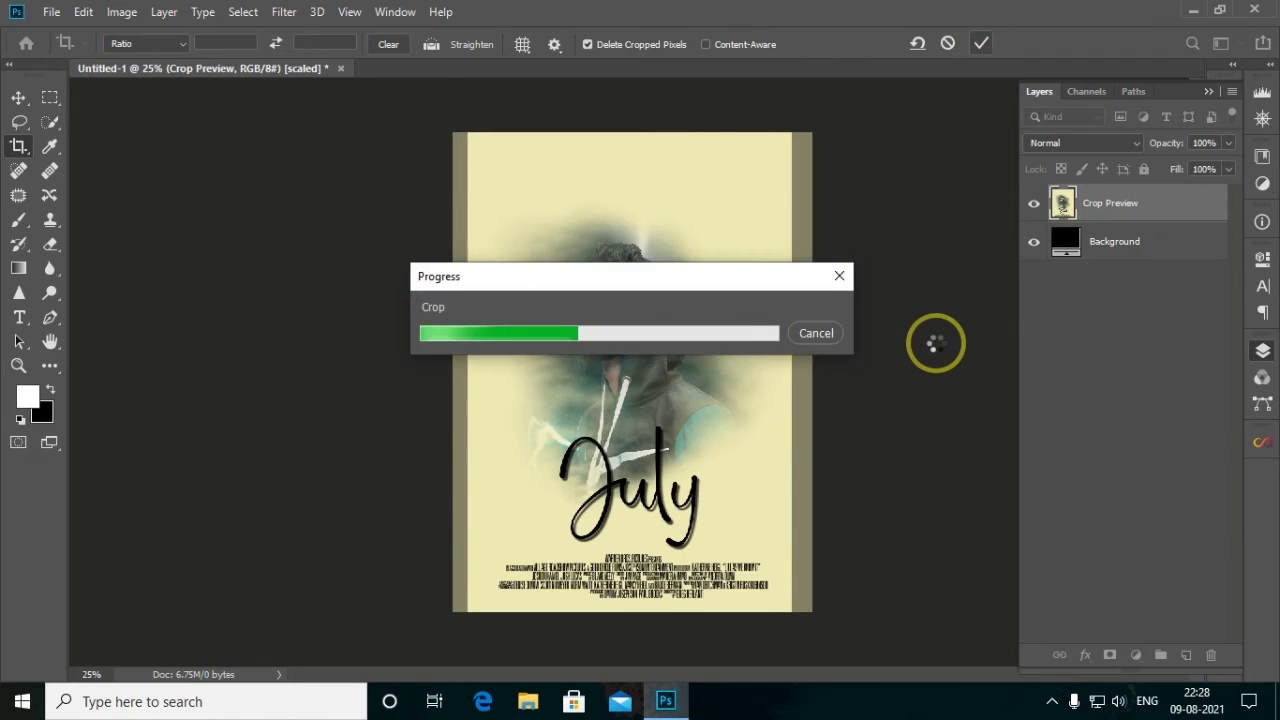
{"action": "left_click", "coordinate": [18, 97]}
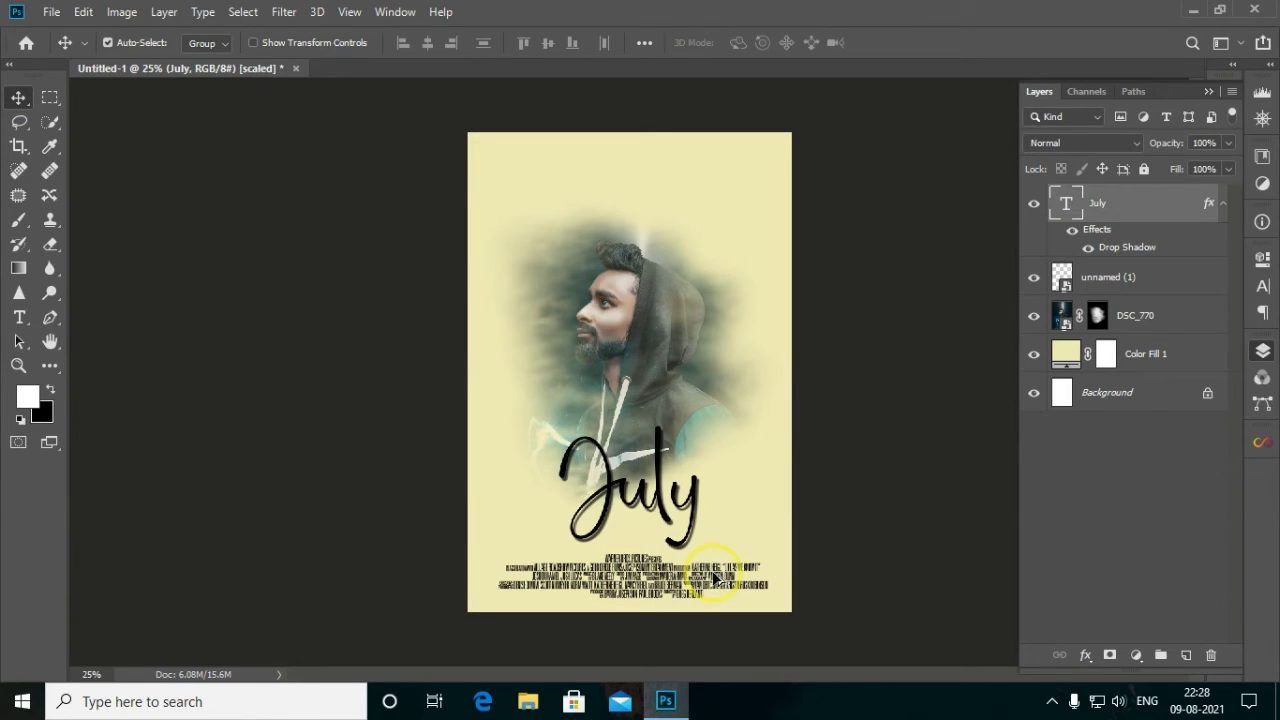
Stamp visible layers, duplicate it, and add Curves 1 with RGB shadow and highlight points.
{"action": "key", "text": "ctrl+shift+alt+e"}
{"action": "key", "text": "ctrl+j"}
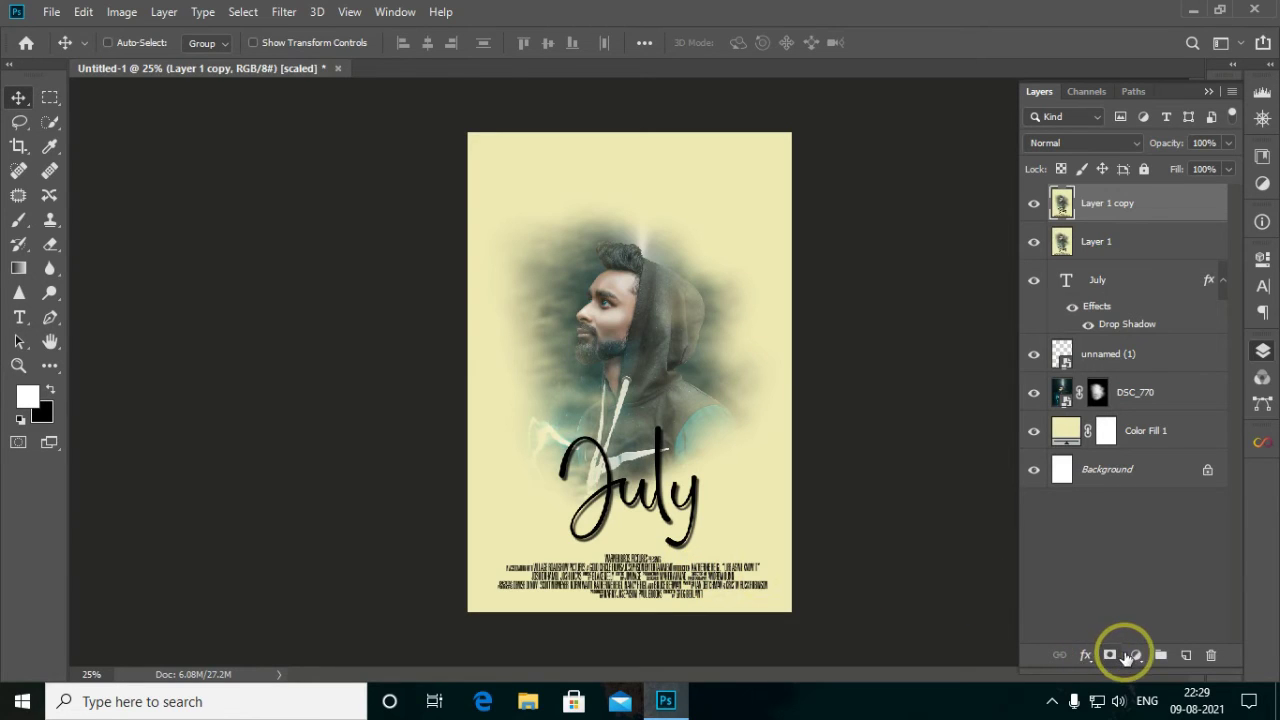
{"action": "left_click", "coordinate": [1135, 655]}
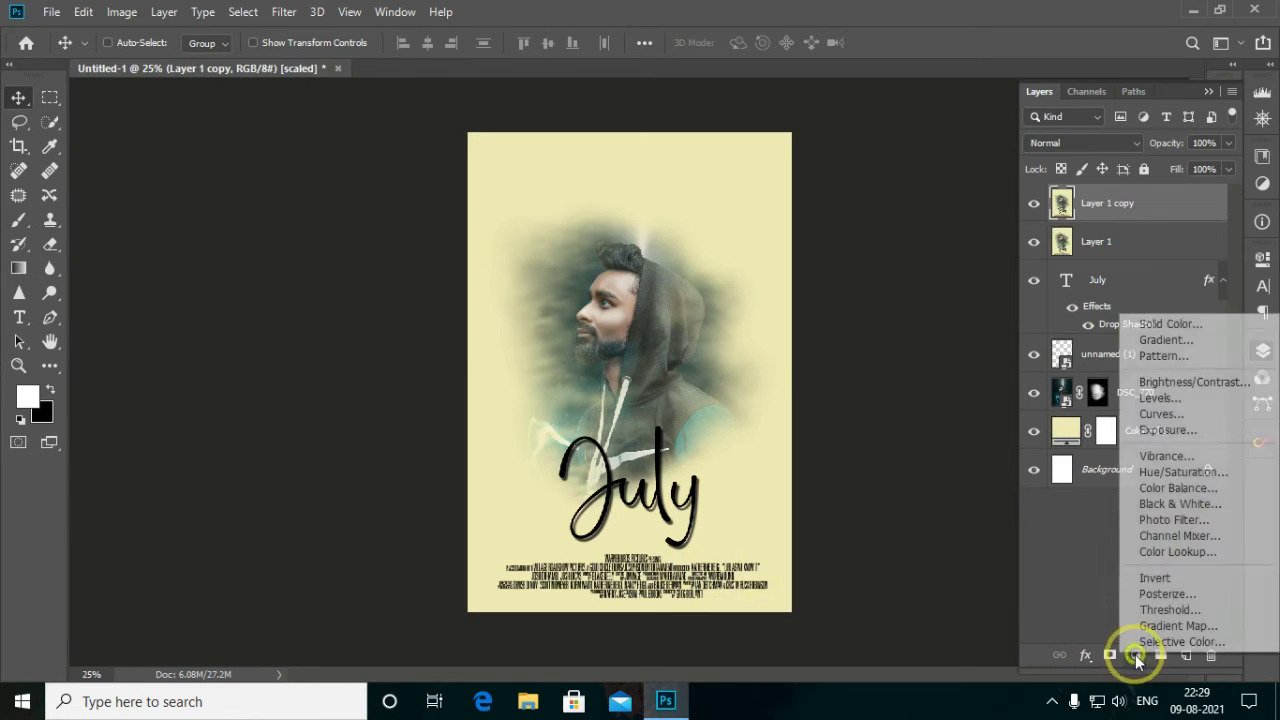
{"action": "left_click", "coordinate": [1167, 412]}
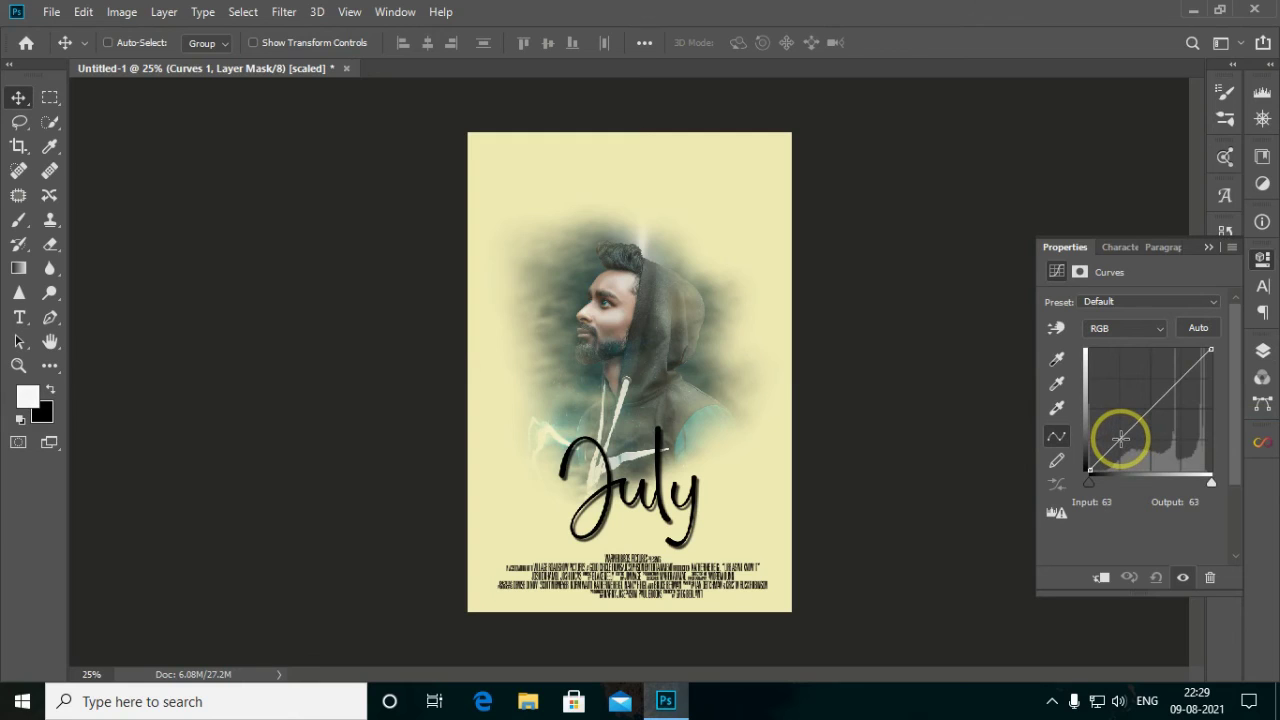
{"action": "left_click_drag", "start_coordinate": [1121, 438], "coordinate": [1122, 442]}
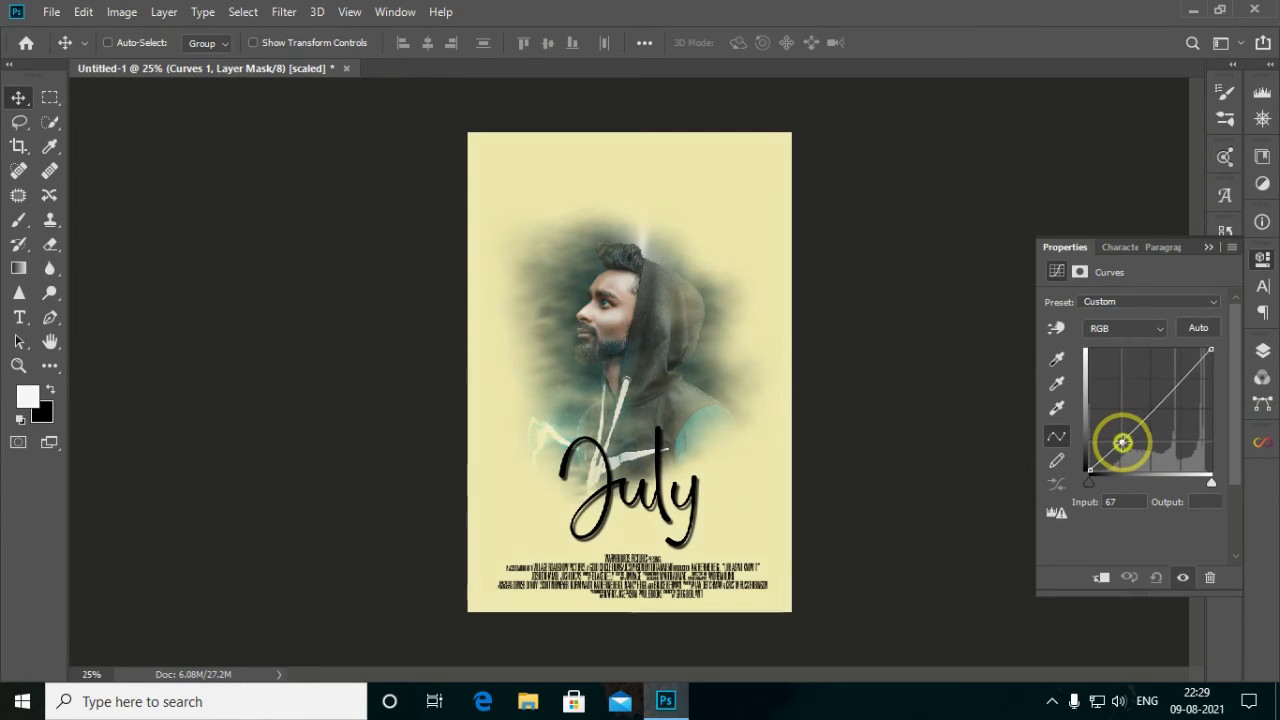
{"action": "left_click", "coordinate": [1186, 377]}
Add shadow and highlight points on the Red and Green curves, lowering green shadows.
{"action": "left_click", "coordinate": [1122, 328]}
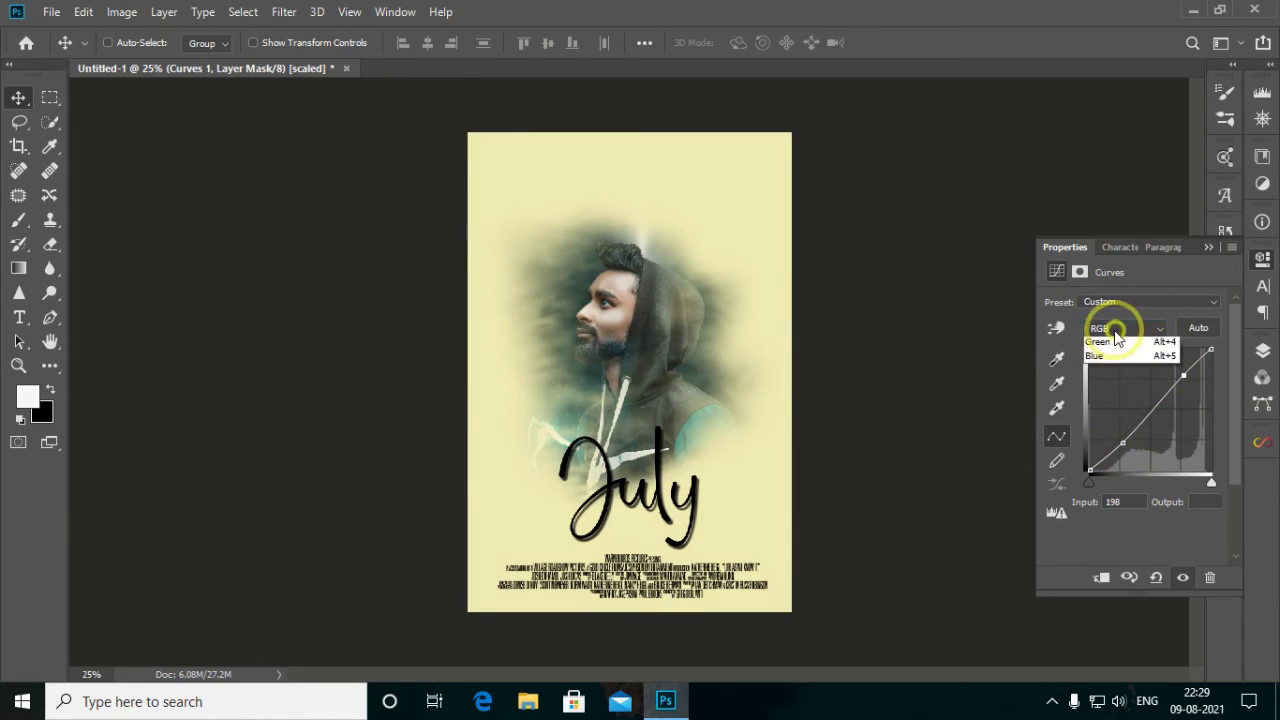
{"action": "left_click", "coordinate": [1117, 366]}
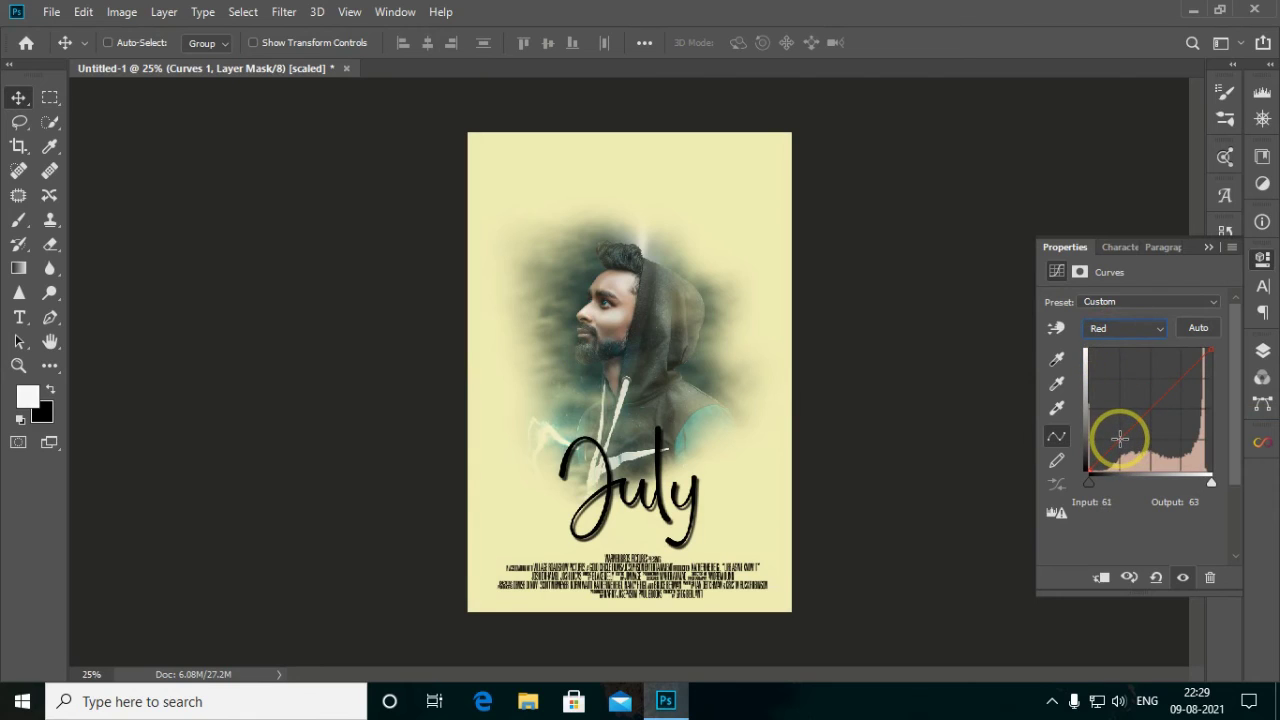
{"action": "left_click", "coordinate": [1124, 440]}
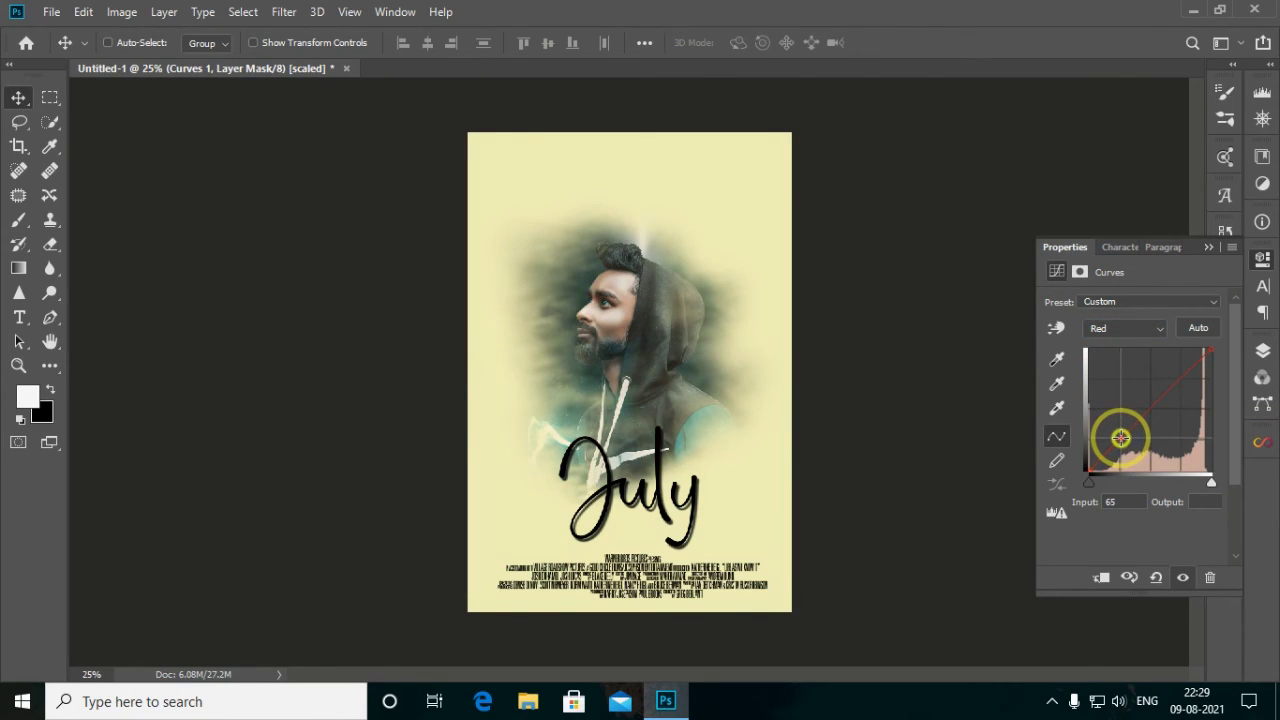
{"action": "left_click", "coordinate": [1179, 377]}
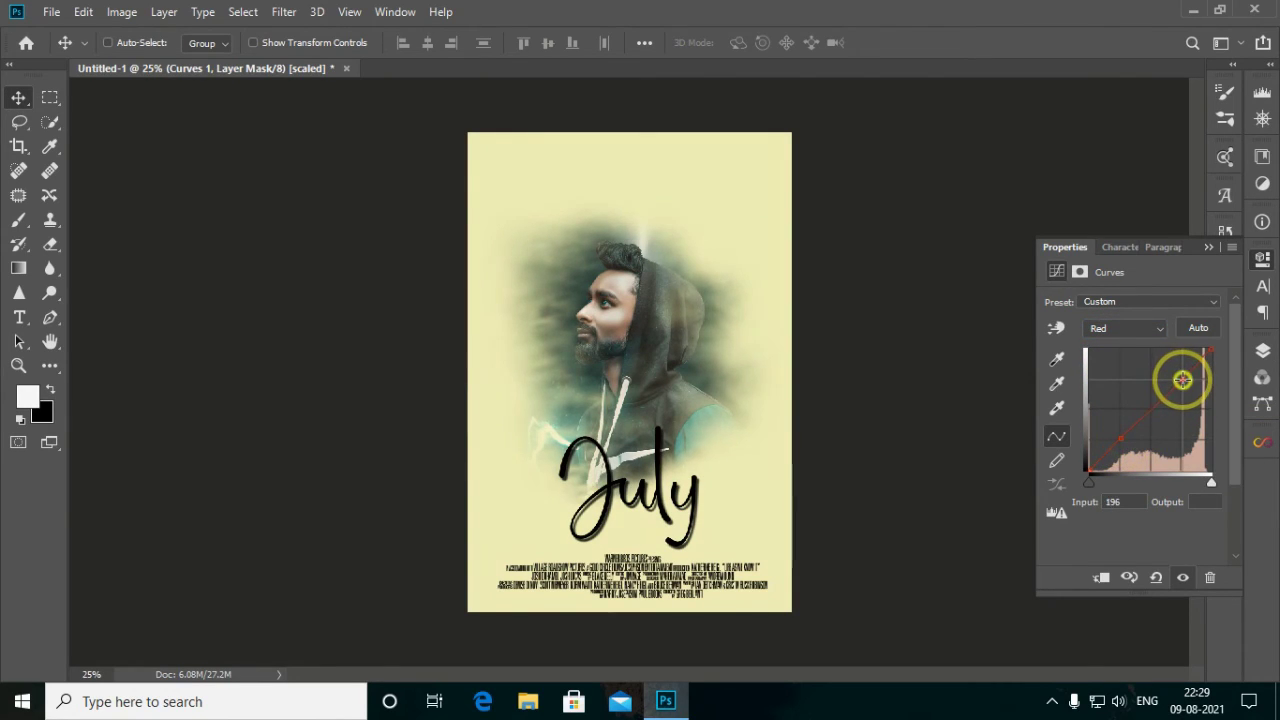
{"action": "left_click", "coordinate": [1142, 330]}
{"action": "left_click", "coordinate": [1100, 372]}
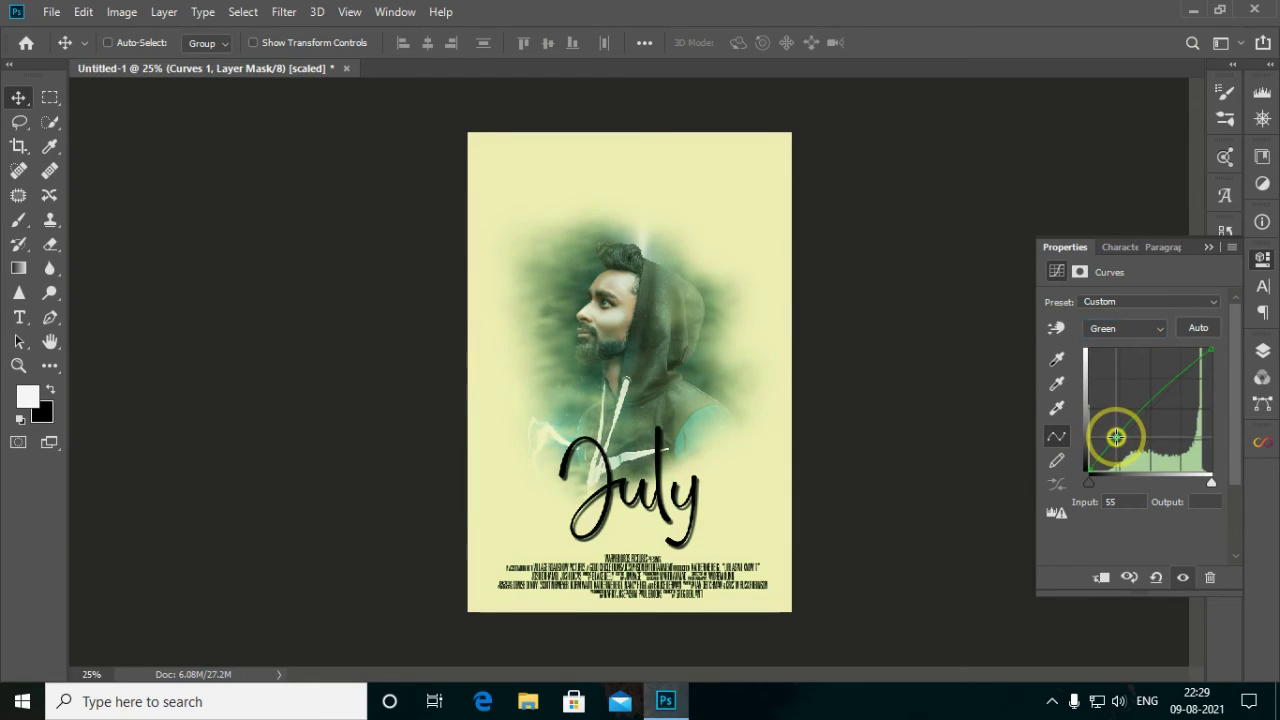
{"action": "left_click_drag", "start_coordinate": [1119, 437], "coordinate": [1143, 436]}
{"action": "left_click", "coordinate": [1181, 376]}
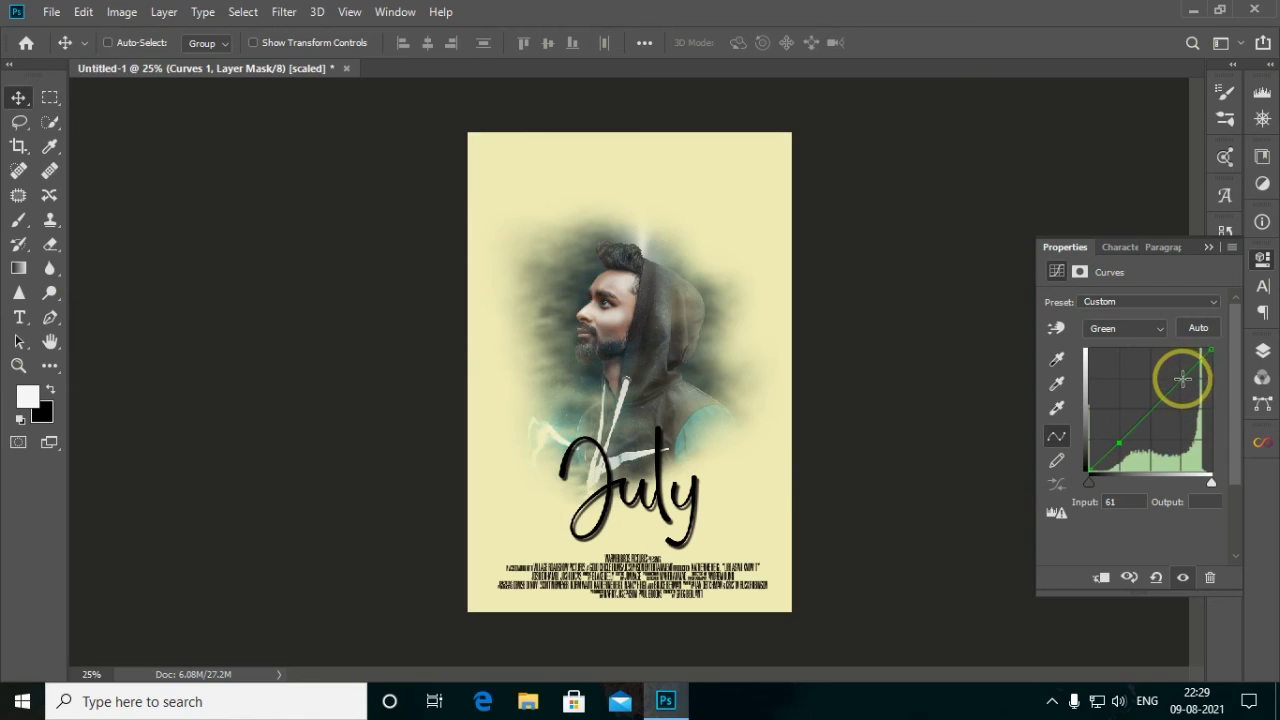
Raise the Blue curve's shadow point and lower its top end.
{"action": "left_click", "coordinate": [1120, 328]}
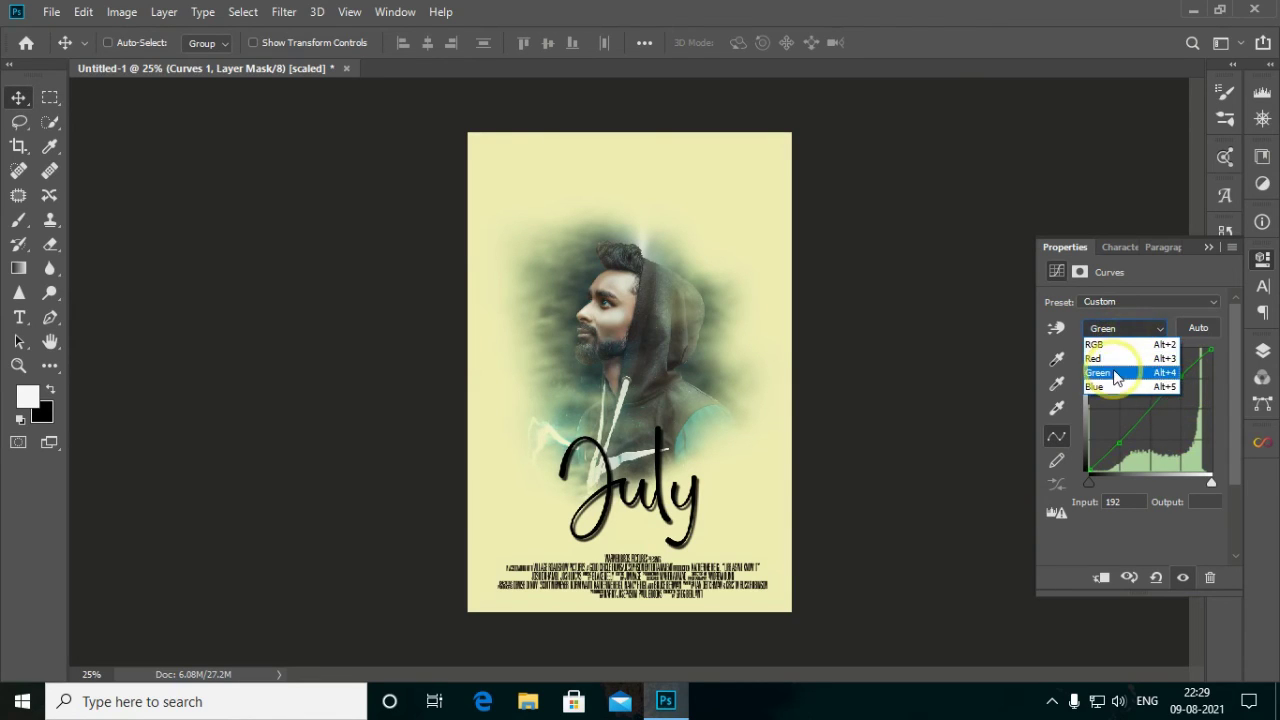
{"action": "left_click", "coordinate": [1110, 355]}
{"action": "mouse_move", "coordinate": [1118, 455]}
{"action": "left_mouse_down"}
{"action": "mouse_move", "coordinate": [1121, 440]}
{"action": "mouse_move", "coordinate": [1088, 457]}
{"action": "left_mouse_up"}
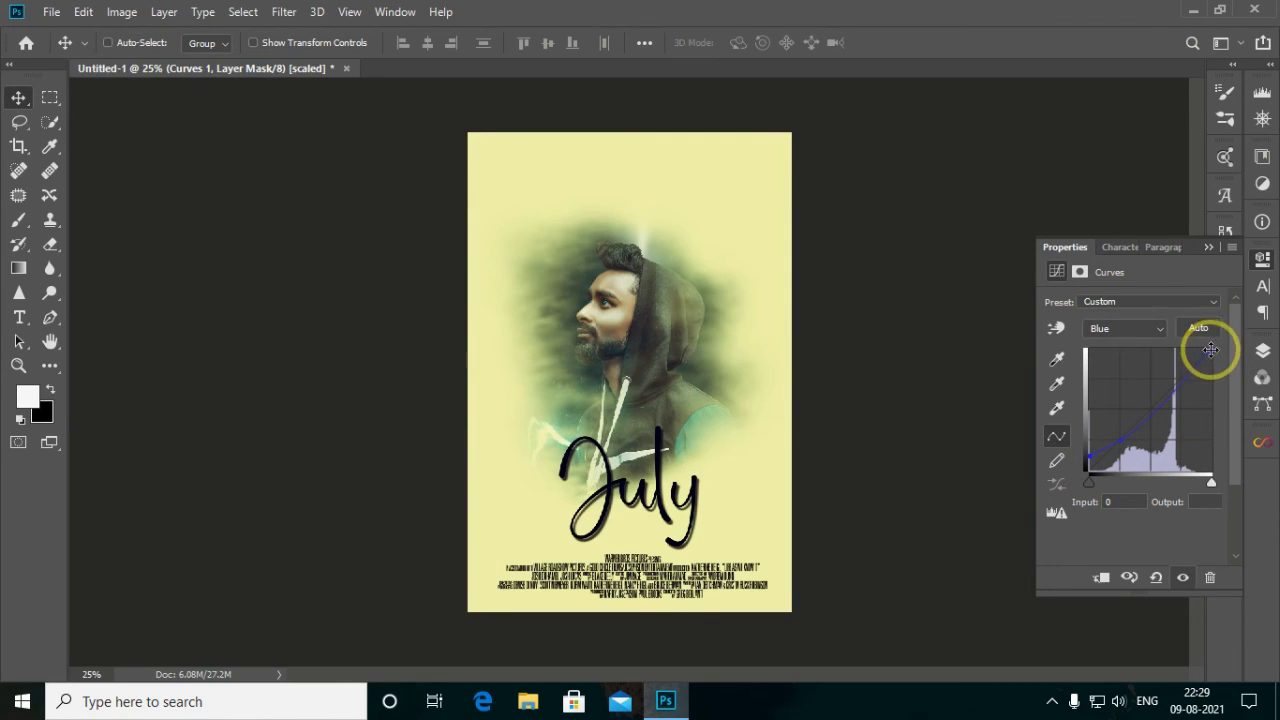
{"action": "left_click_drag", "start_coordinate": [1210, 349], "coordinate": [1216, 362]}
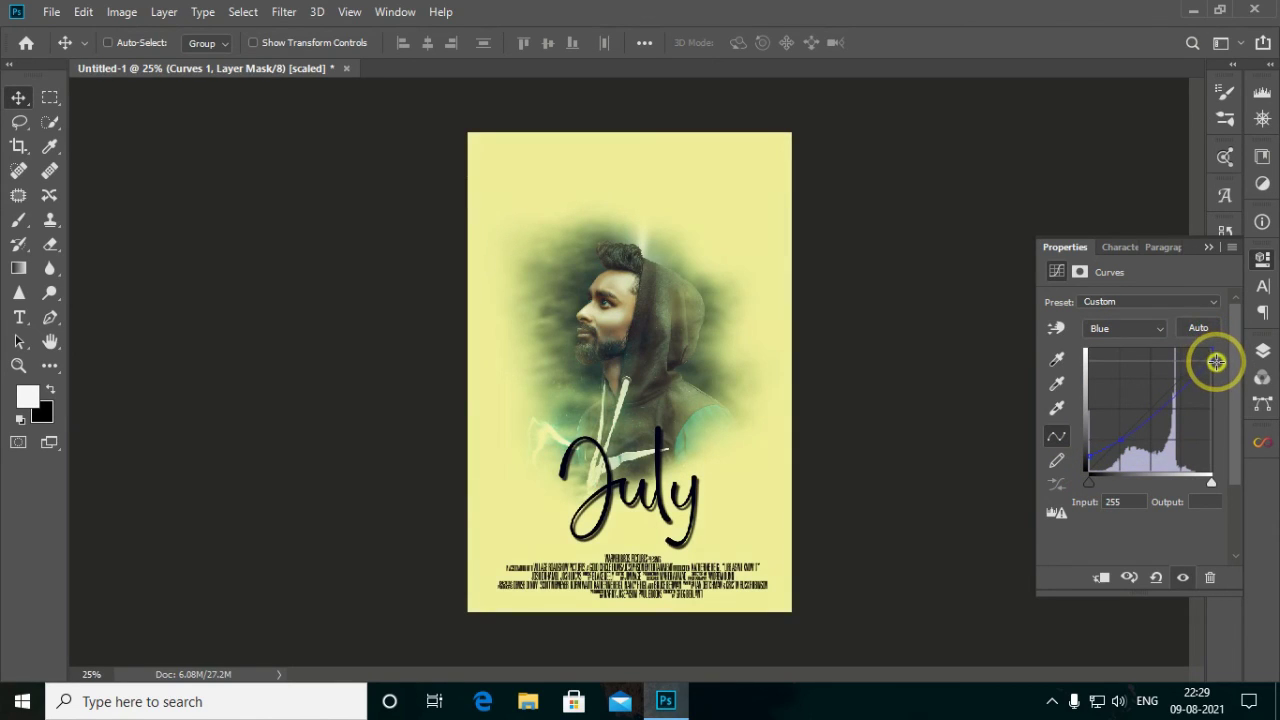
Set the Curves 1 layer to 90% opacity and 89% fill.
{"action": "left_click", "coordinate": [1262, 350]}
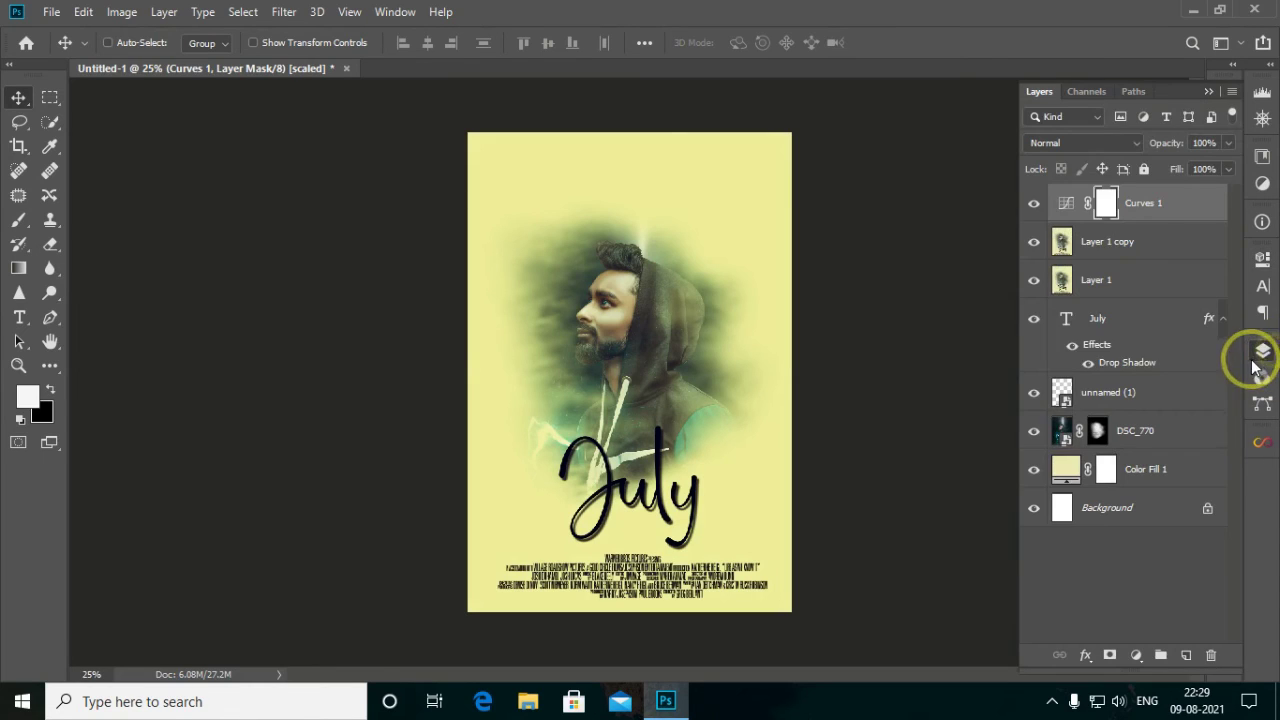
{"action": "left_click_drag", "start_coordinate": [1166, 144], "coordinate": [1168, 147]}
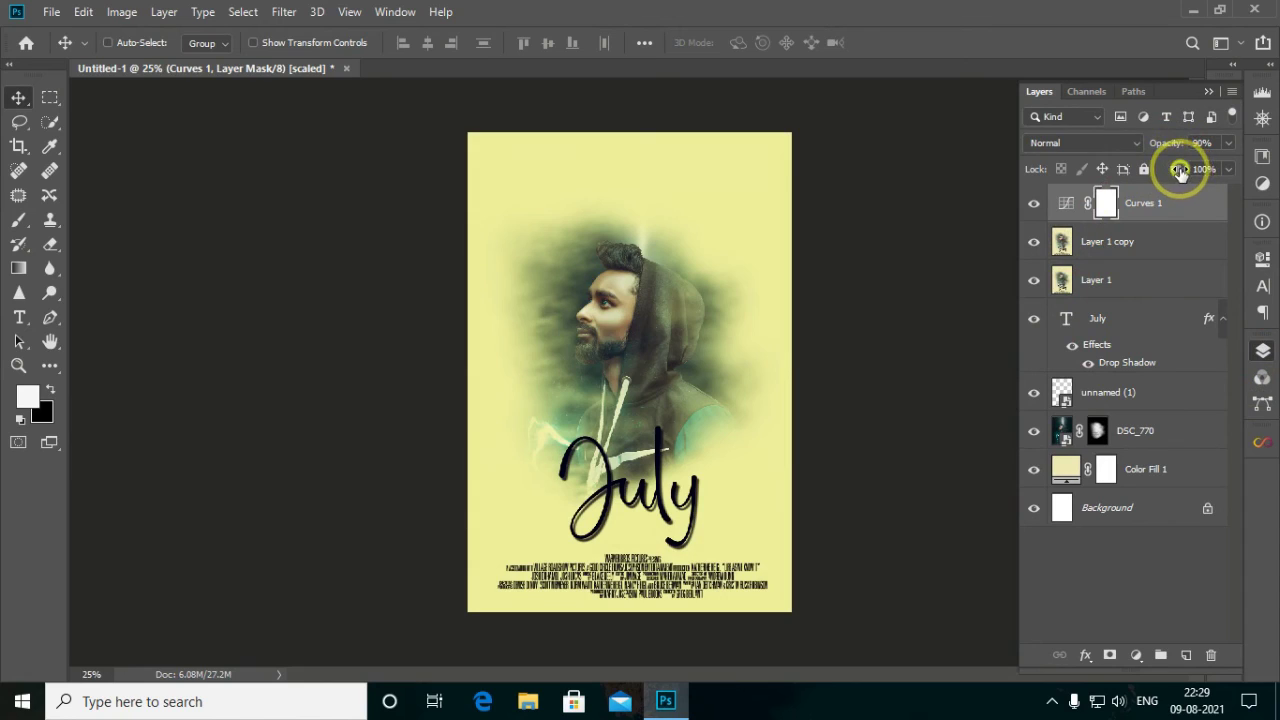
{"action": "type", "text": "89"}
{"action": "key", "text": "Return"}
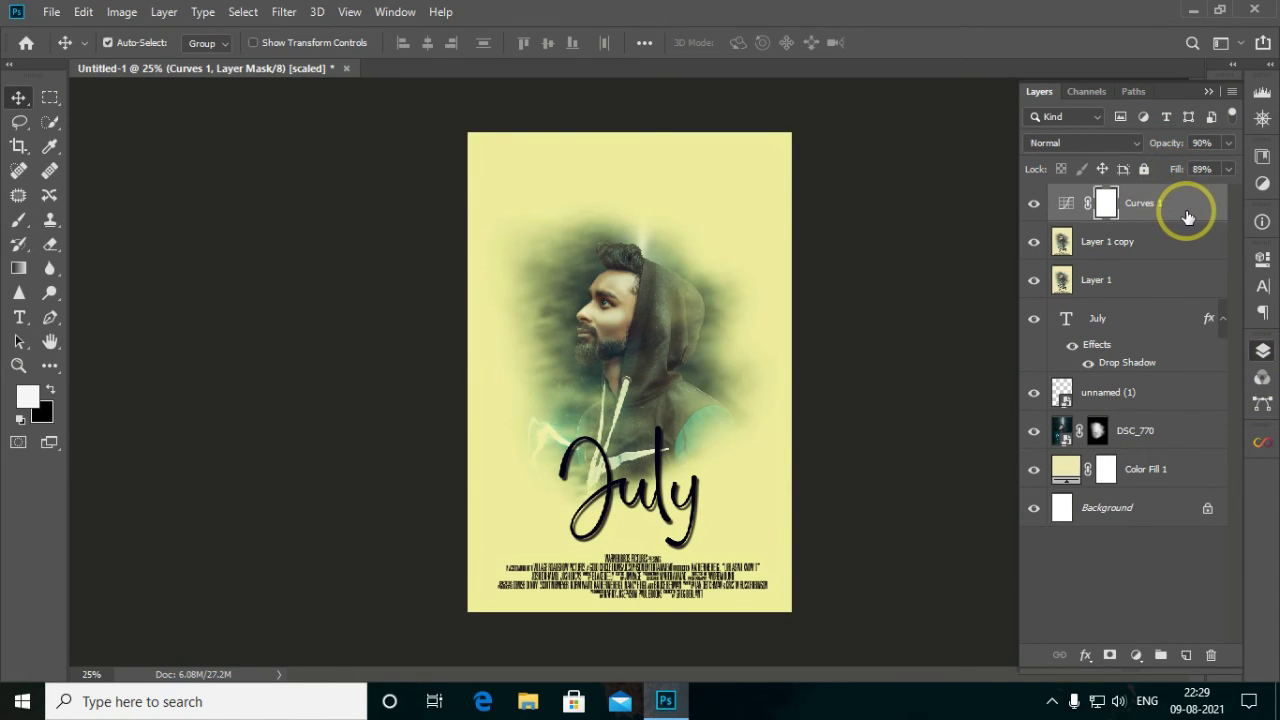
Merge all visible layers into Layer 2 and duplicate it as Layer 2 copy.
{"action": "key", "text": "ctrl+shift+alt+e"}
{"action": "key", "text": "ctrl+j"}
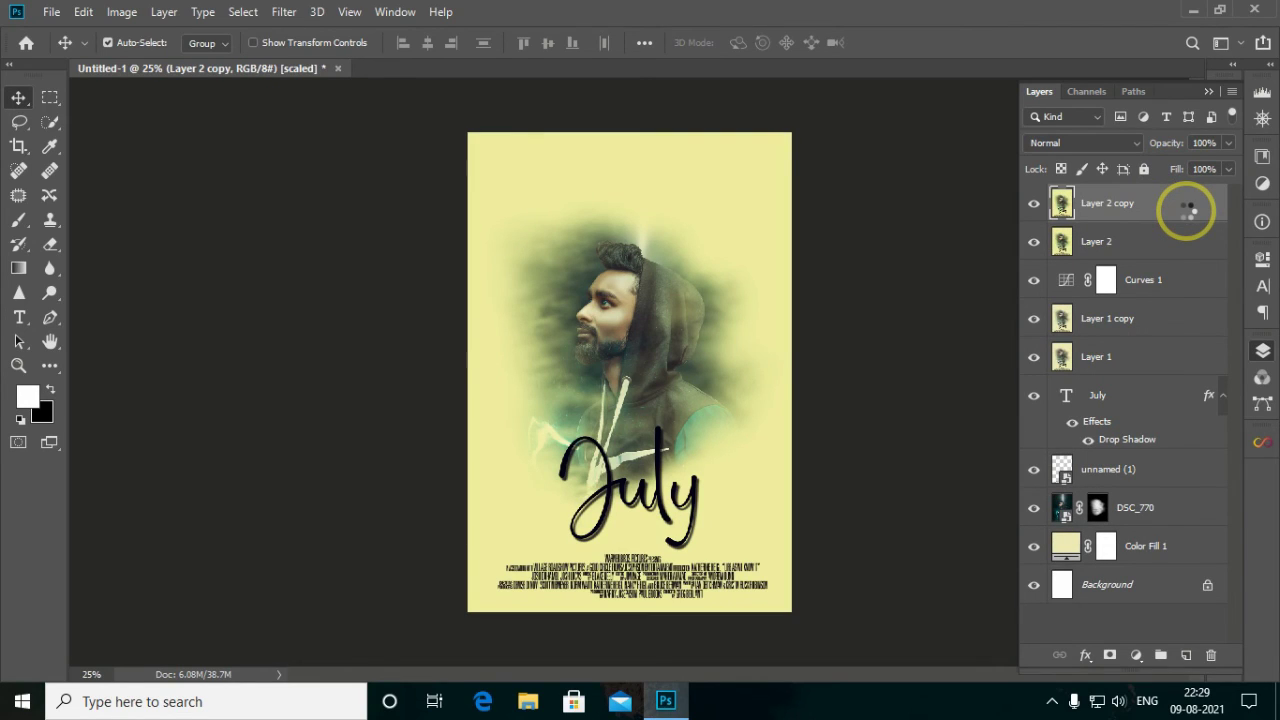
{"action": "key", "text": "ctrl+shift+a"}
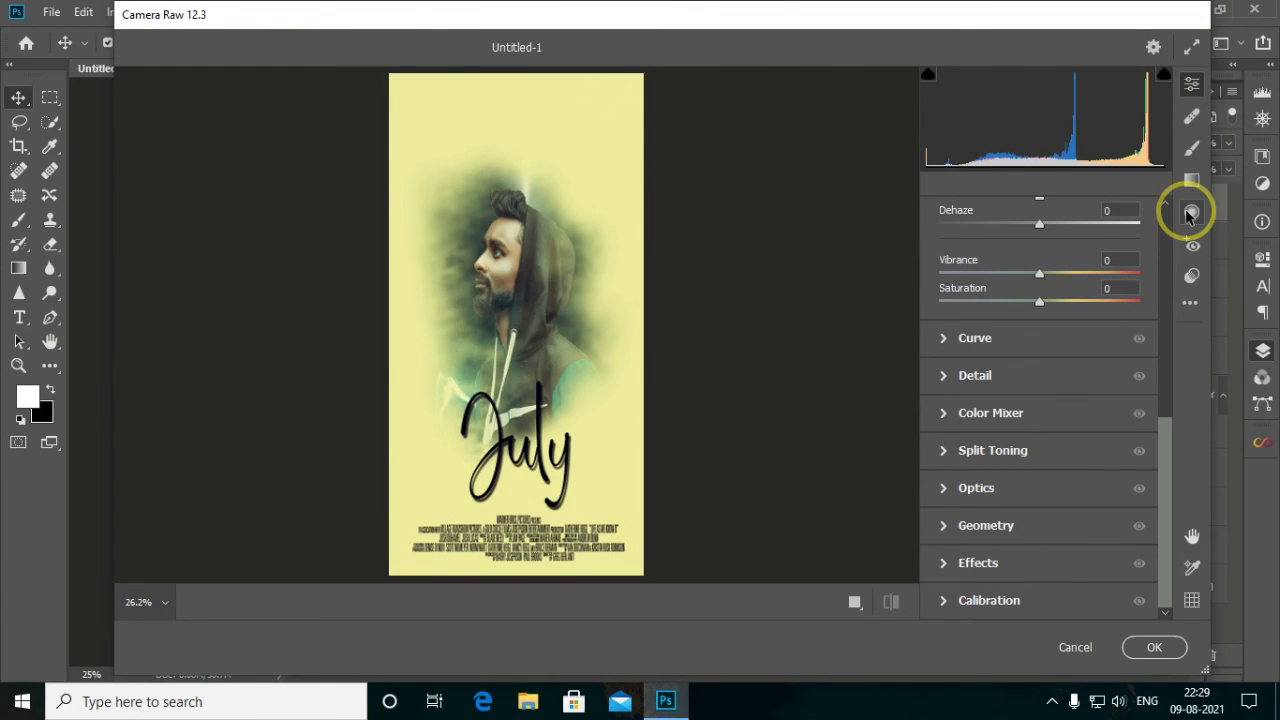
{"action": "left_click", "coordinate": [1065, 648]}
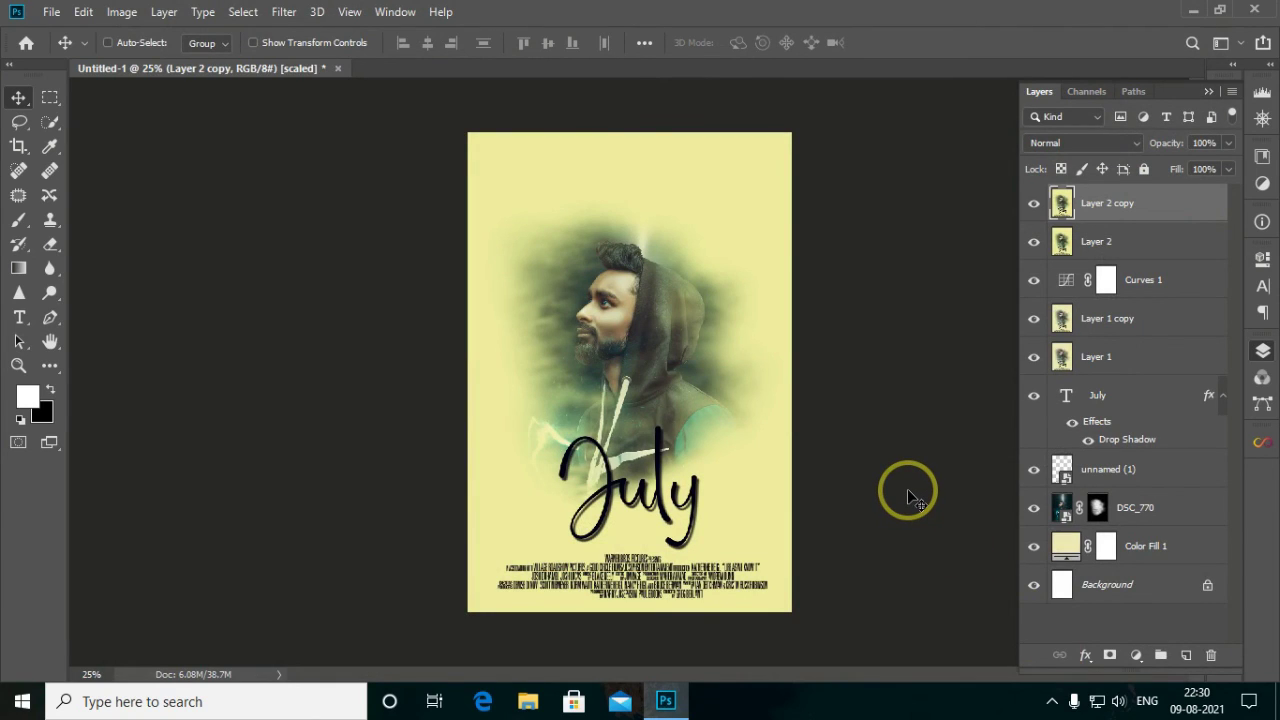
{"action": "left_click", "coordinate": [284, 12]}
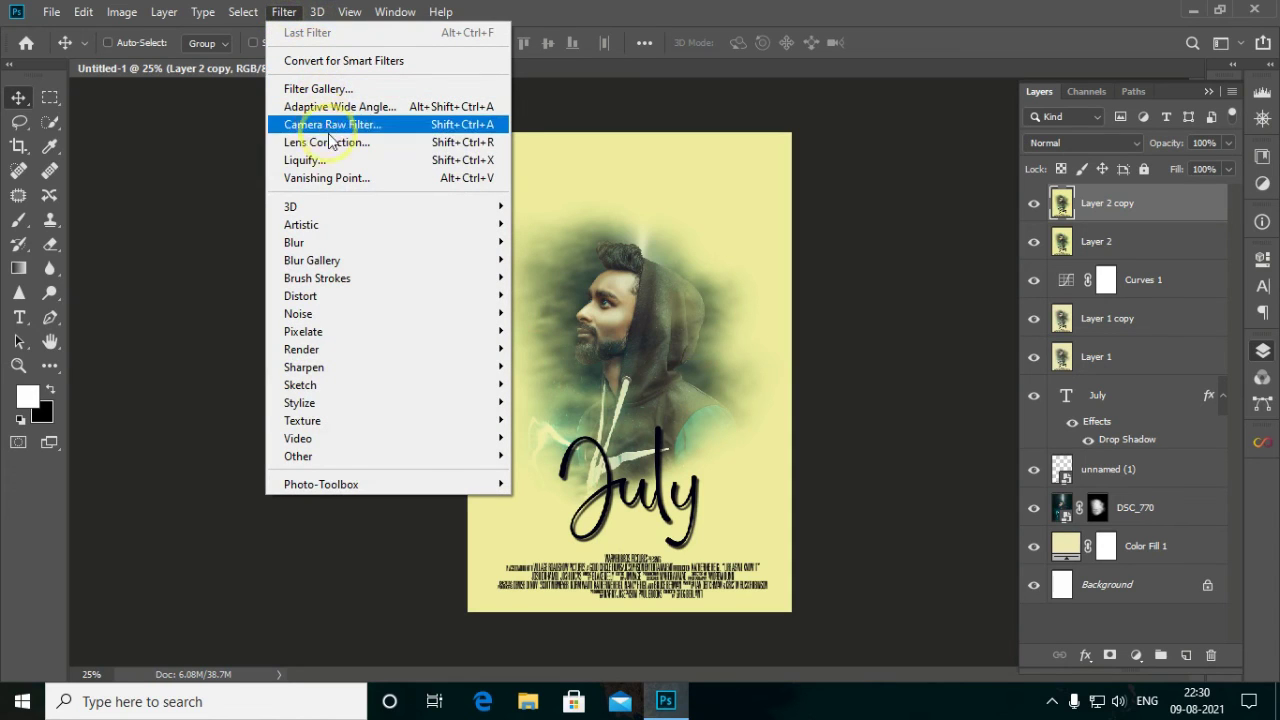
{"action": "left_click", "coordinate": [336, 124]}
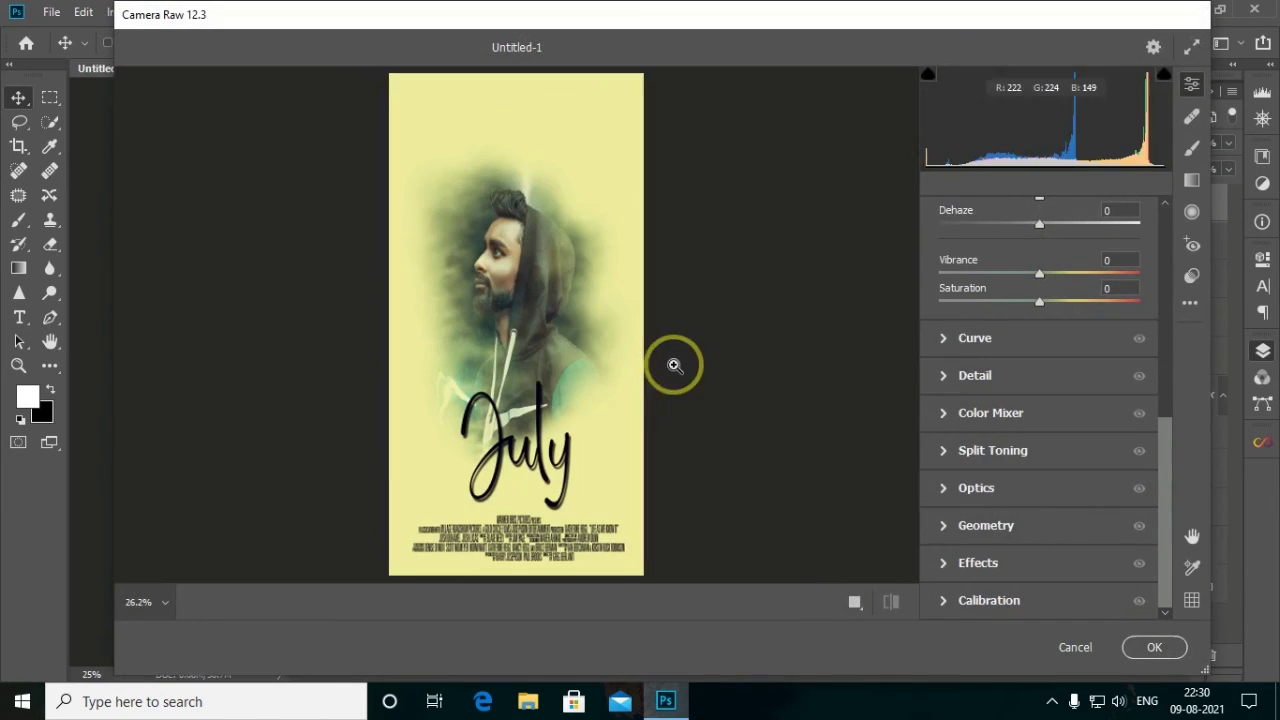
{"action": "left_click", "coordinate": [849, 603]}
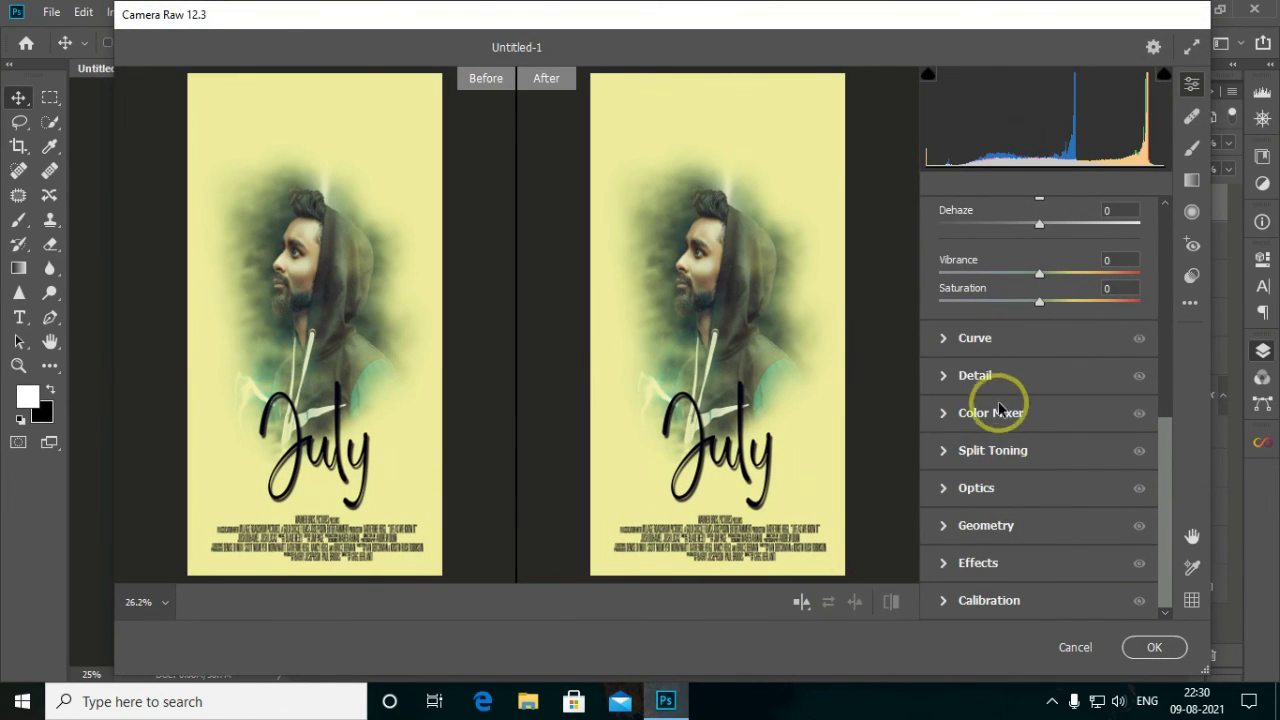
{"action": "left_click", "coordinate": [1192, 212]}
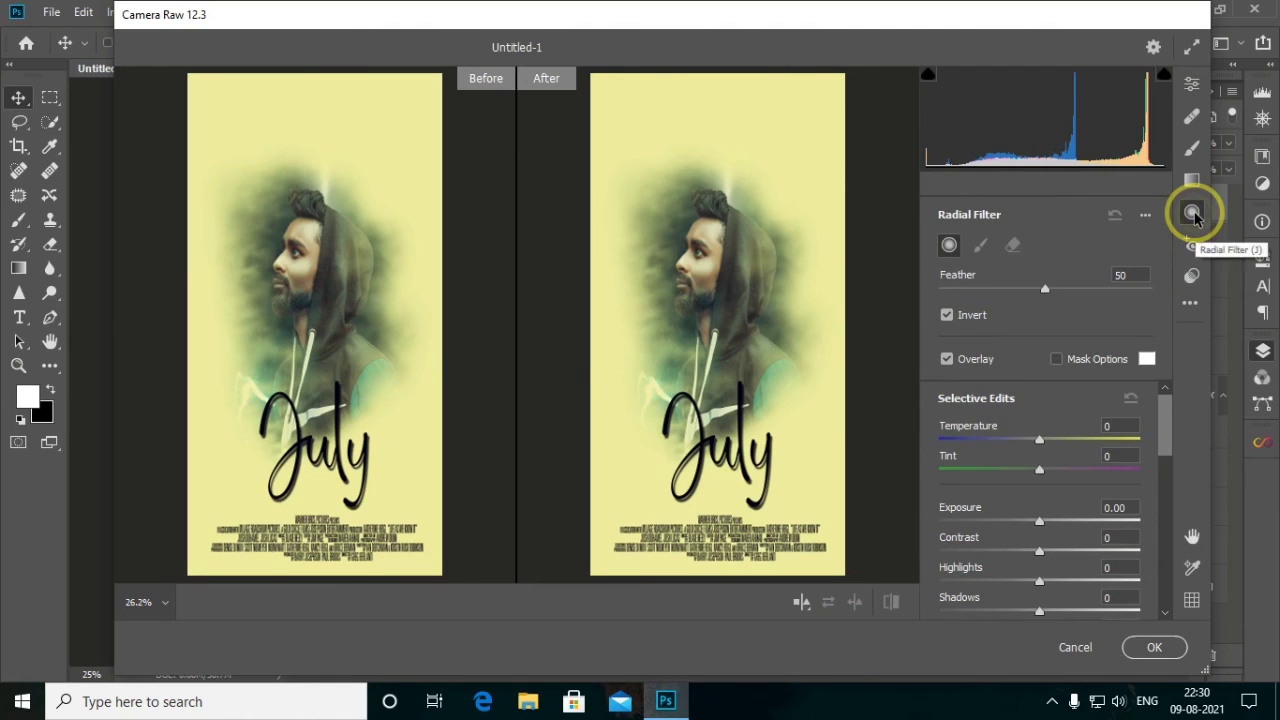
{"action": "left_click_drag", "start_coordinate": [707, 308], "coordinate": [882, 548]}
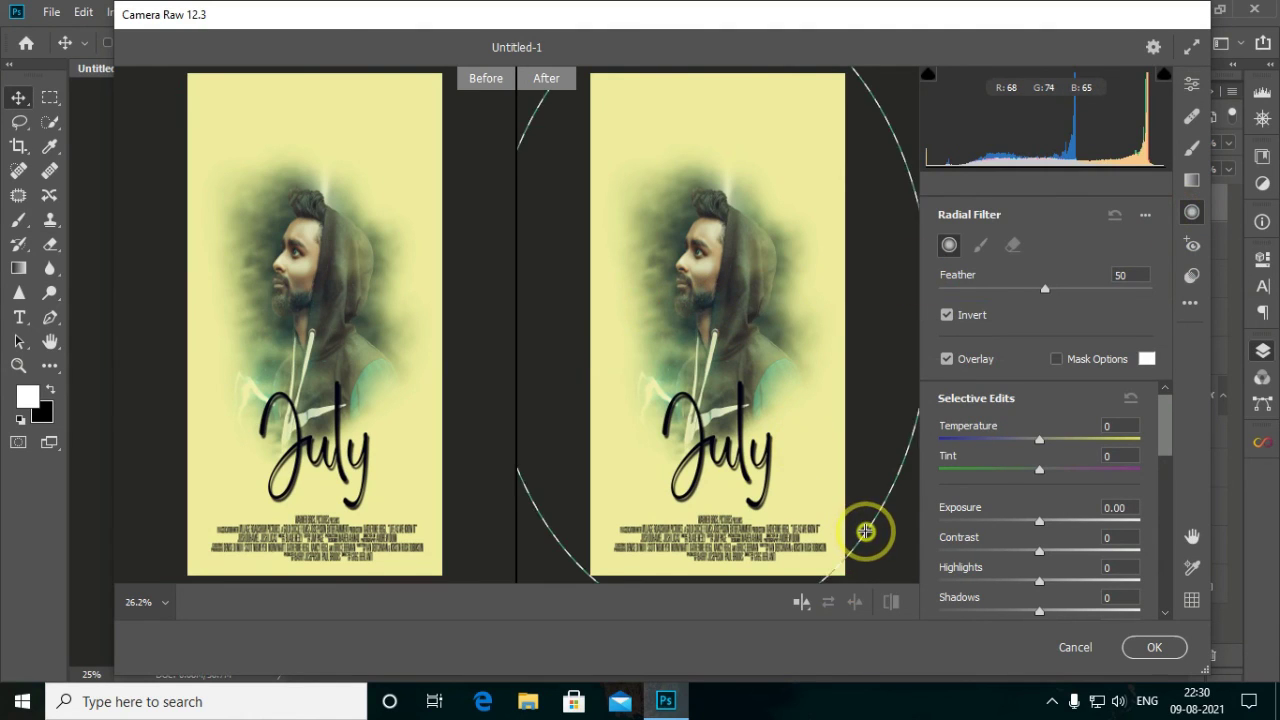
{"action": "left_click", "coordinate": [1015, 520]}
{"action": "left_click_drag", "start_coordinate": [1015, 520], "coordinate": [1025, 525]}
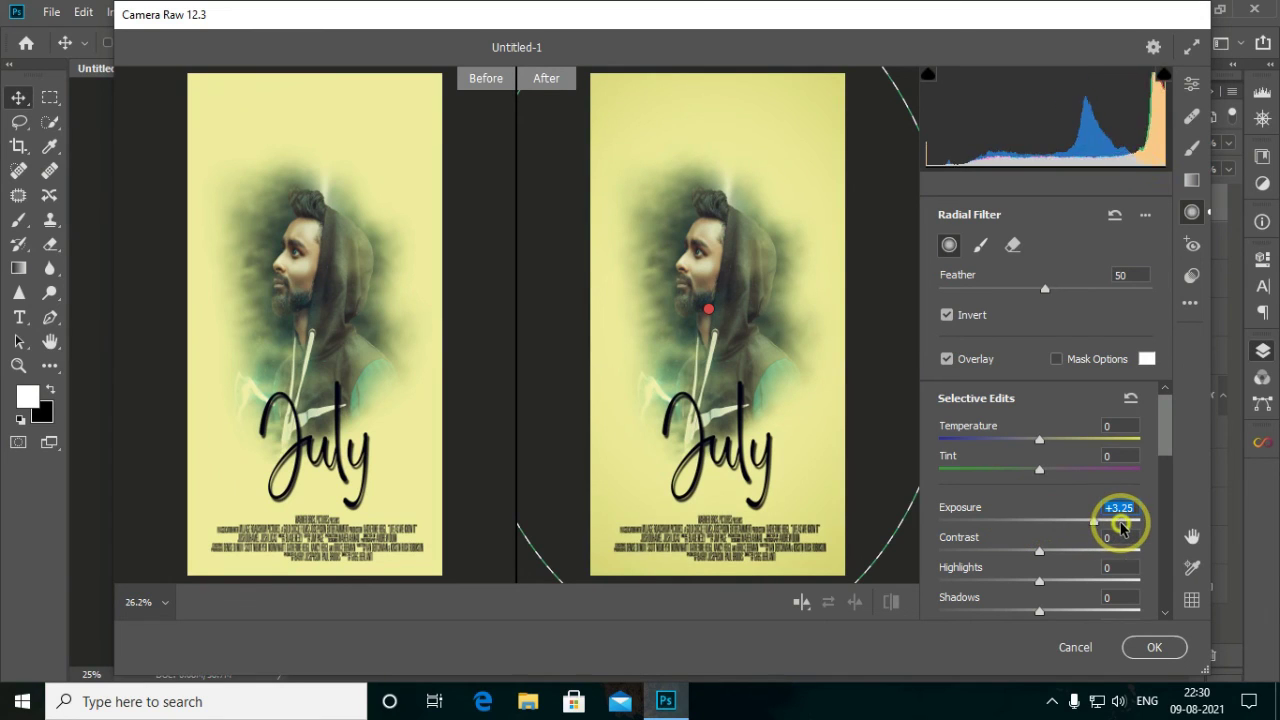
{"action": "left_click", "coordinate": [1073, 647]}
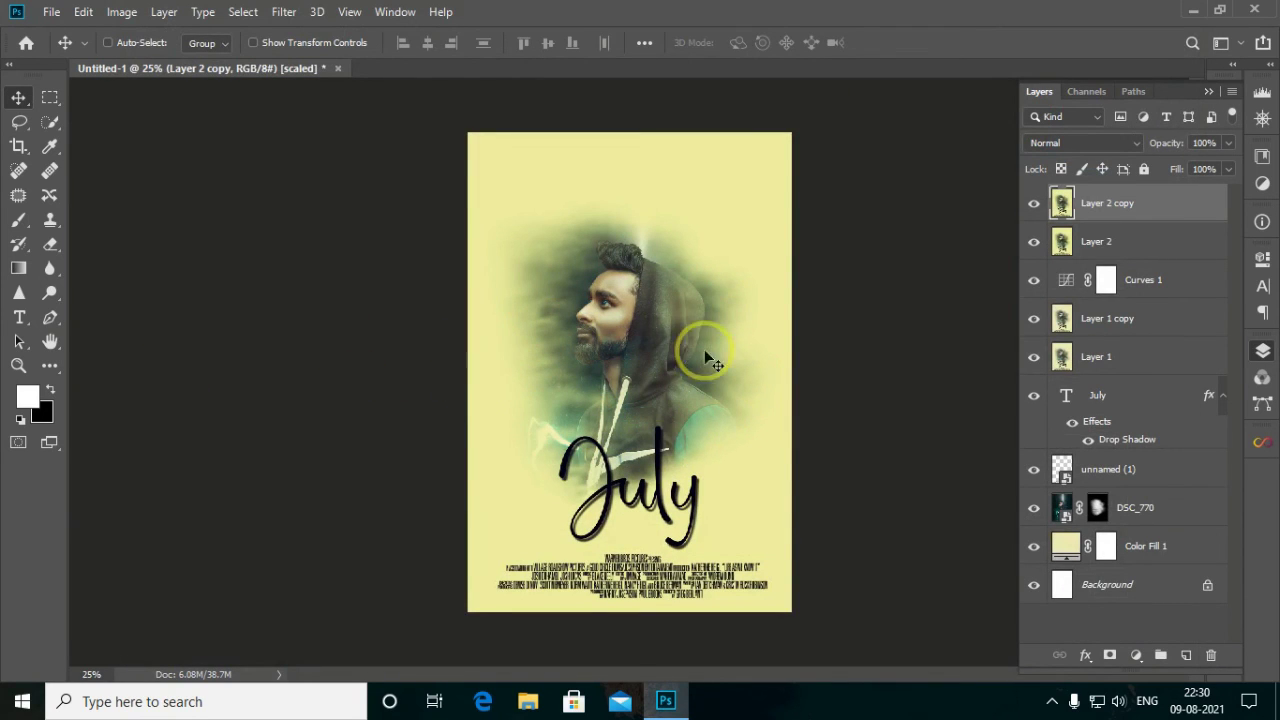
{"action": "right_click", "coordinate": [1145, 216]}
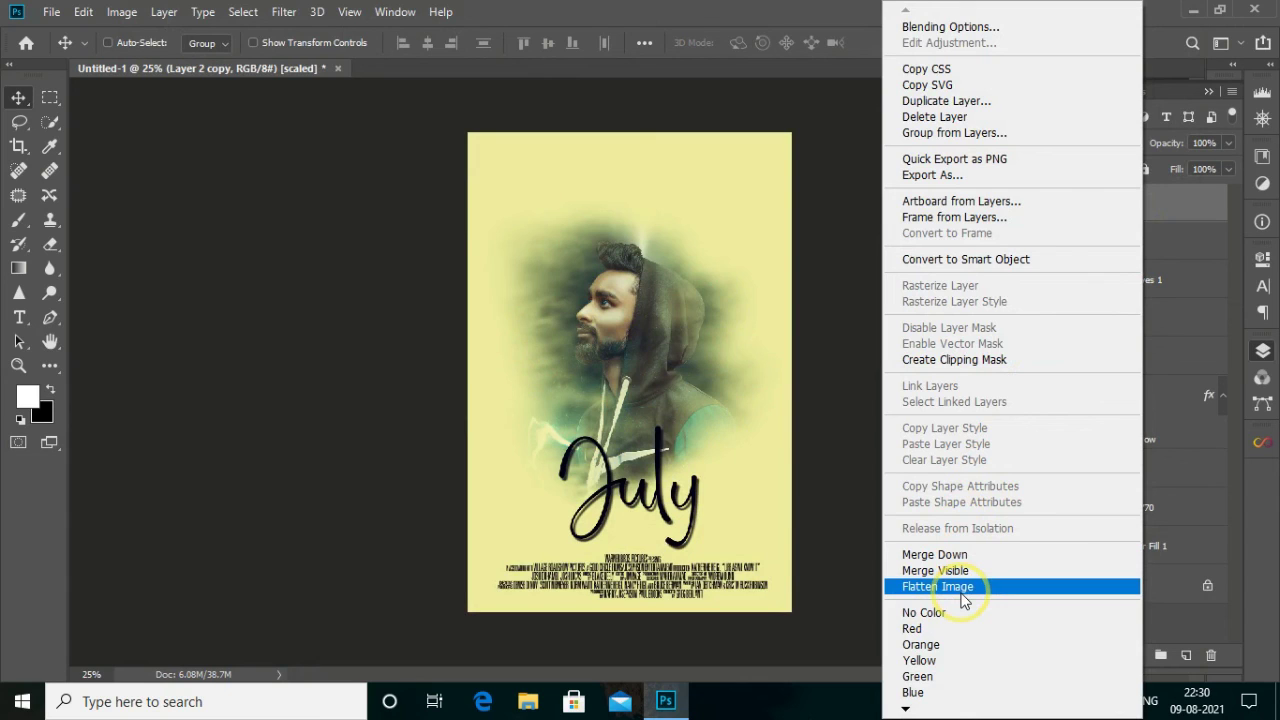
{"action": "left_click", "coordinate": [271, 141]}
{"action": "left_click", "coordinate": [18, 365]}
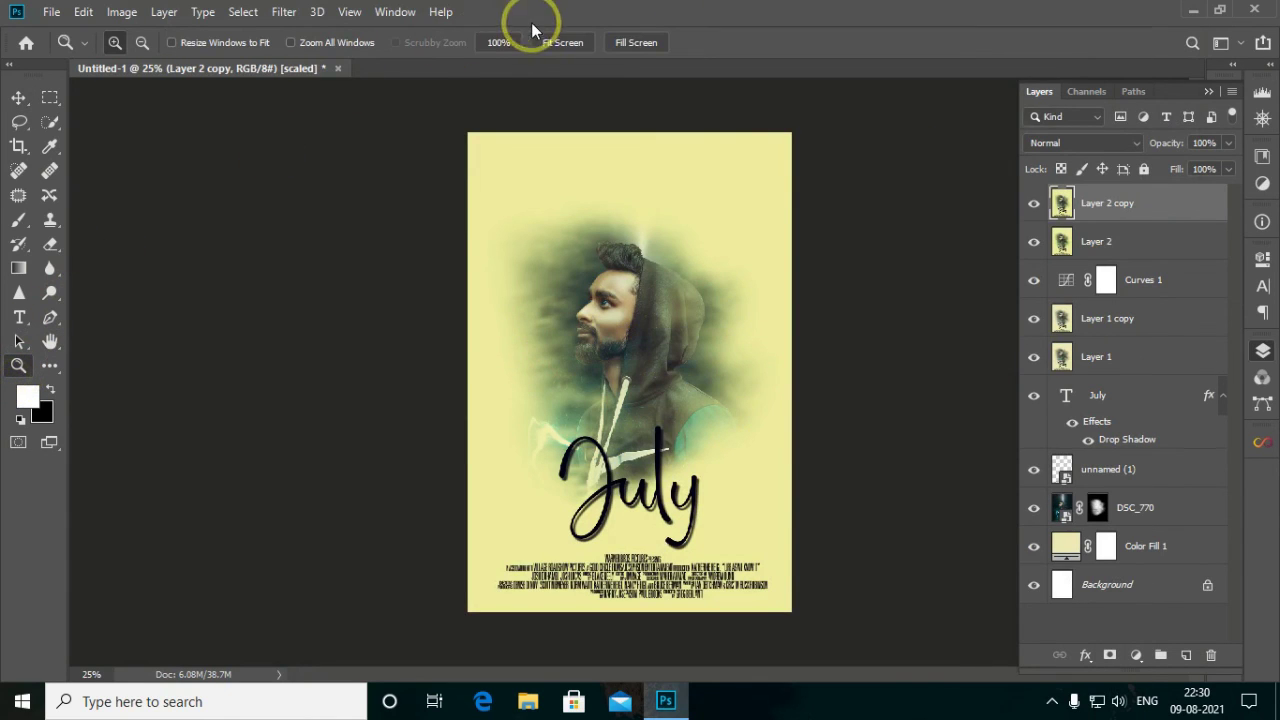